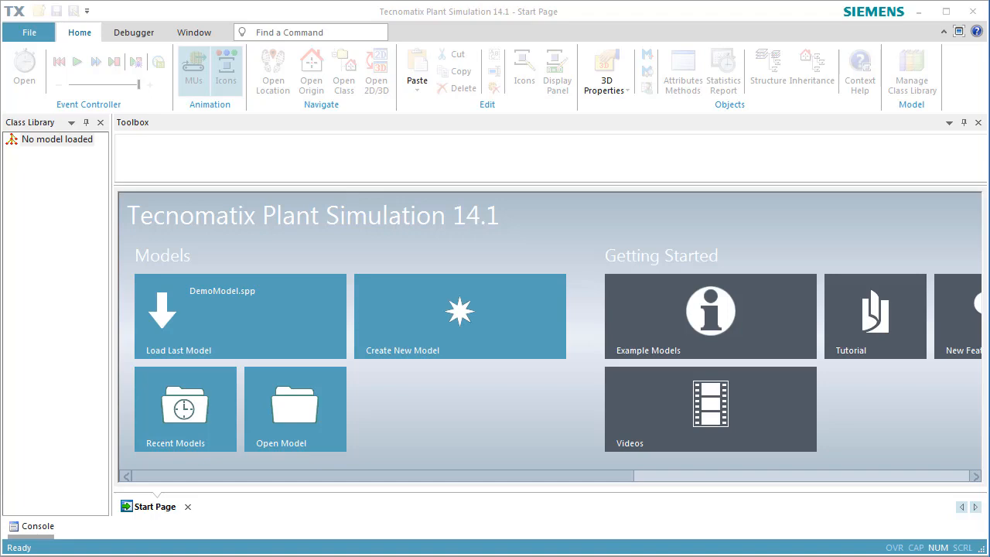
# Step: Reopen the last model, DemoModel.spp, with its two conveyor-linked stations in 3D
pyautogui.click(328, 288)
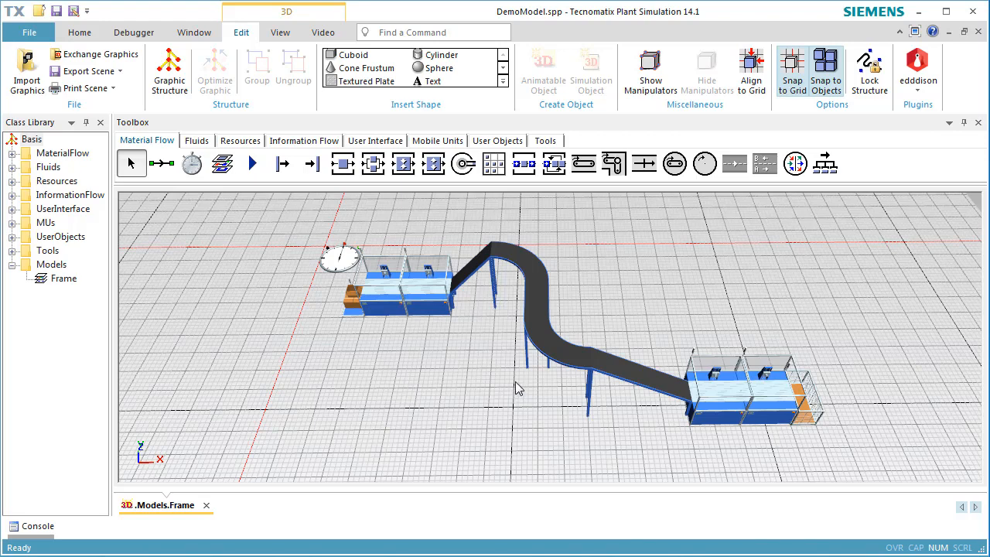
# Step: Switch off the 3D floor grid, turn shadows on and zoom in on the station
pyautogui.click(278, 35)
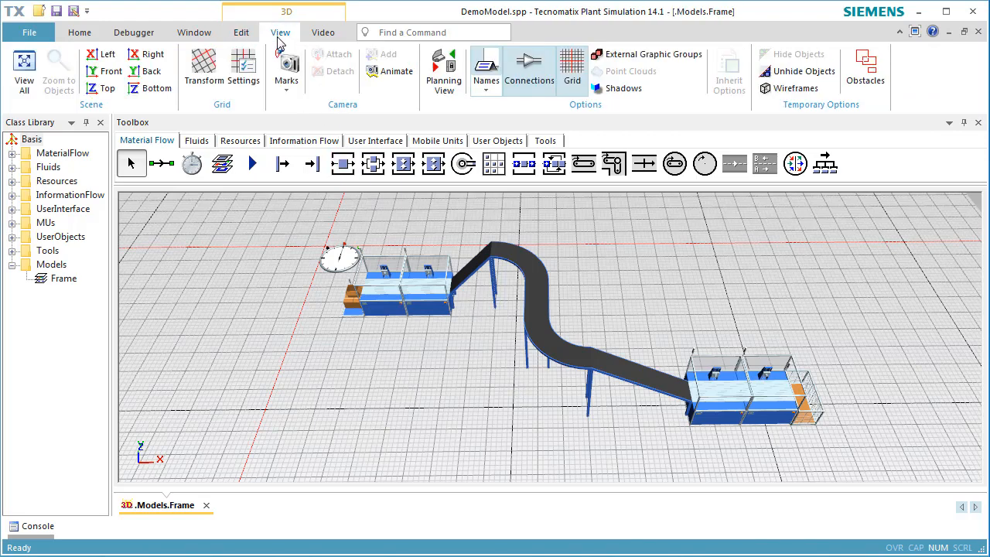
pyautogui.click(572, 80)
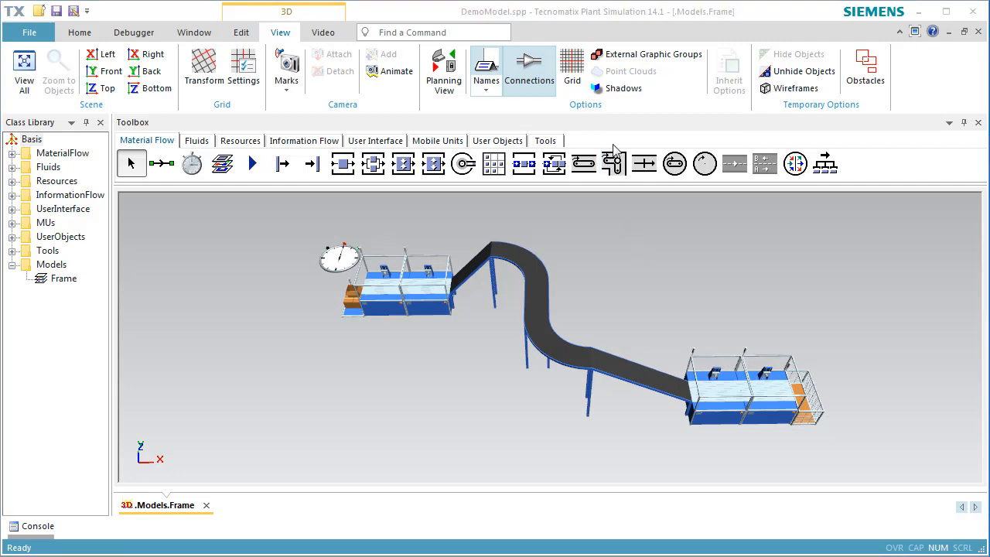
pyautogui.click(618, 96)
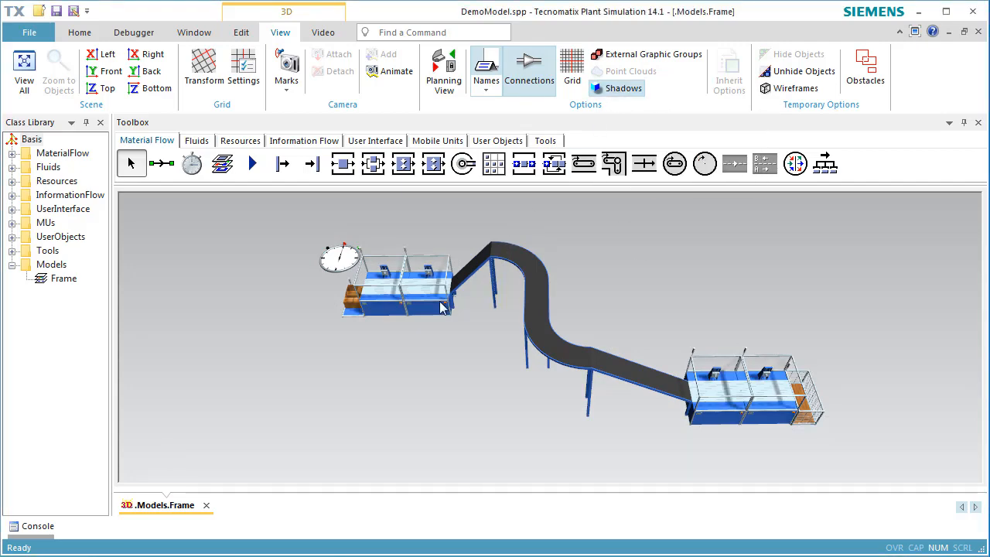
pyautogui.scroll(-1, 437, 298)
pyautogui.scroll(5, 438, 298)
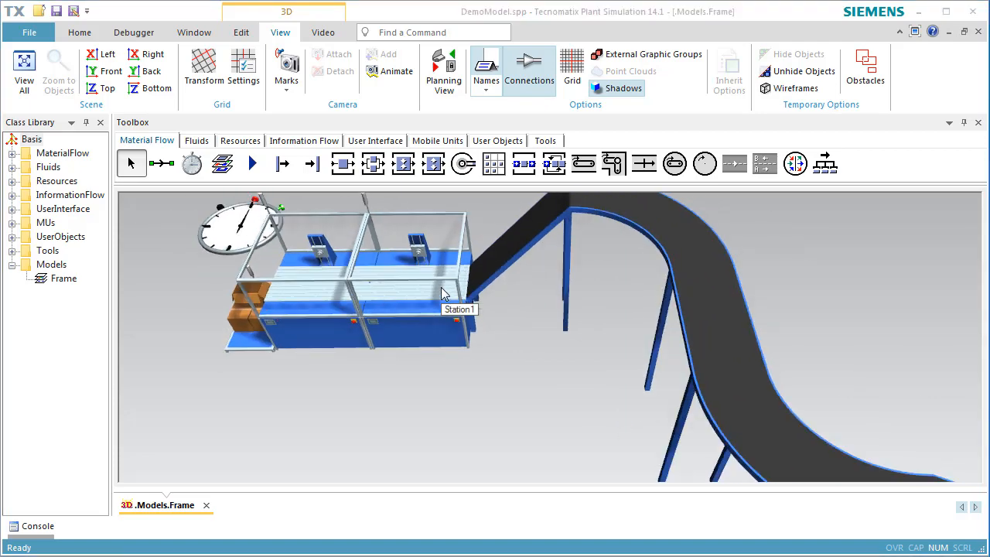
# Step: Add an internal, visible graphic group called 'Walls' in the Frame's 3D properties
pyautogui.rightClick(829, 285)
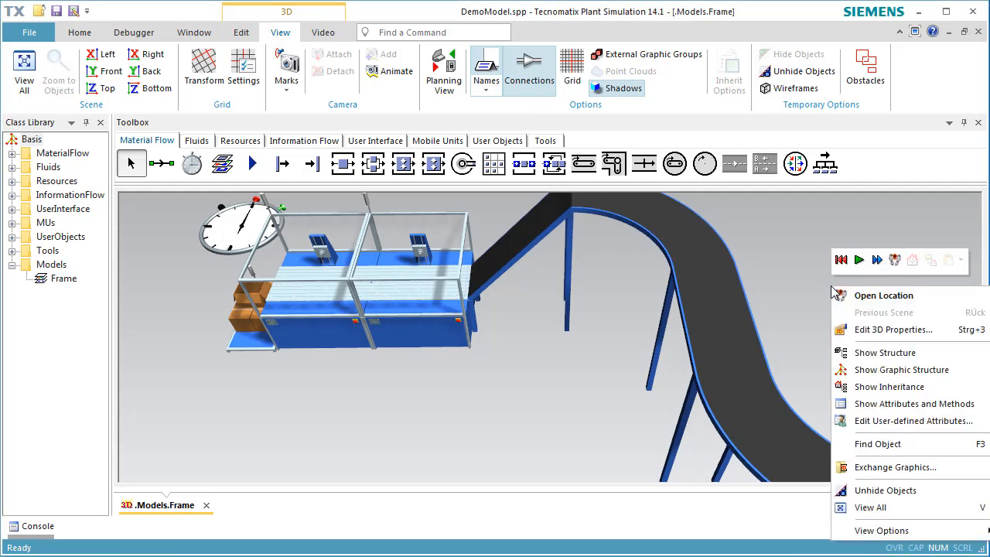
pyautogui.click(868, 330)
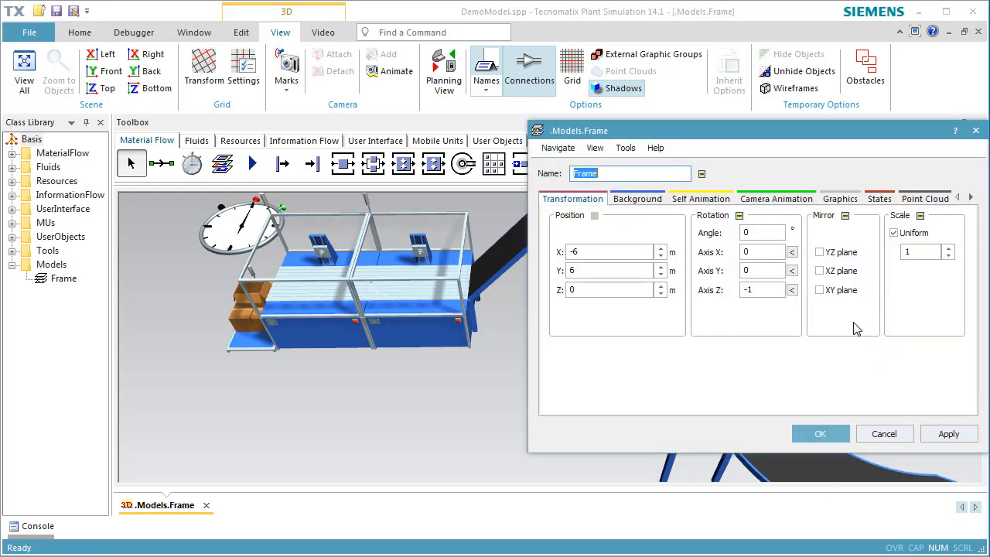
pyautogui.click(835, 200)
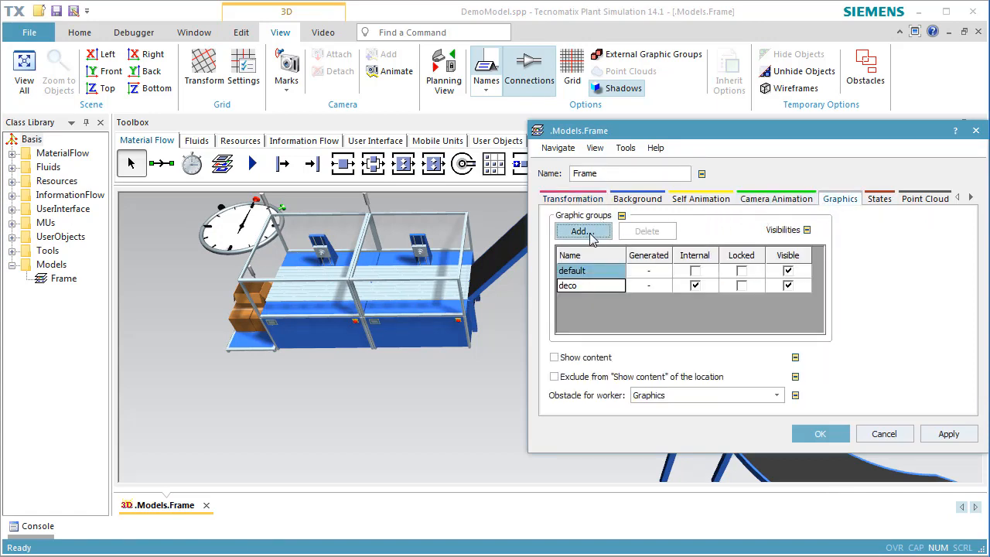
pyautogui.click(580, 231)
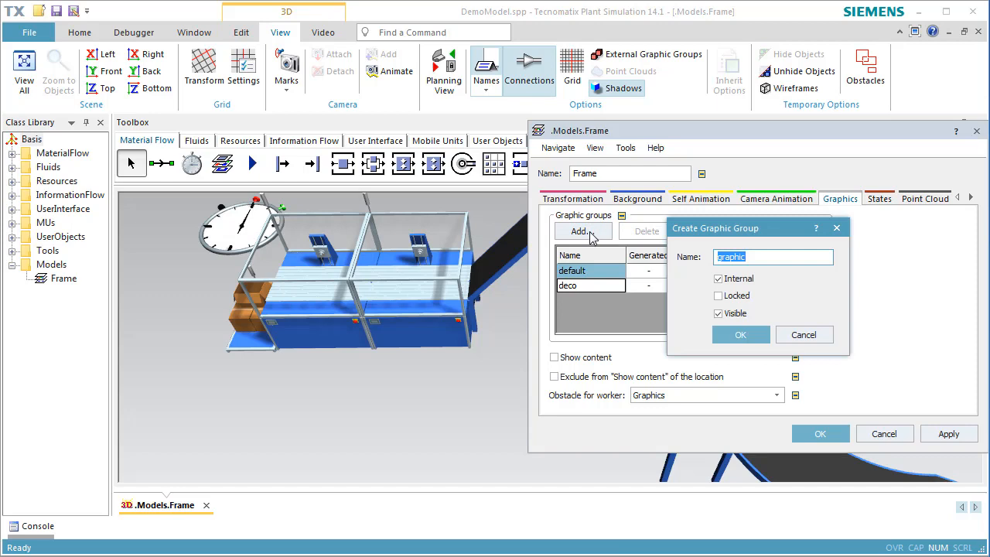
pyautogui.write('Walls')
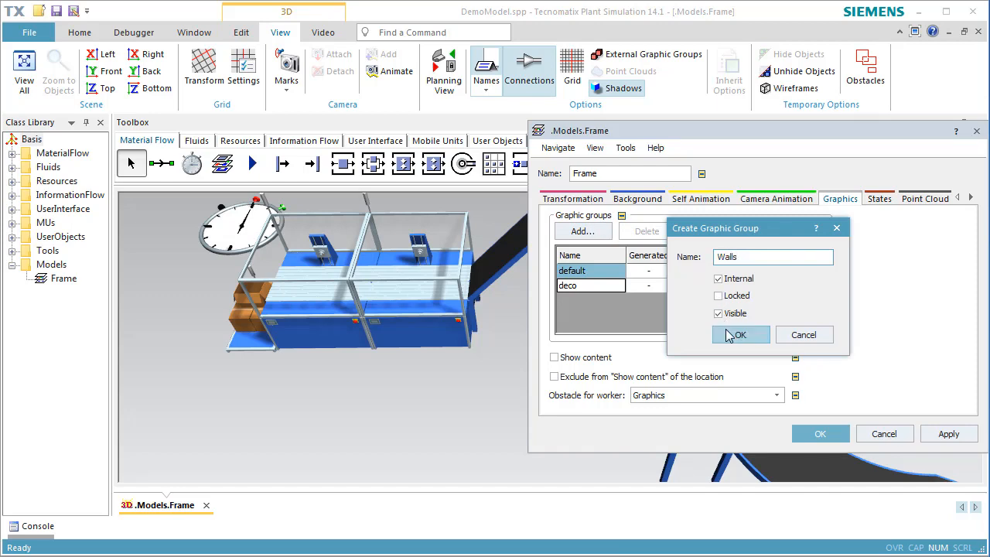
pyautogui.click(729, 334)
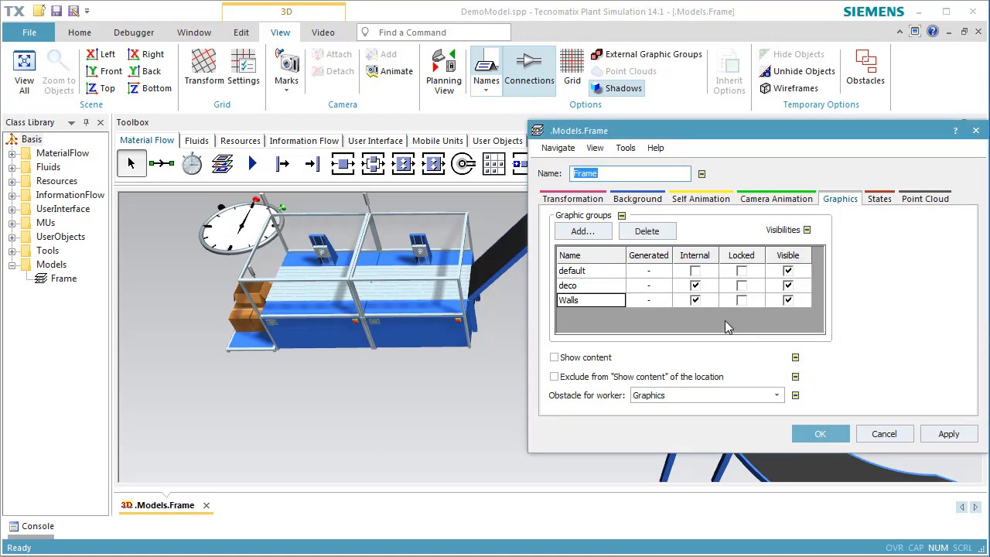
pyautogui.click(827, 430)
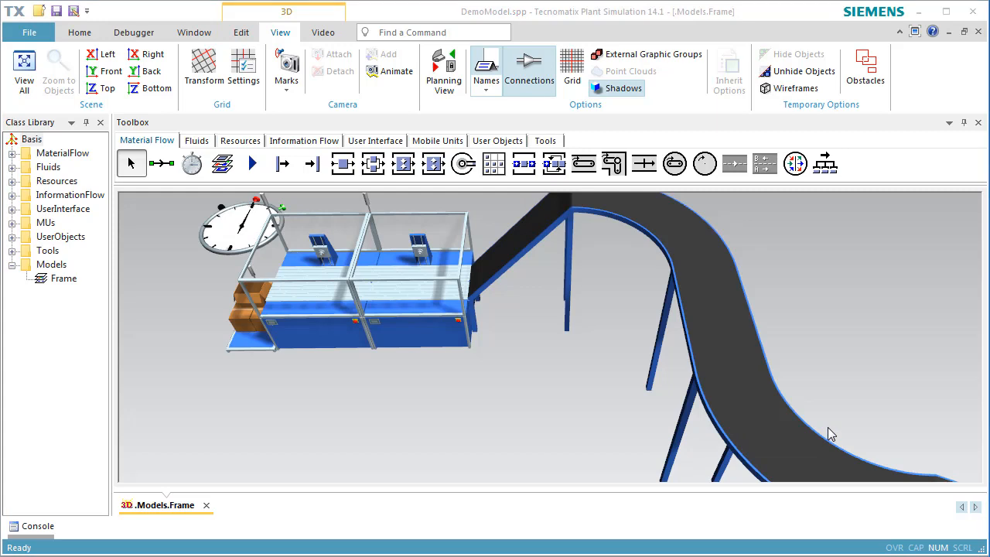
# Step: Insert a cuboid 50 wide, 20 deep and 0.02 high in the Walls group as the floor
pyautogui.click(241, 34)
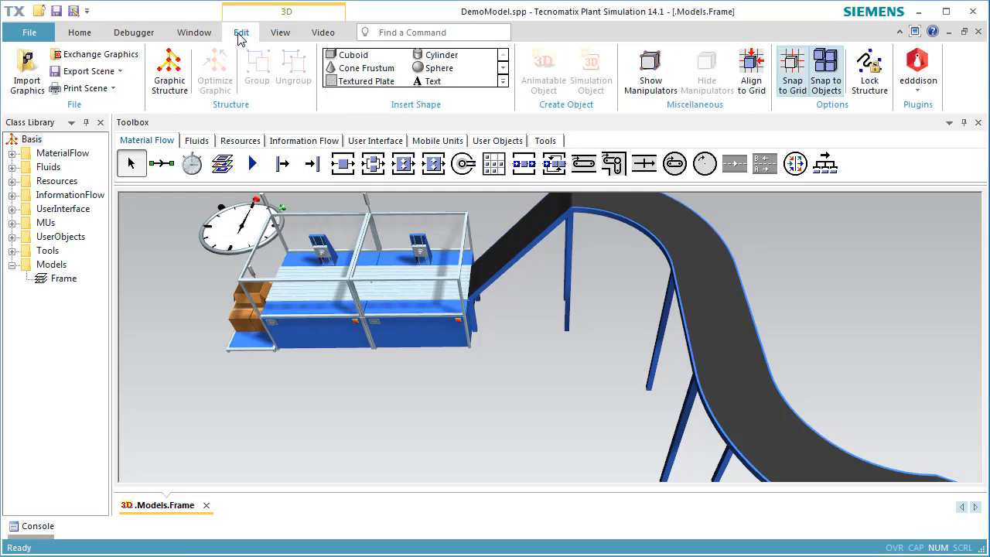
pyautogui.click(345, 59)
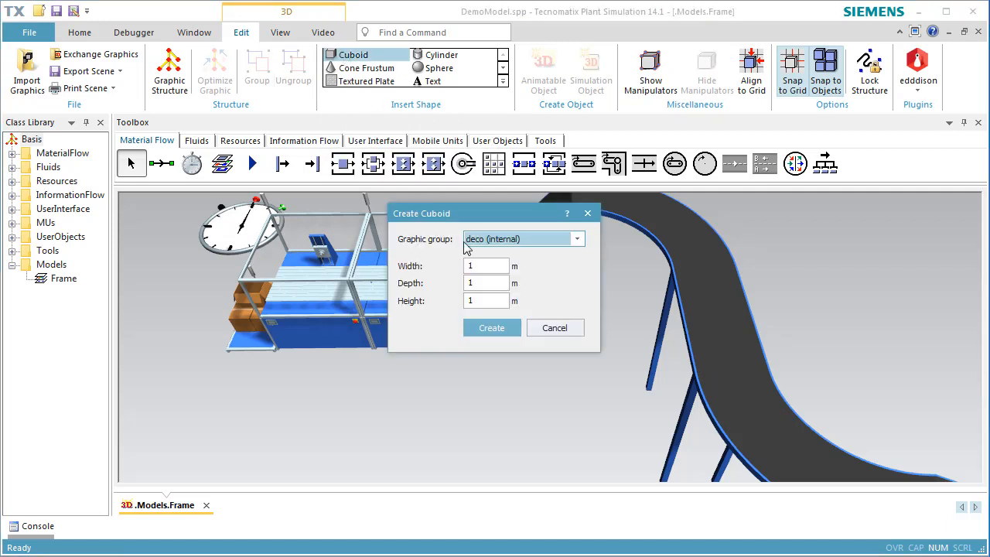
pyautogui.click(497, 266)
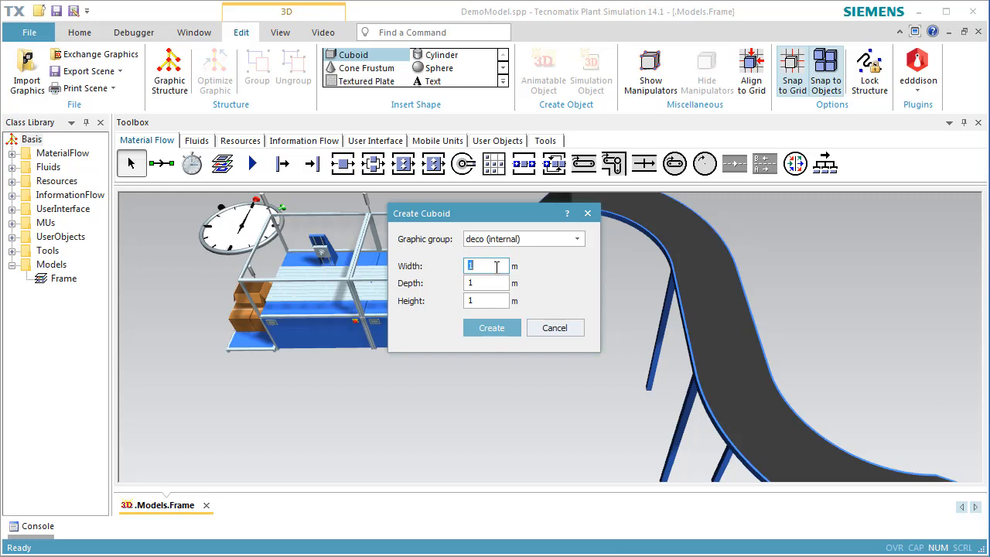
pyautogui.write('50')
pyautogui.click(501, 282)
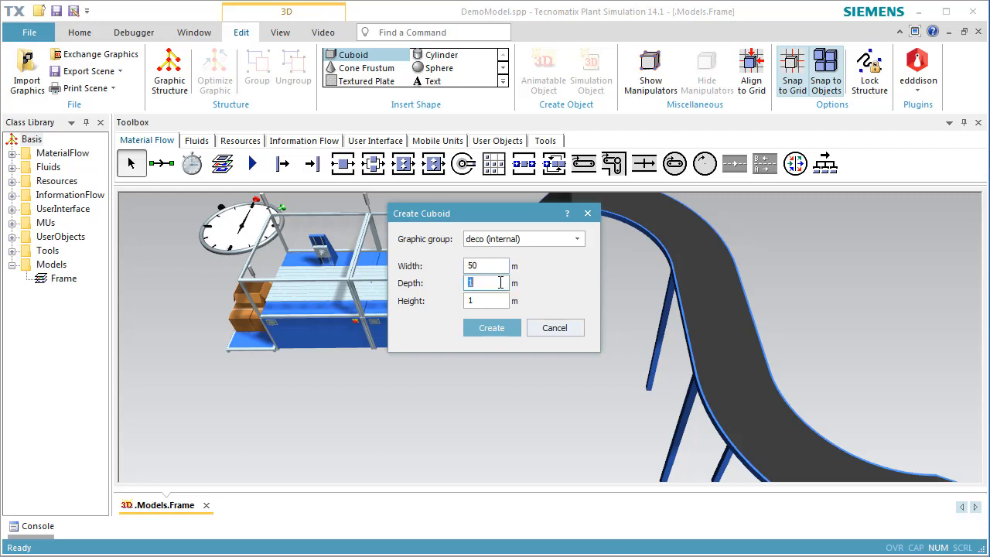
pyautogui.write('20')
pyautogui.click(504, 300)
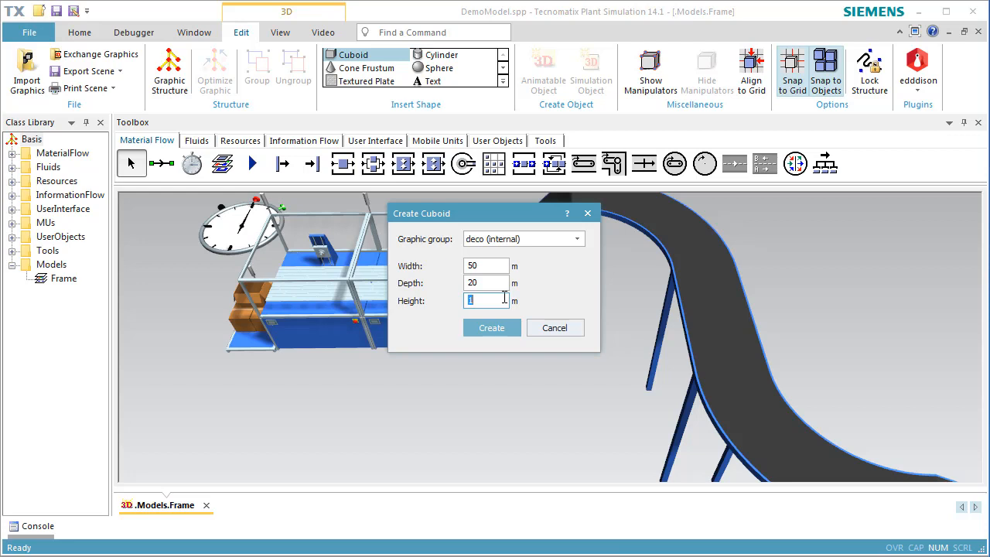
pyautogui.write('0.02')
pyautogui.click(576, 242)
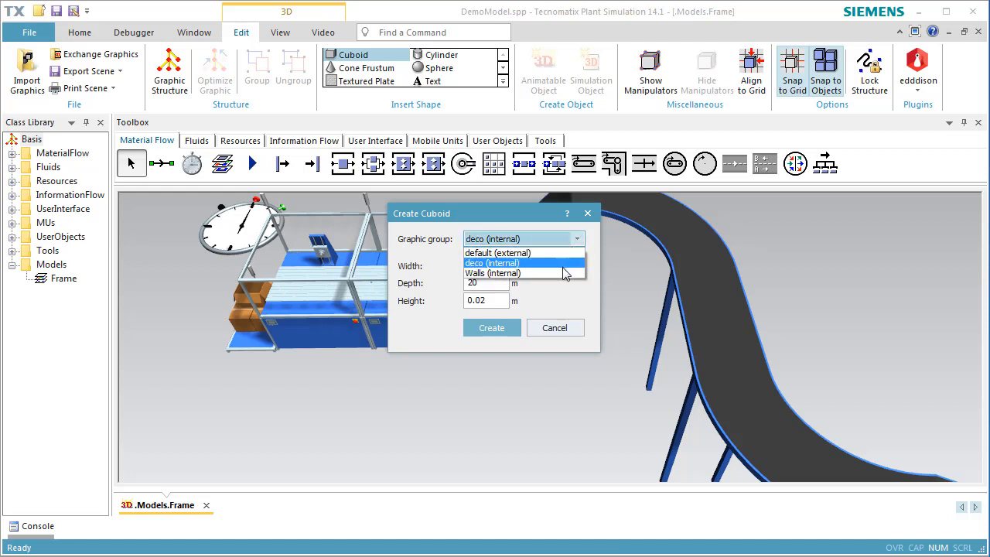
pyautogui.click(562, 272)
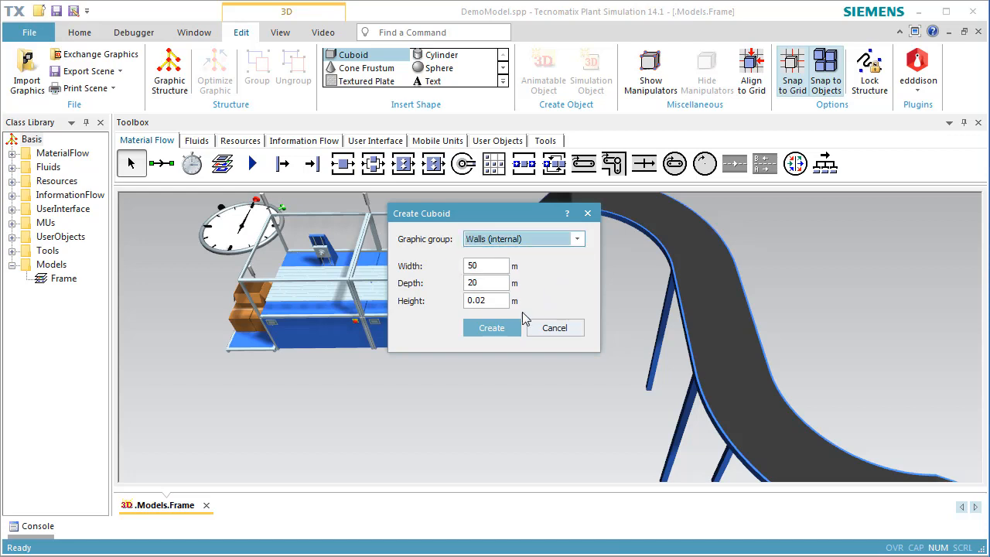
pyautogui.click(491, 327)
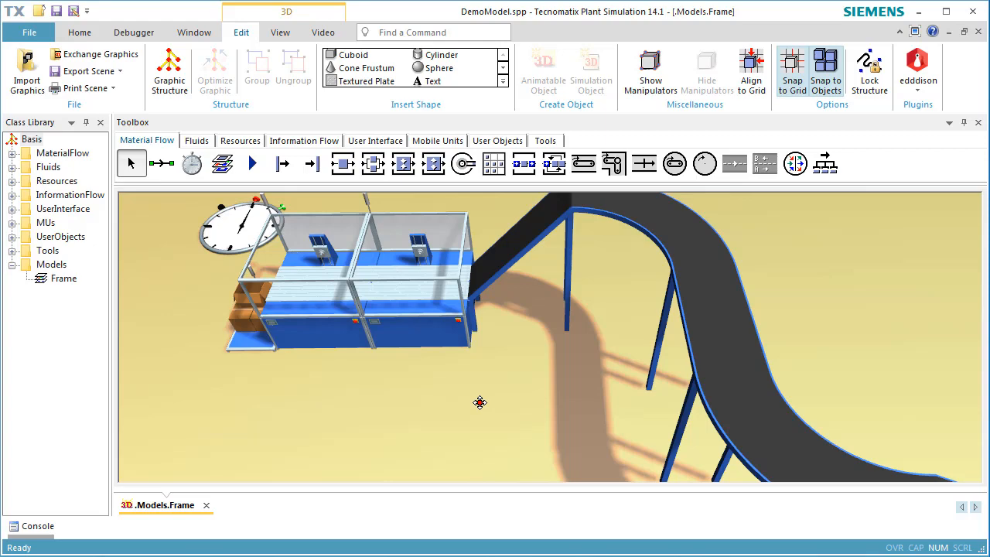
# Step: Centre the layout and enable a custom material on the floor plate
pyautogui.press('Escape')
pyautogui.scroll(1, 475, 399)
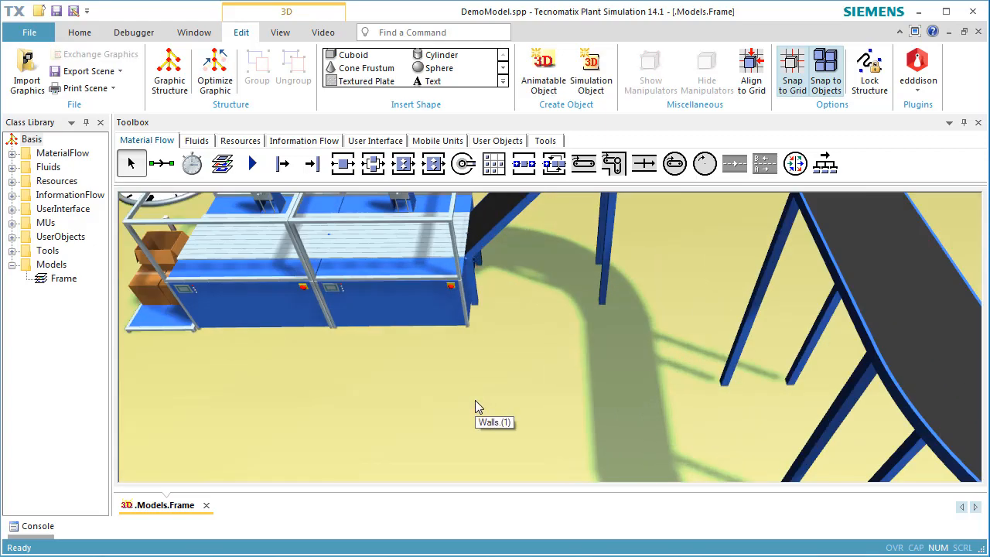
pyautogui.scroll(-2, 475, 400)
pyautogui.scroll(-4, 476, 398)
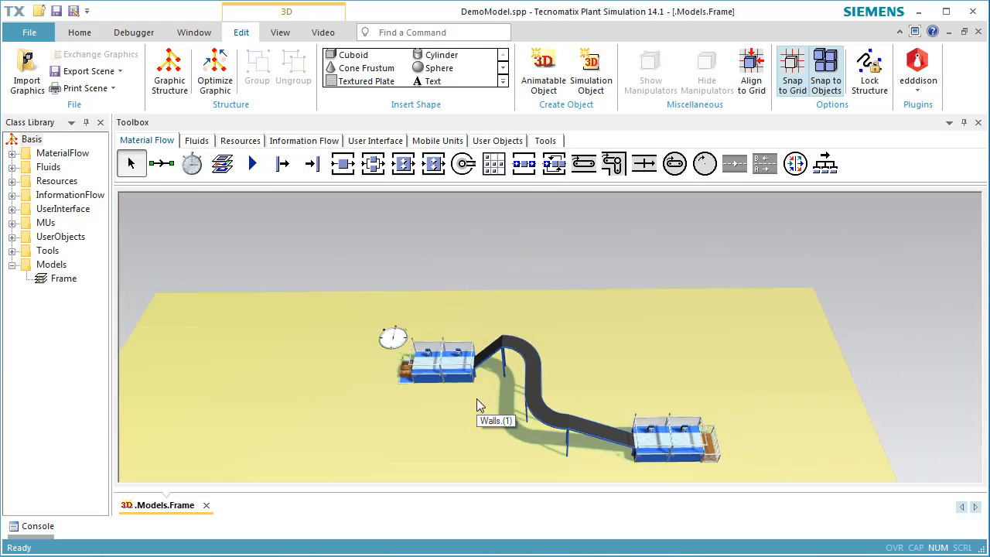
pyautogui.moveTo(483, 373); pyautogui.dragTo(501, 279, button='right')
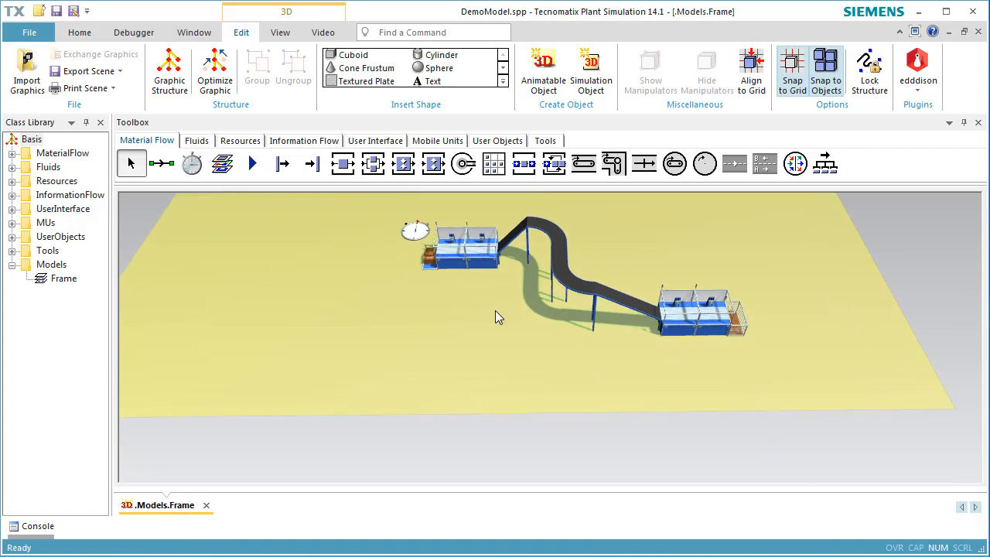
pyautogui.rightClick(483, 329)
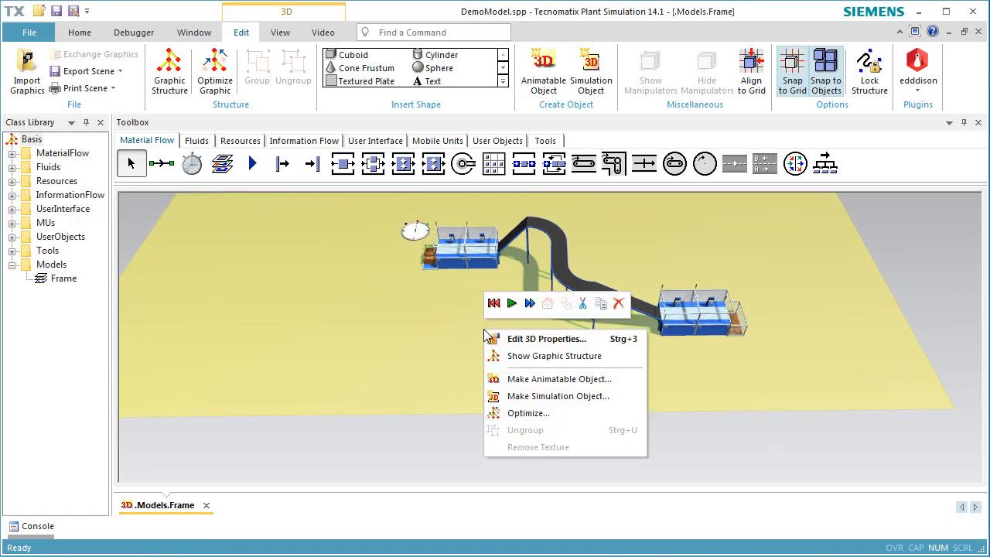
pyautogui.click(489, 337)
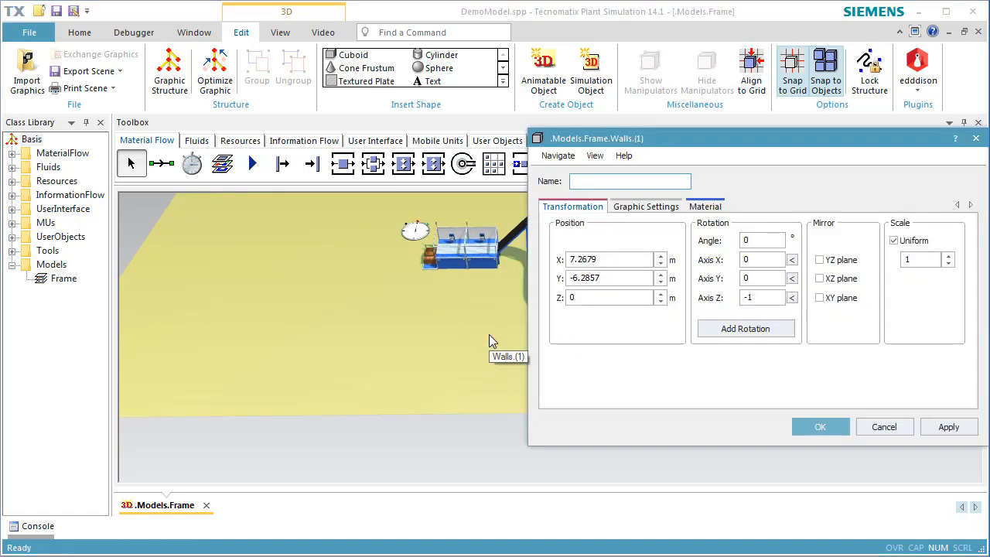
pyautogui.click(705, 207)
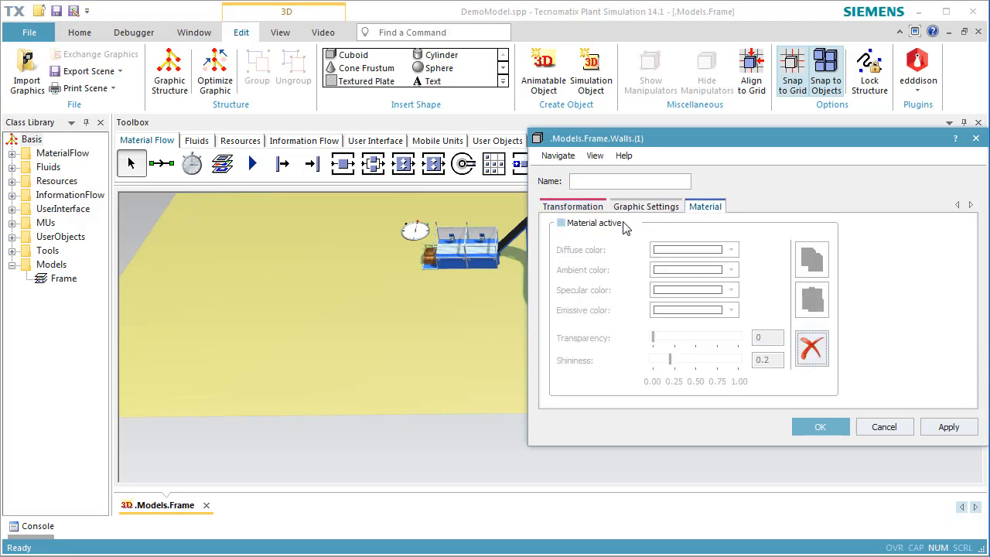
pyautogui.click(593, 223)
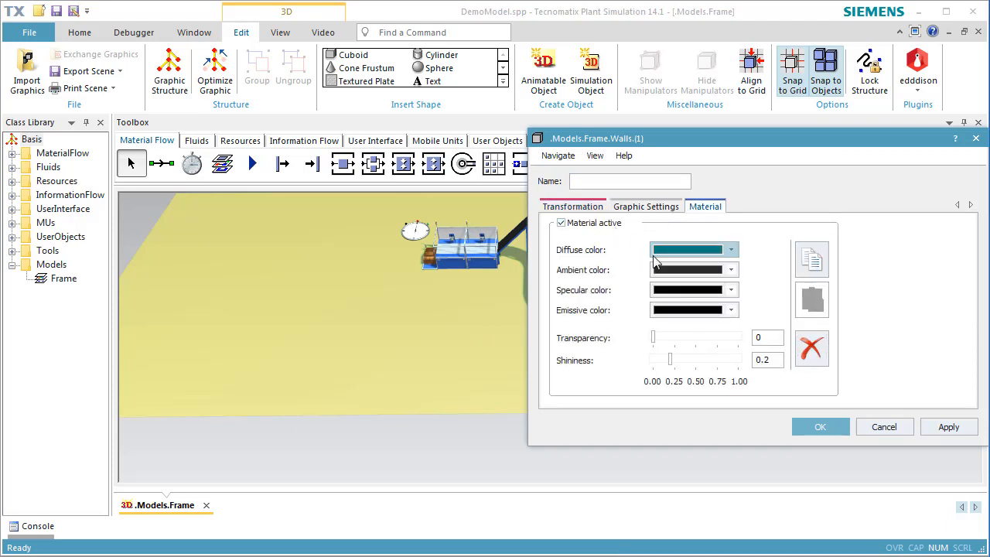
# Step: Set the floor's diffuse colour to orange (RGB 255, 180, 46) by raising Lum to 151
pyautogui.click(731, 250)
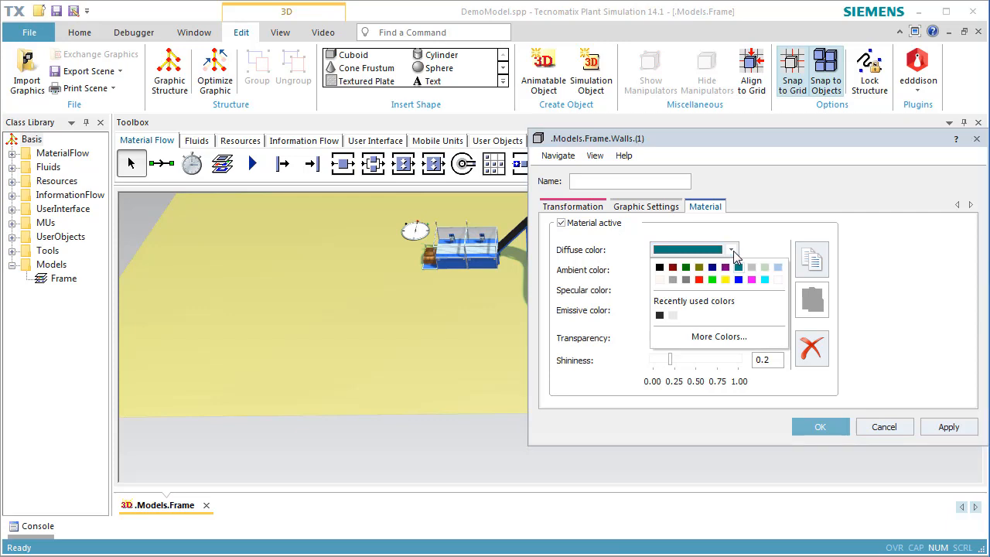
pyautogui.click(702, 338)
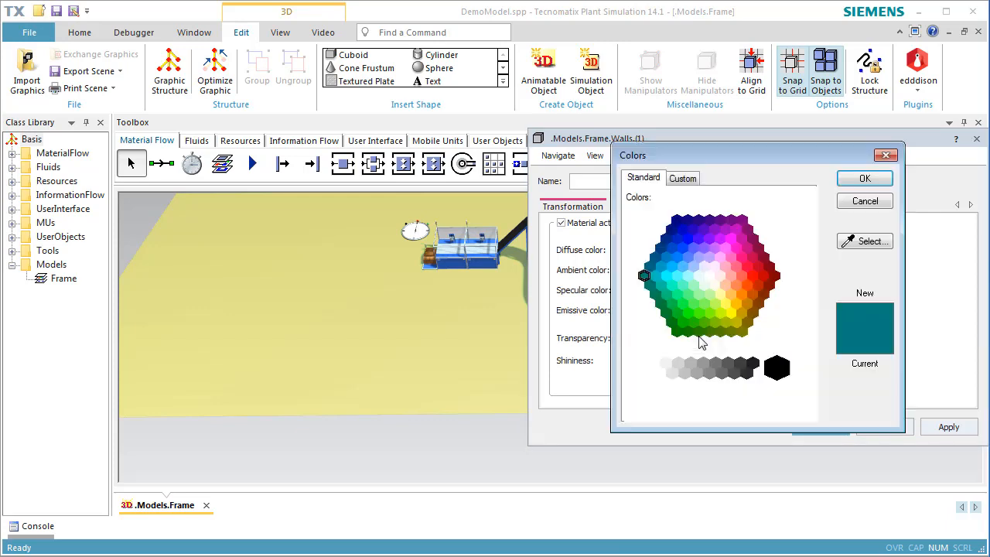
pyautogui.click(752, 314)
pyautogui.click(693, 177)
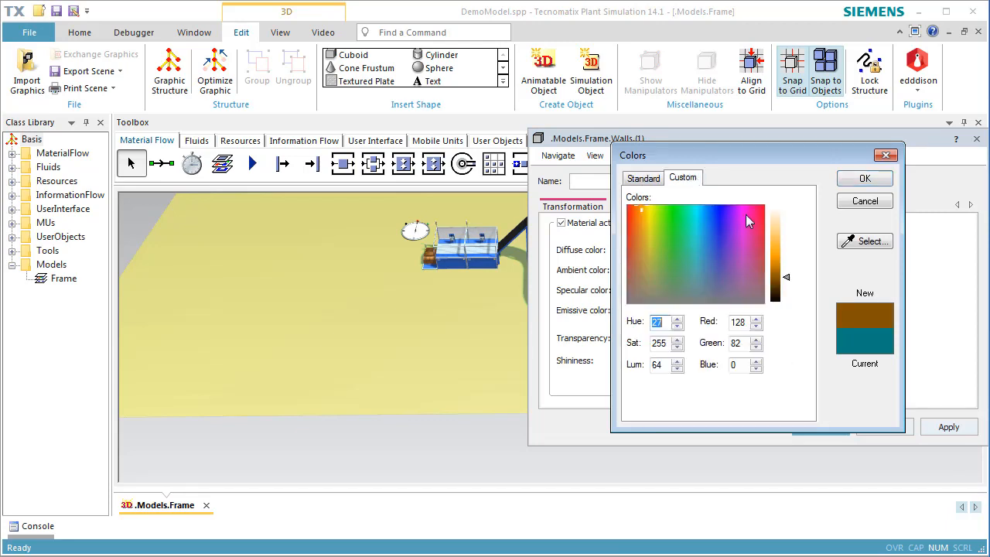
pyautogui.click(777, 246)
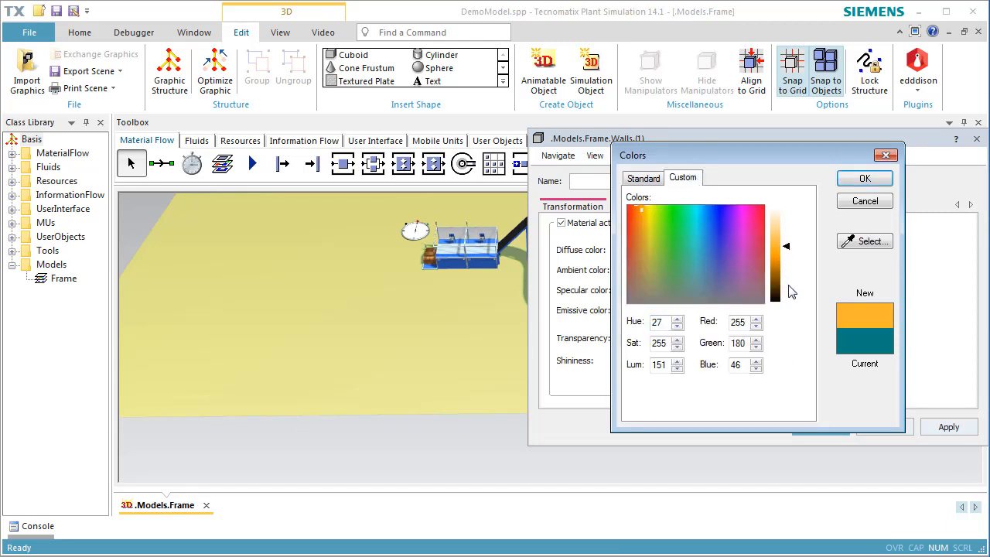
pyautogui.click(863, 178)
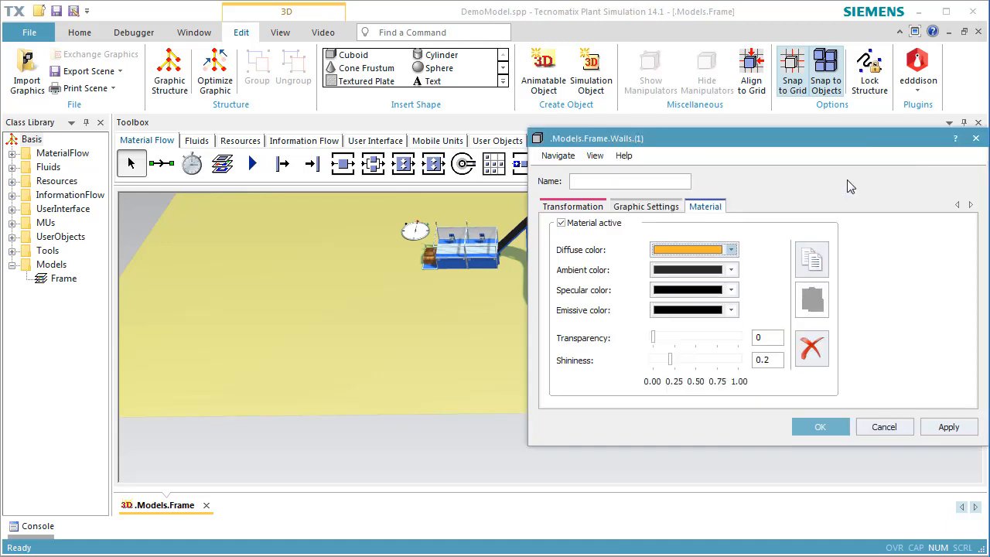
pyautogui.click(830, 430)
pyautogui.click(815, 433)
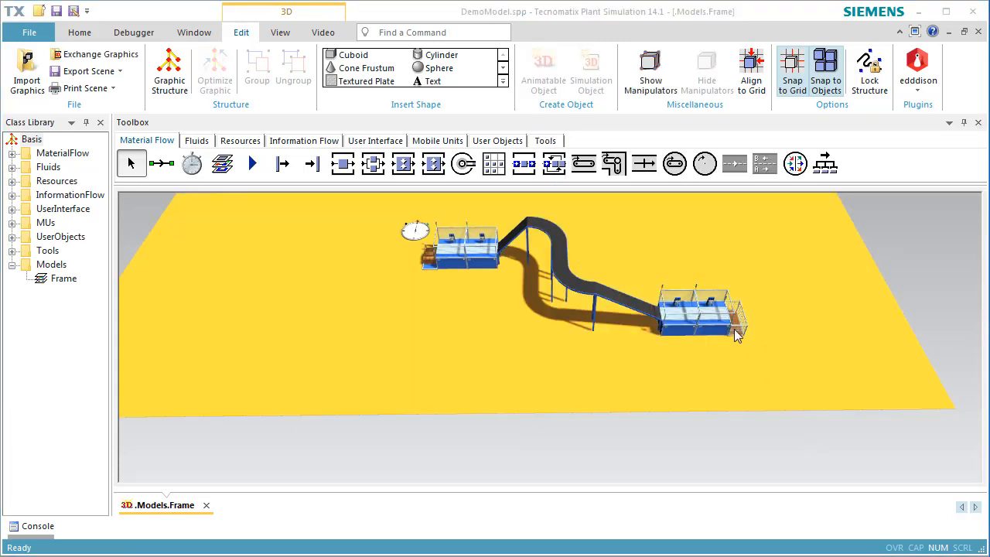
# Step: Create factory walls 50 m wide, 20 m deep and 5 m high
pyautogui.click(500, 83)
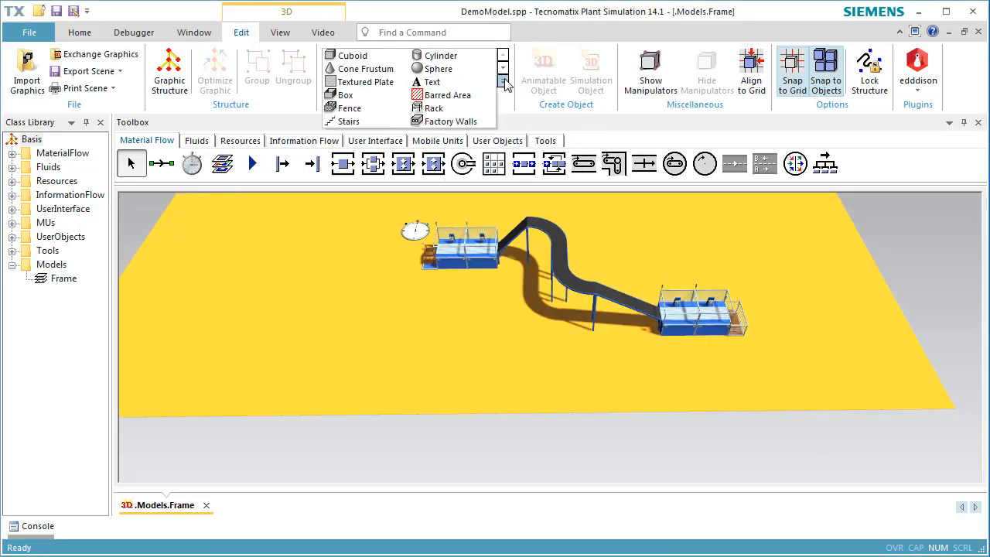
pyautogui.click(474, 123)
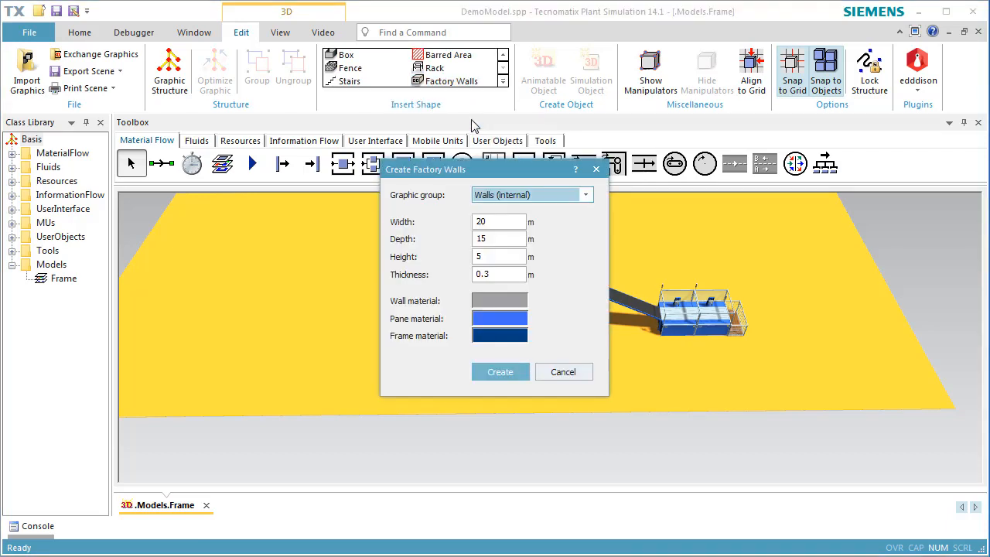
pyautogui.doubleClick(506, 221)
pyautogui.write('20')
pyautogui.press('BackSpace')
pyautogui.press('BackSpace')
pyautogui.write('50')
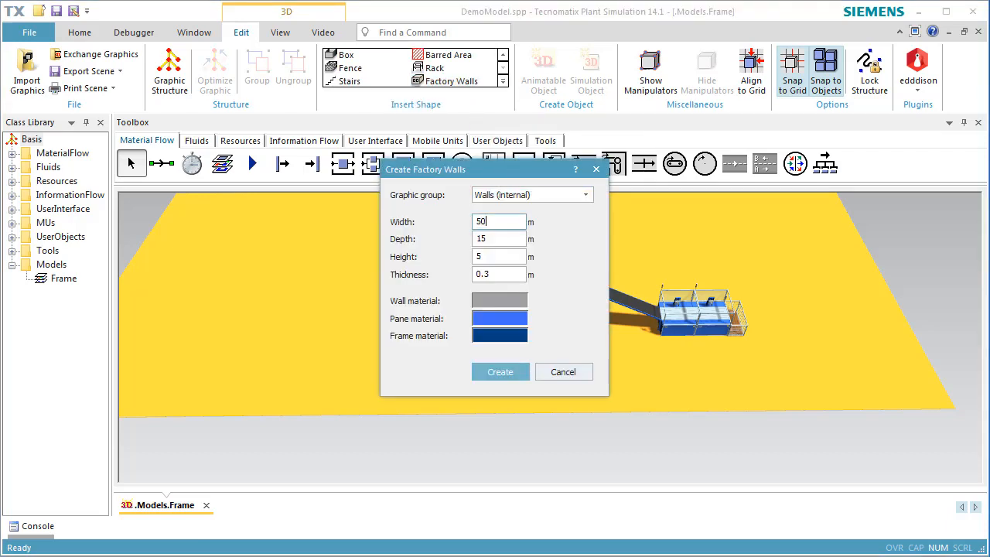
pyautogui.doubleClick(510, 238)
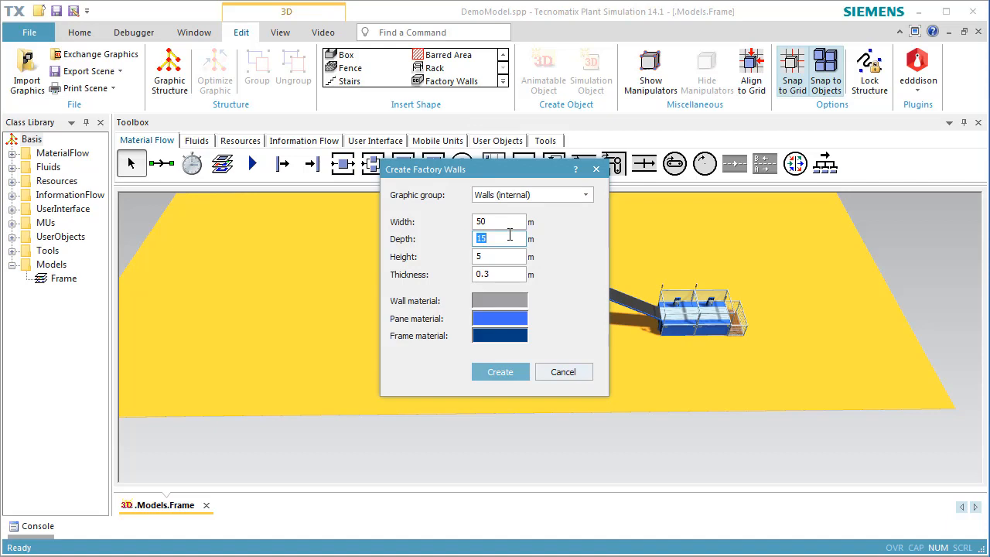
pyautogui.write('20')
pyautogui.click(512, 256)
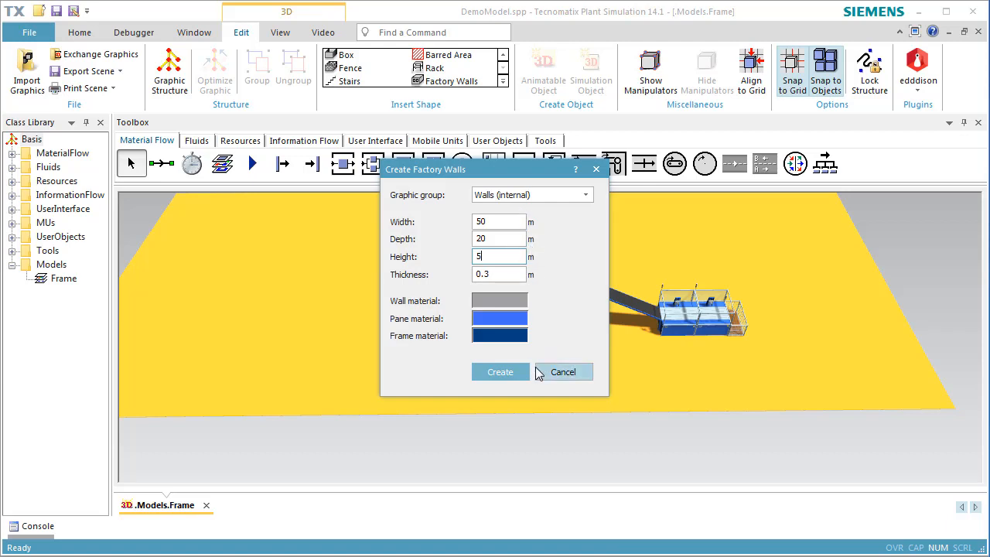
pyautogui.click(499, 372)
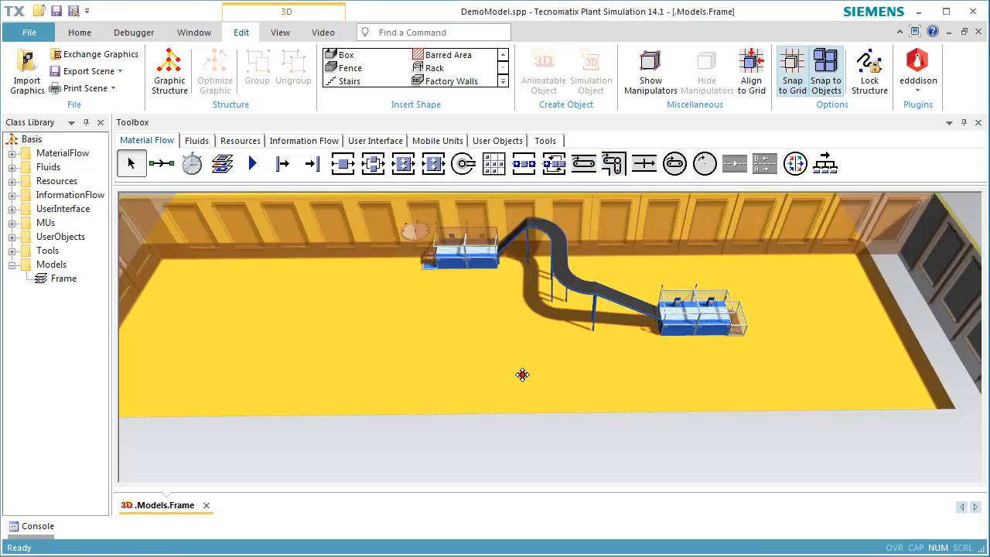
# Step: Move the factory walls so they enclose the orange floor plate
pyautogui.scroll(-6, 509, 366)
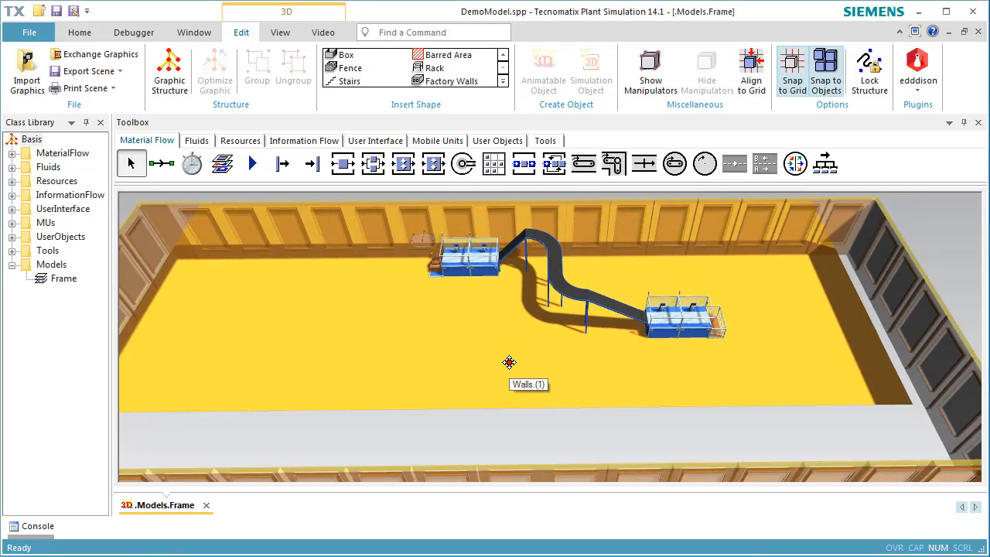
pyautogui.moveTo(518, 324); pyautogui.dragTo(499, 302)
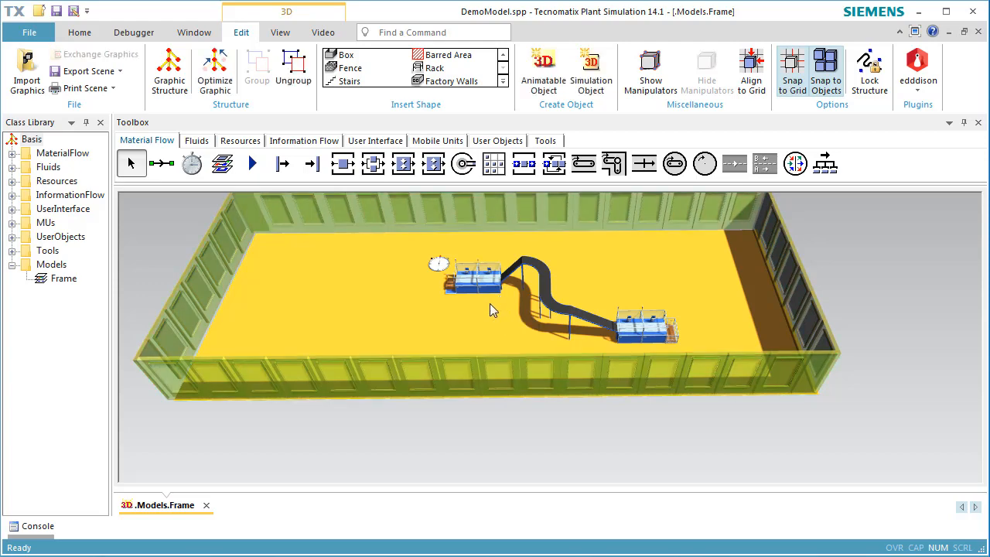
pyautogui.click(488, 439)
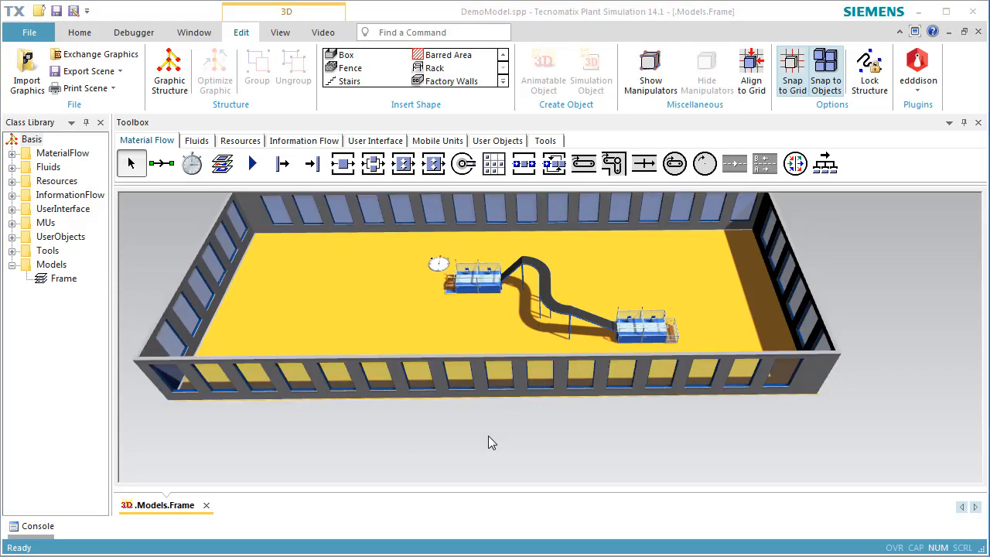
# Step: Tick Locked for the Walls graphic group in the Frame's 3D properties
pyautogui.rightClick(488, 442)
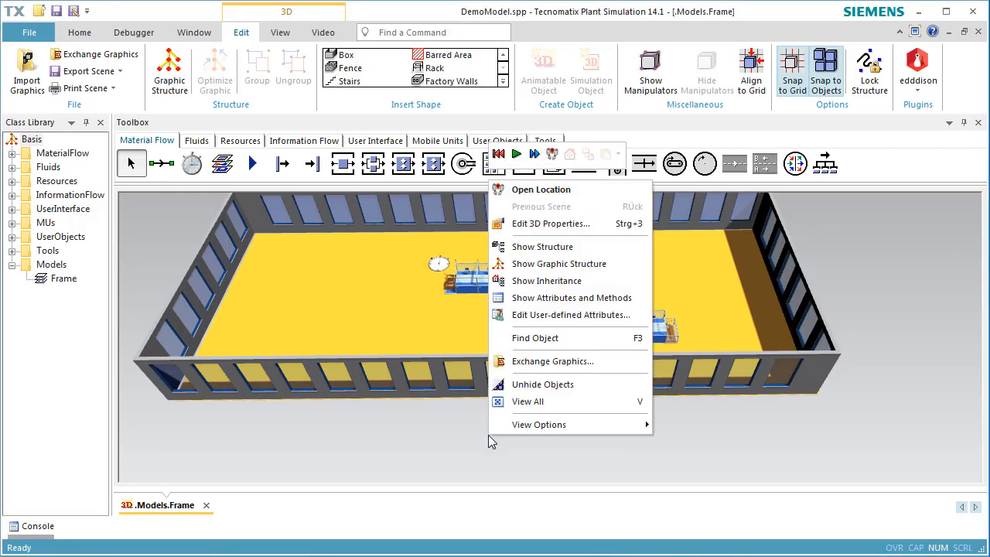
pyautogui.click(544, 223)
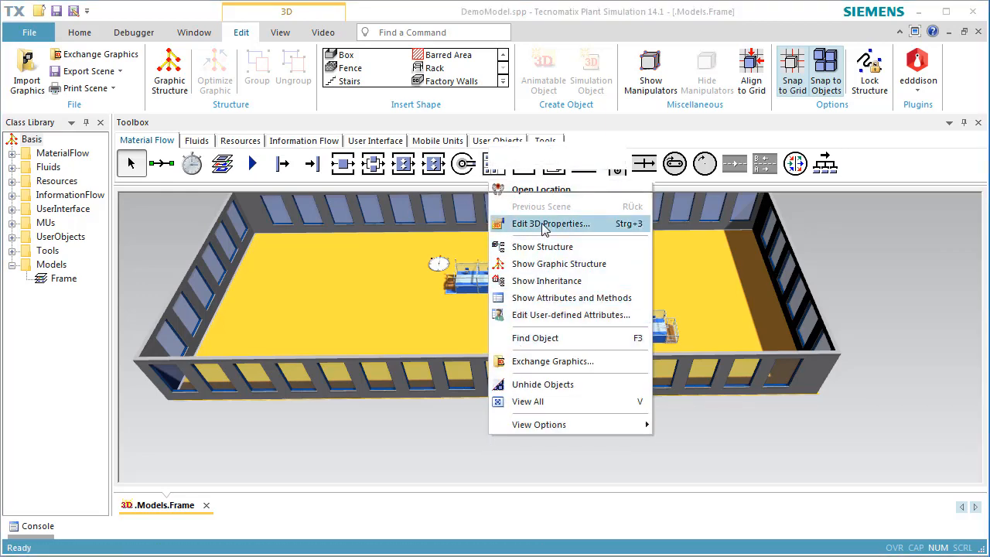
pyautogui.click(841, 200)
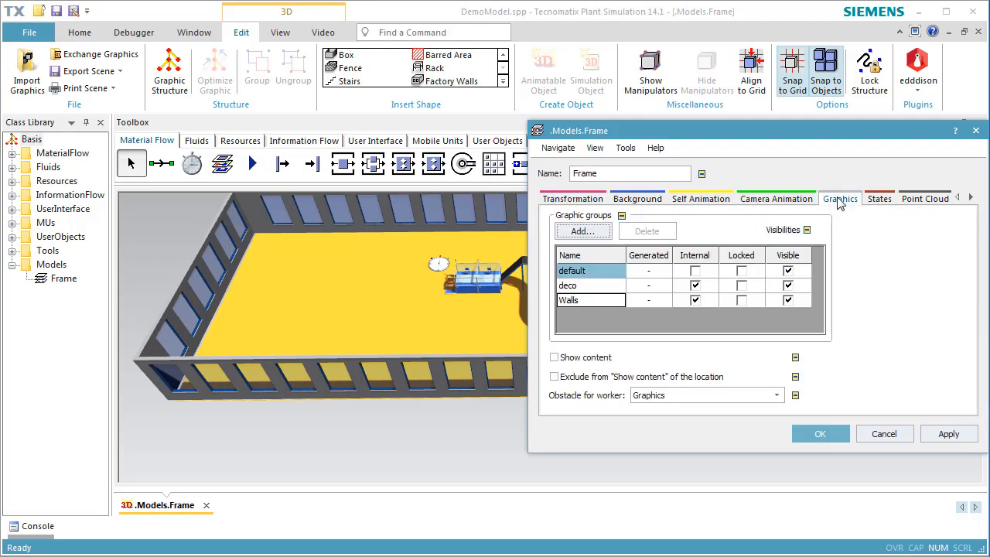
pyautogui.click(740, 301)
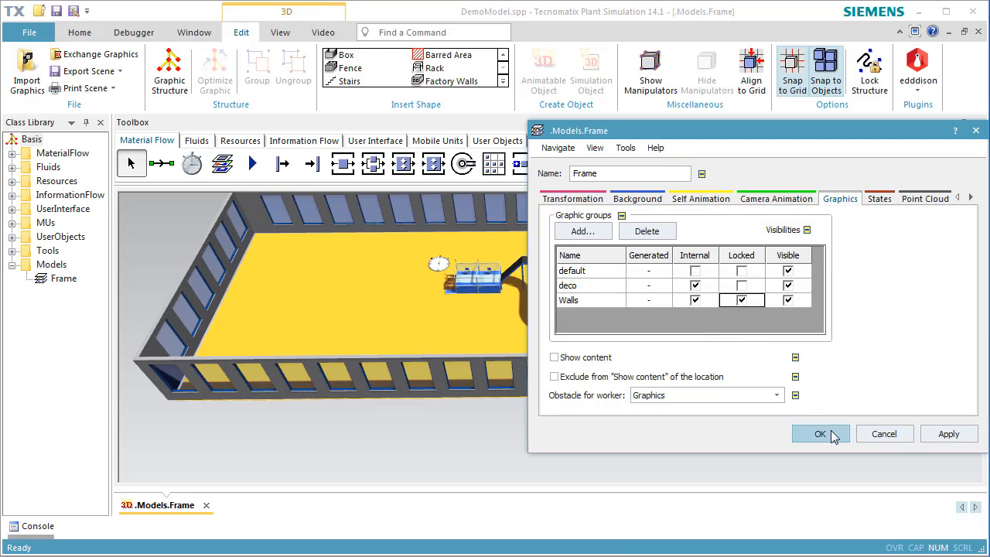
pyautogui.click(820, 434)
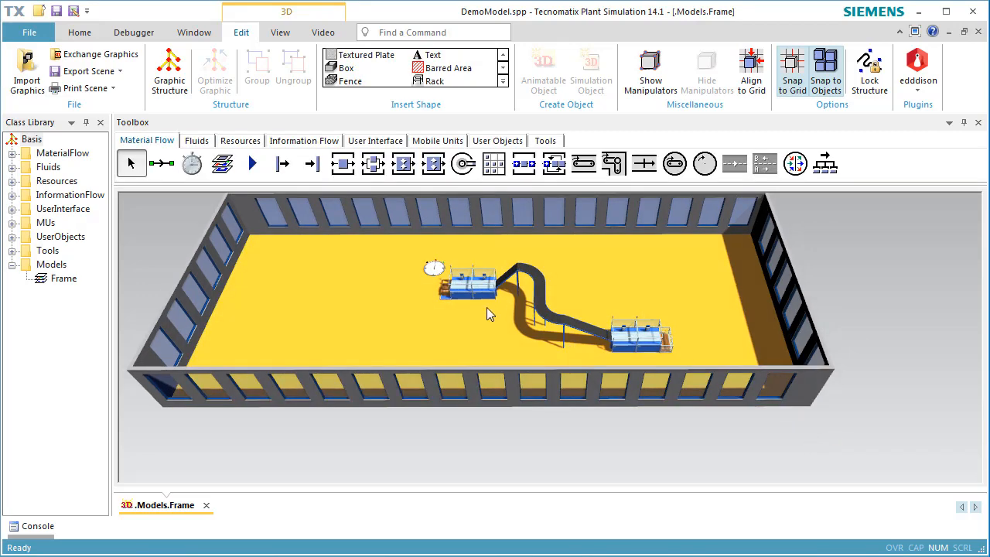
# Step: Create a textured plate with schaltschrank-02.jpg in the deco group and place it near the first station
pyautogui.scroll(10, 466, 327)
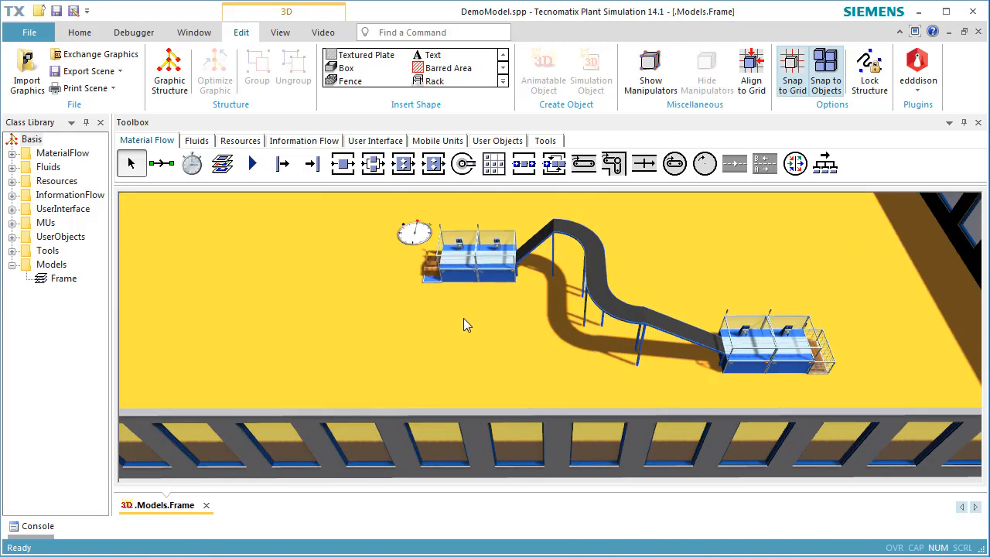
pyautogui.click(502, 80)
pyautogui.click(376, 82)
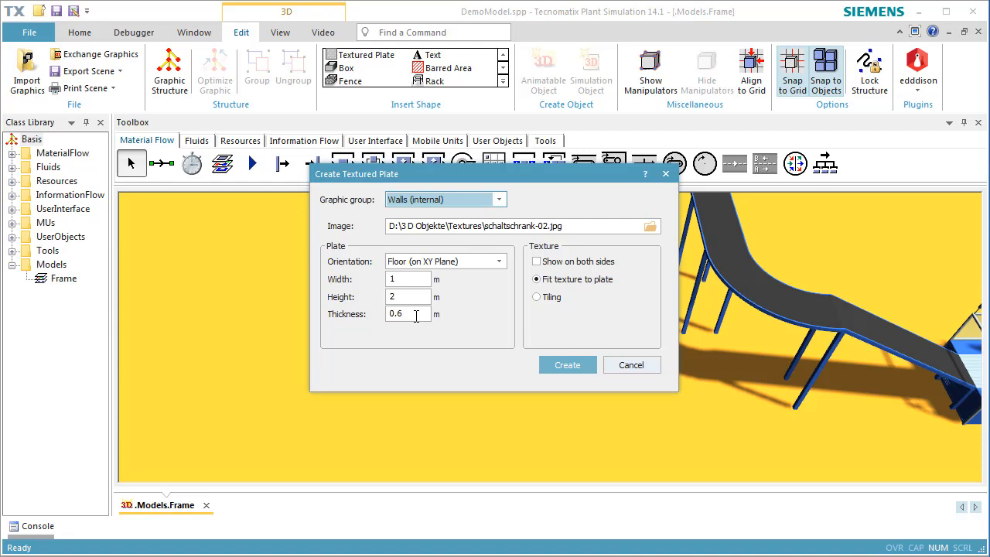
pyautogui.click(650, 226)
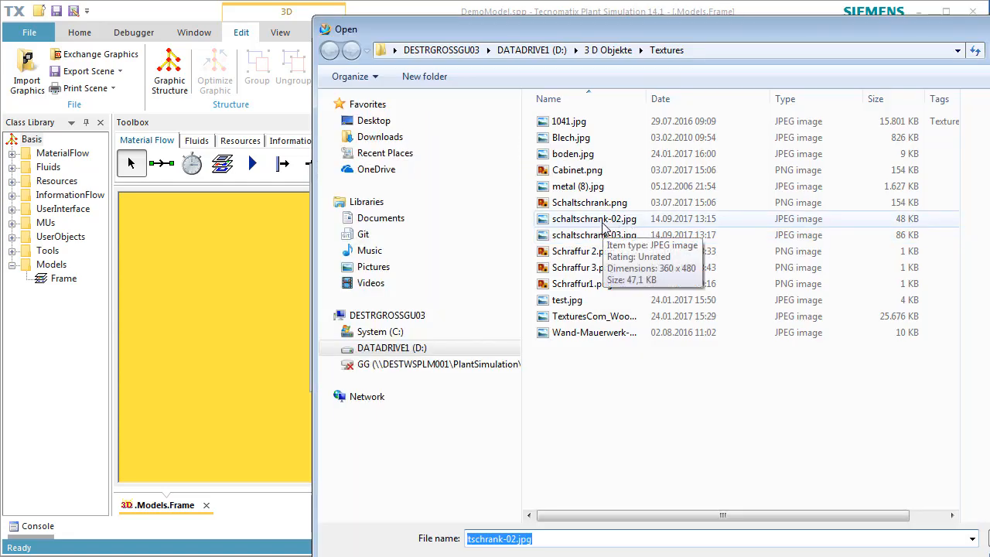
pyautogui.click(611, 220)
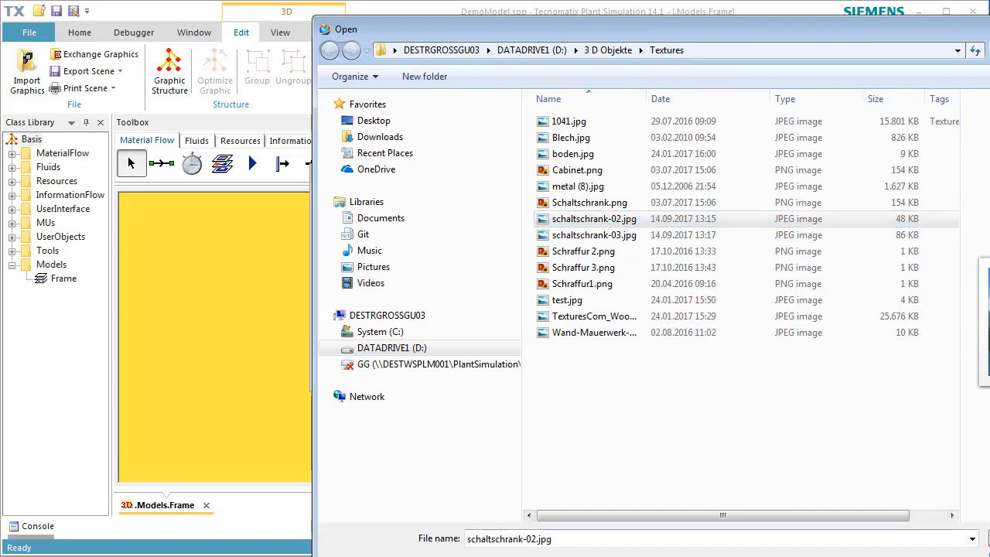
pyautogui.press('Return')
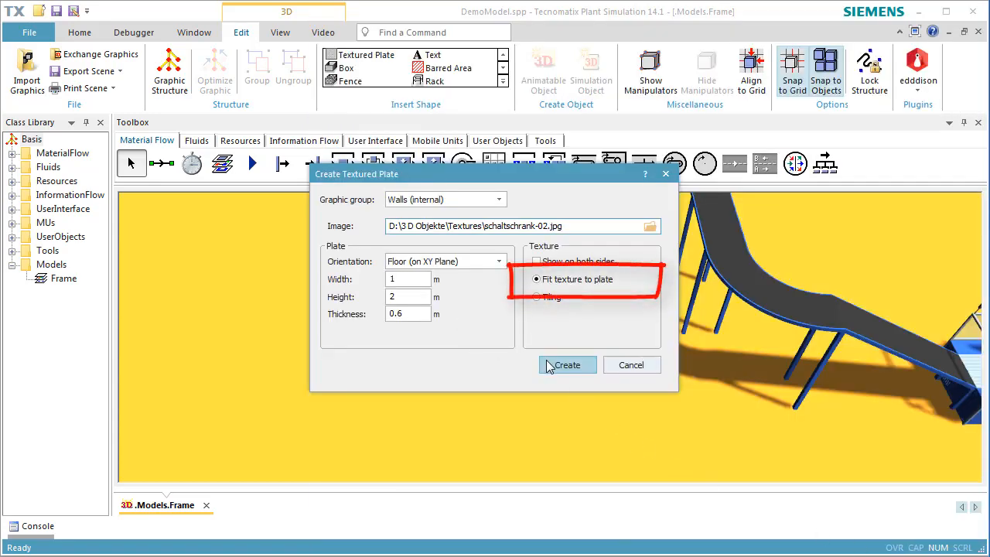
pyautogui.click(479, 199)
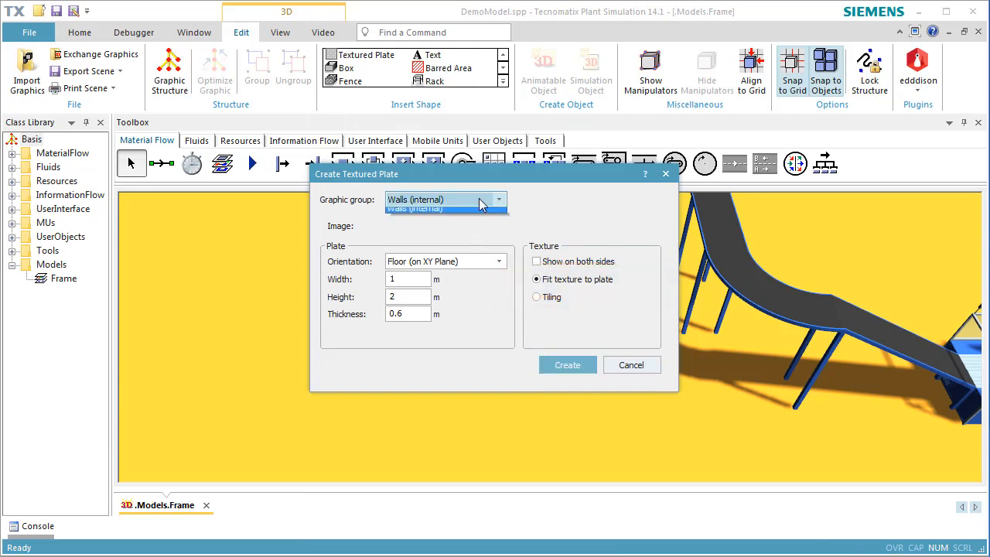
pyautogui.click(475, 225)
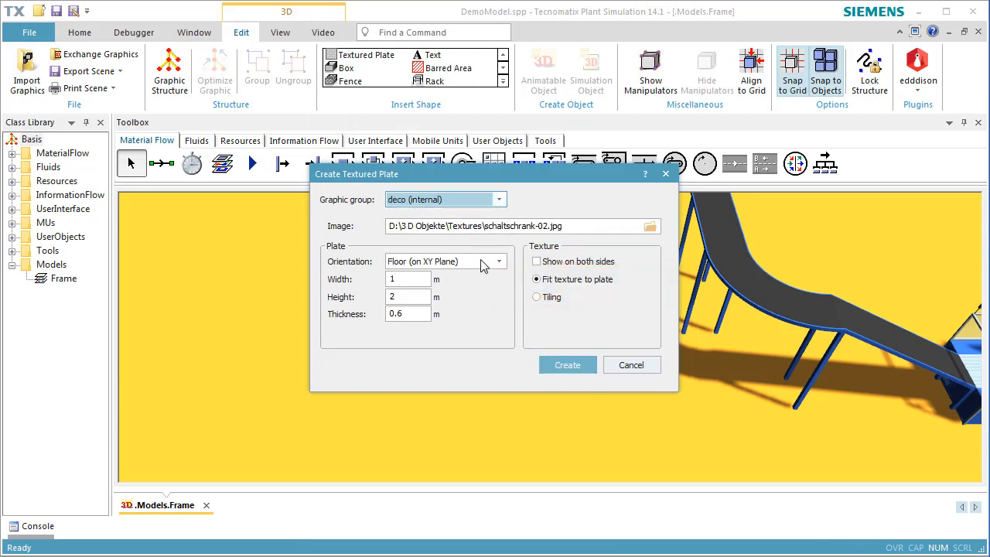
pyautogui.click(567, 365)
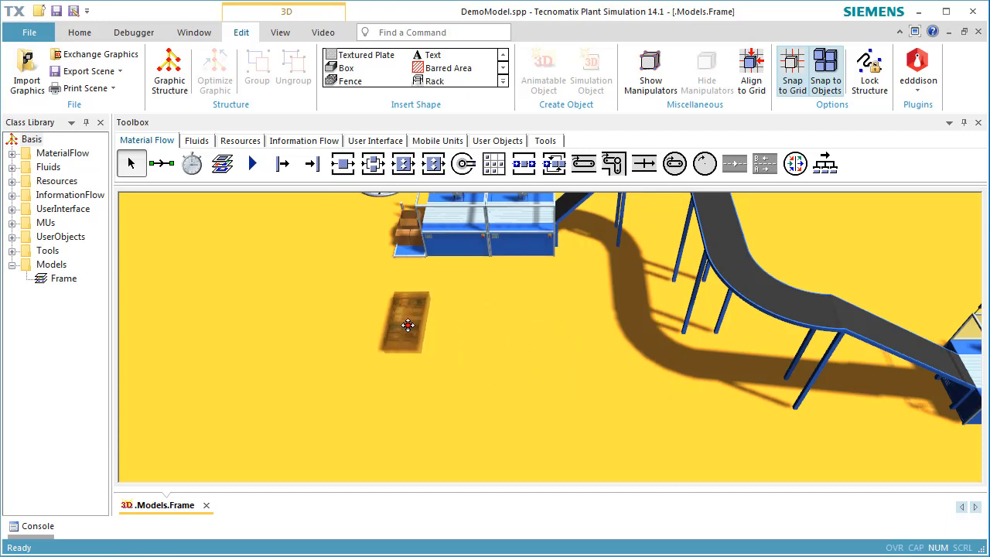
pyautogui.click(324, 328)
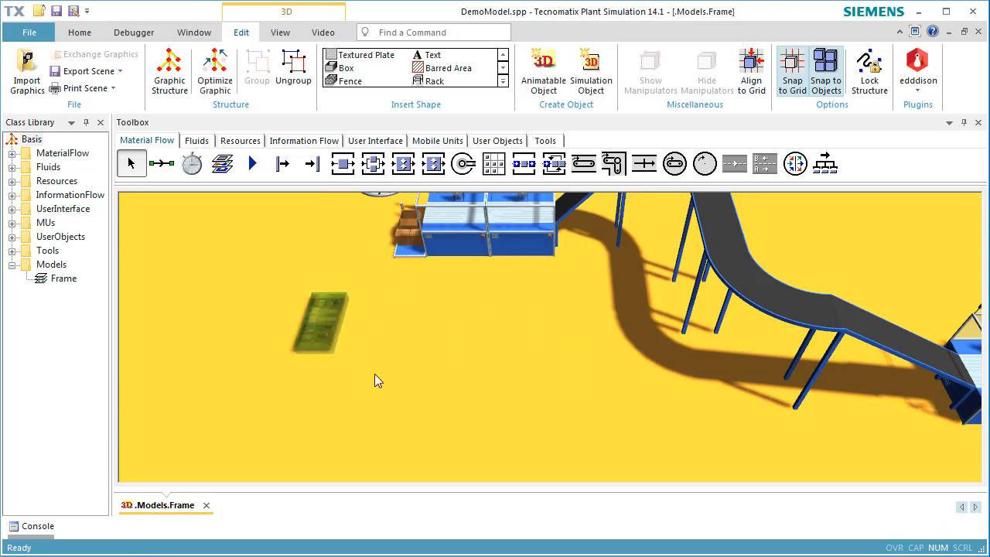
# Step: Rotate the textured plate 90° about the X axis and set its Z to 1
pyautogui.hotkey('ctrl', '3')
pyautogui.rightClick(319, 334)
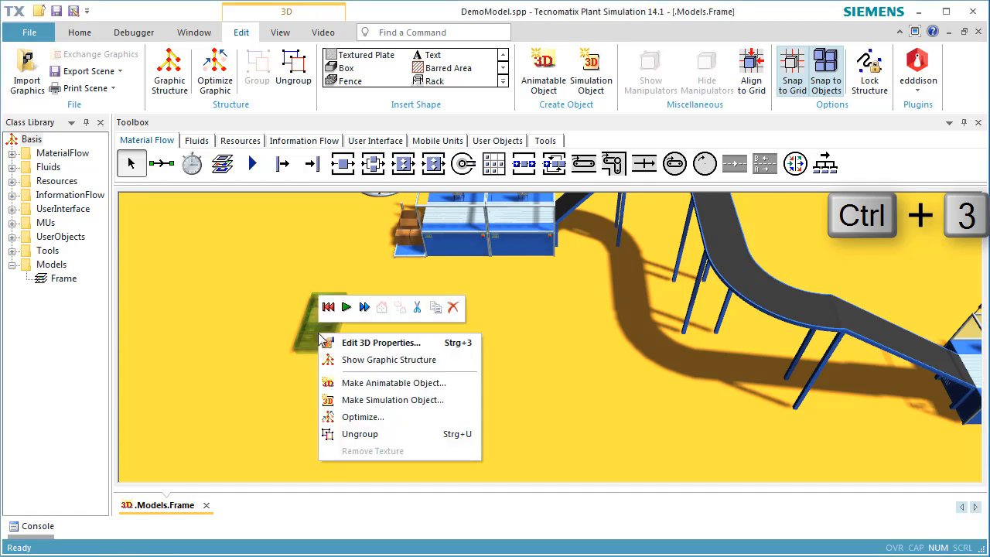
pyautogui.click(358, 342)
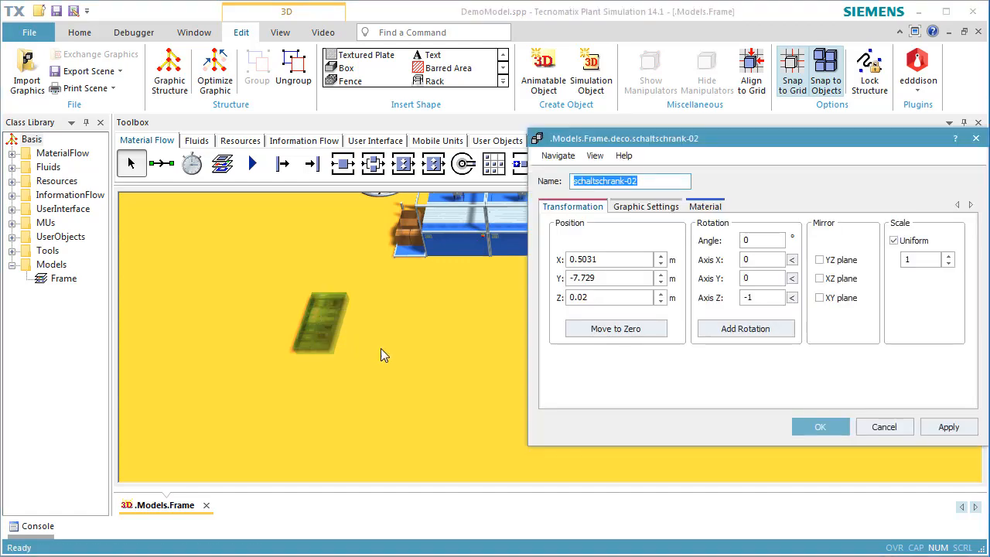
pyautogui.click(791, 260)
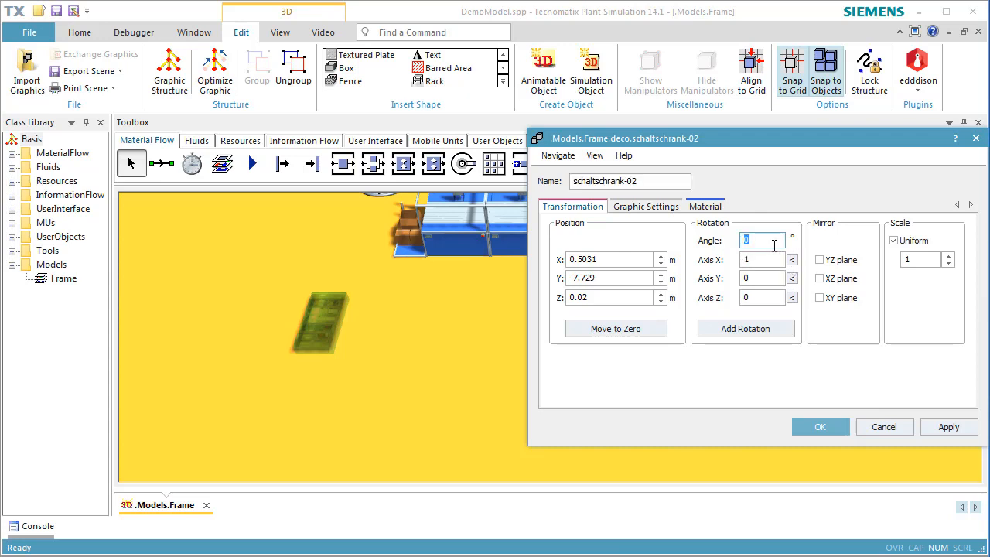
pyautogui.write('90')
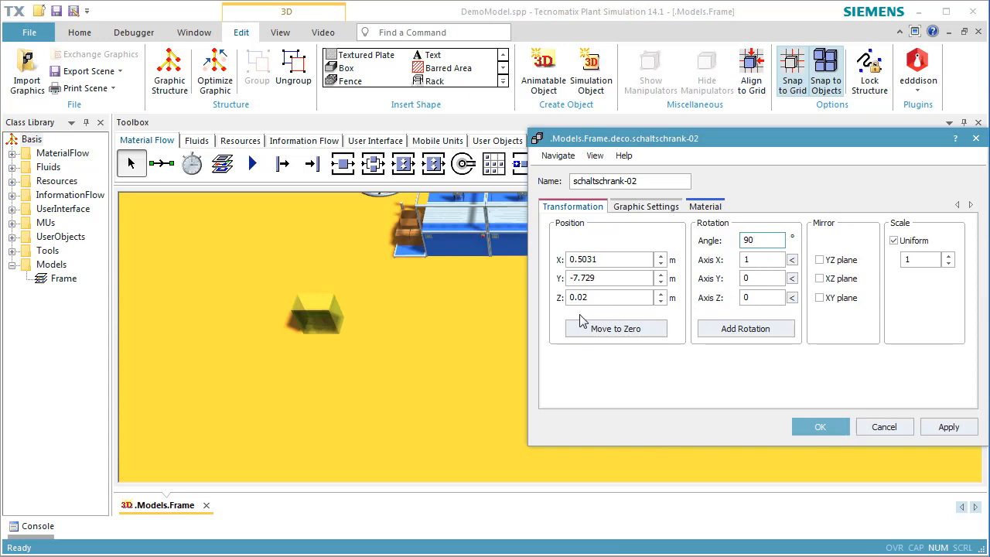
pyautogui.doubleClick(602, 296)
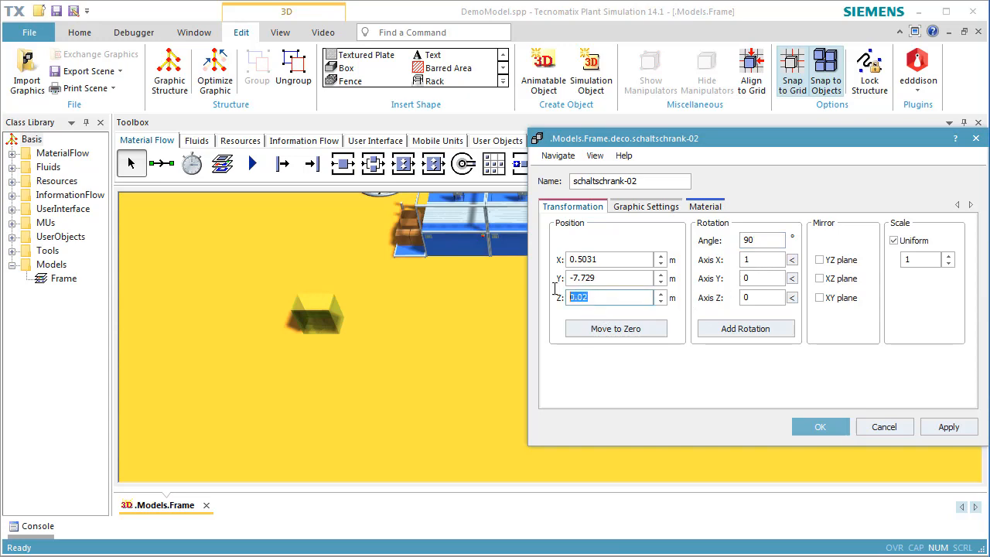
pyautogui.write('1')
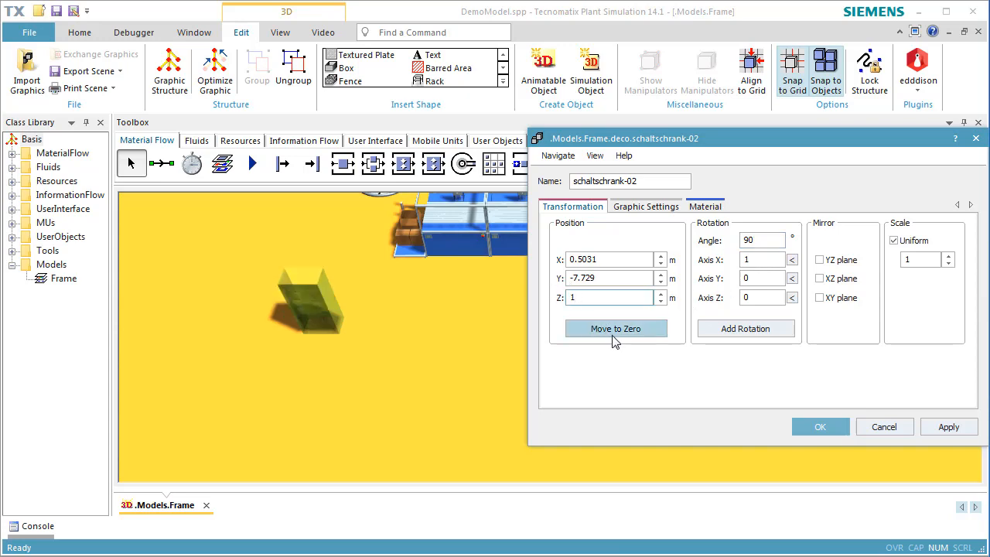
pyautogui.click(820, 426)
pyautogui.click(485, 388)
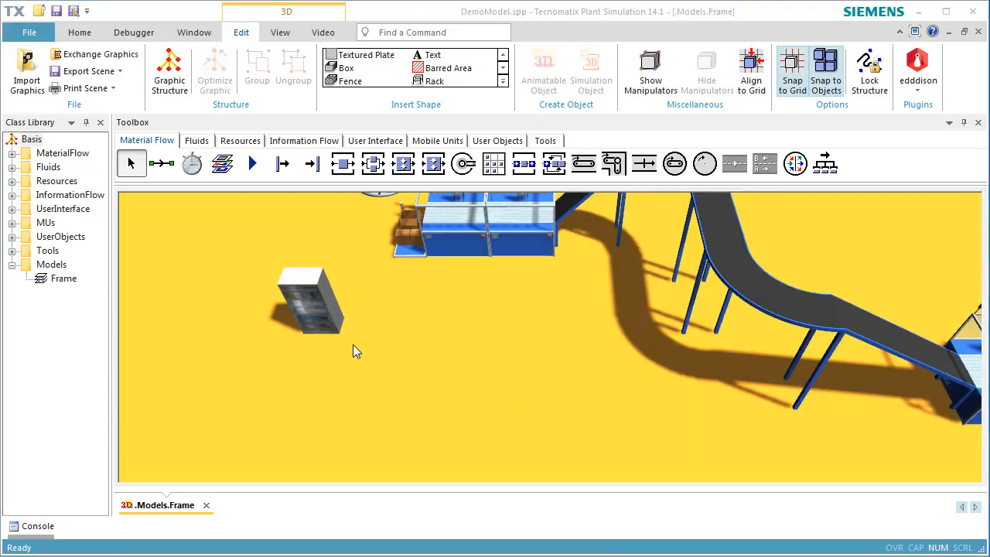
# Step: Orbit the view to check the upright cabinet and select it
pyautogui.scroll(5, 344, 367)
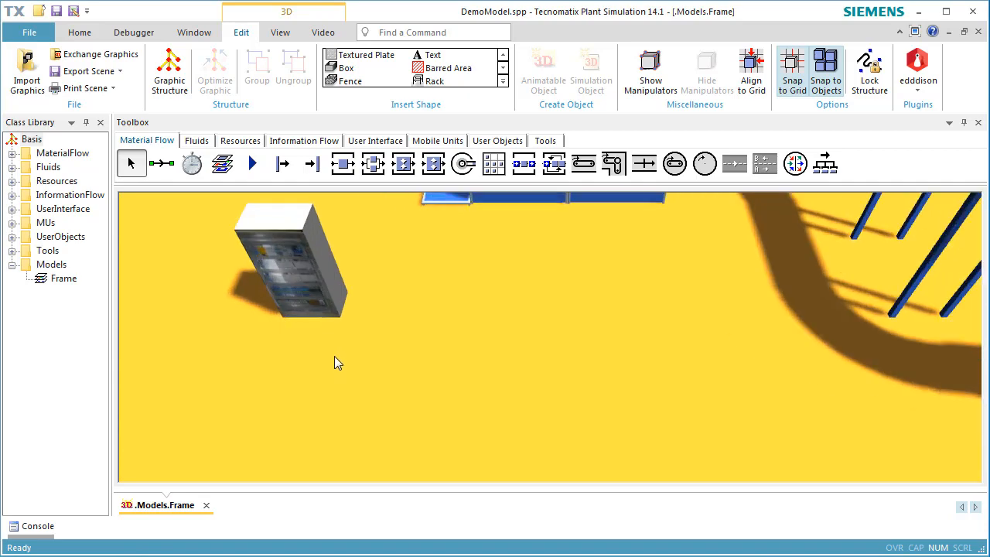
pyautogui.moveTo(329, 363); pyautogui.dragTo(348, 319, button='middle')
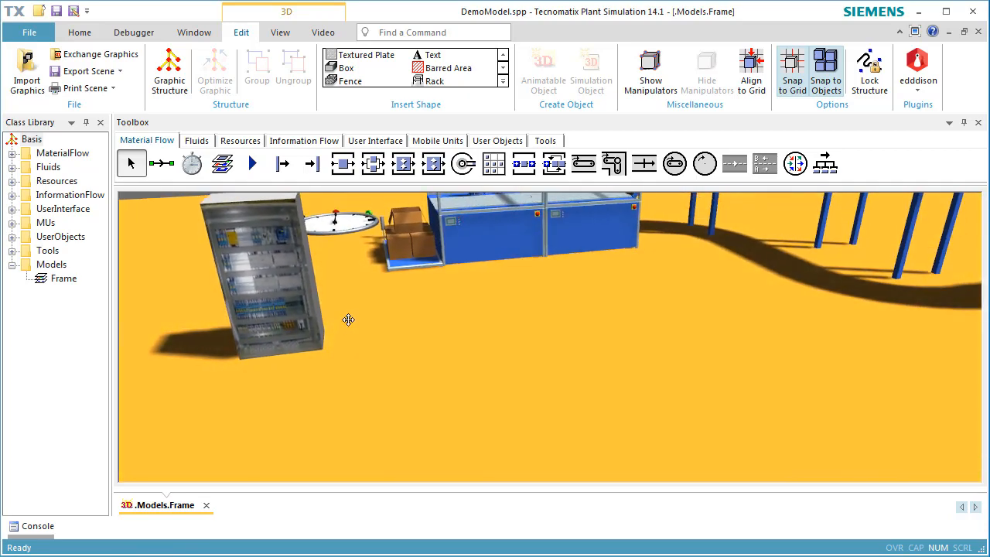
pyautogui.click(296, 318)
# Step: Open the cabinet's graphic structure, expand schaltschrank-02 and select its parts (1) and (2)
pyautogui.rightClick(284, 316)
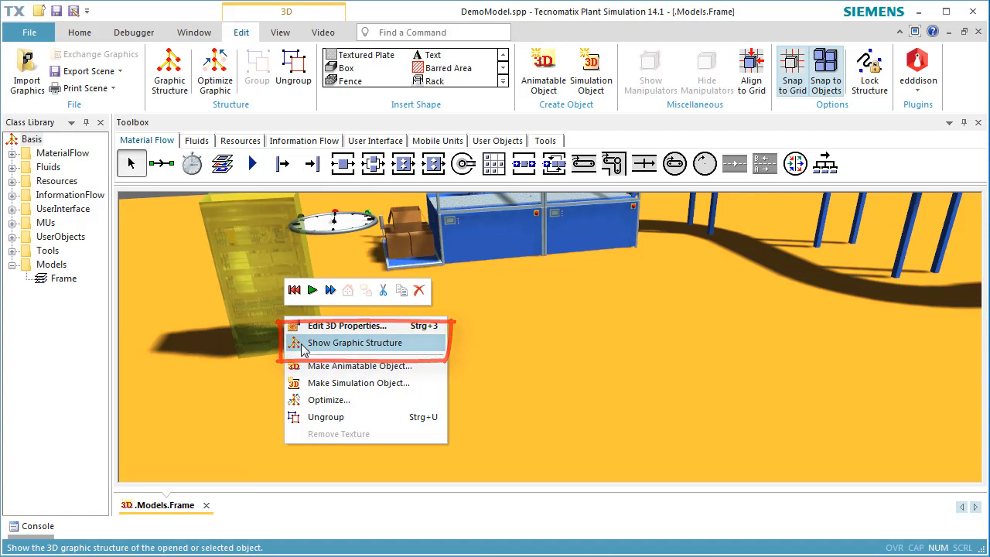
pyautogui.click(301, 345)
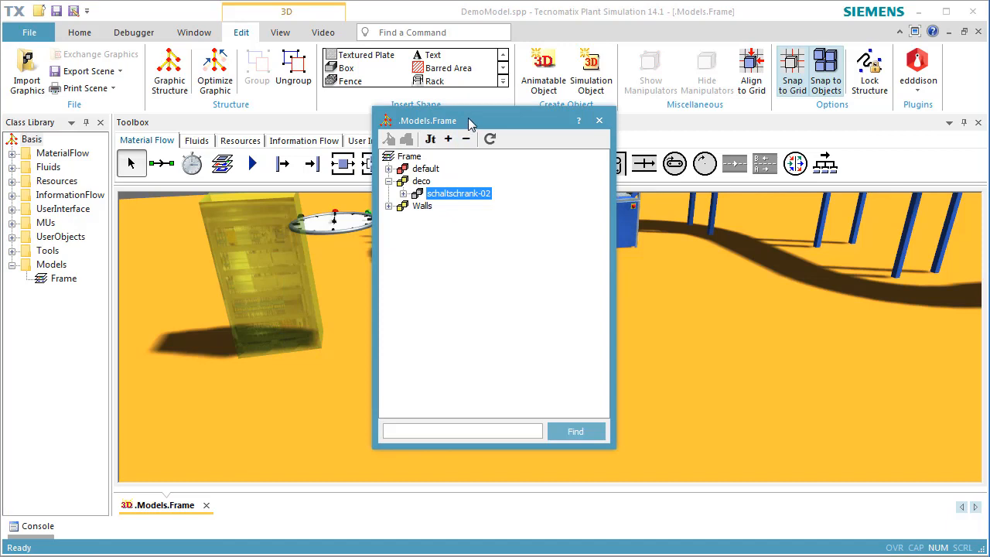
pyautogui.moveTo(469, 123); pyautogui.dragTo(587, 135)
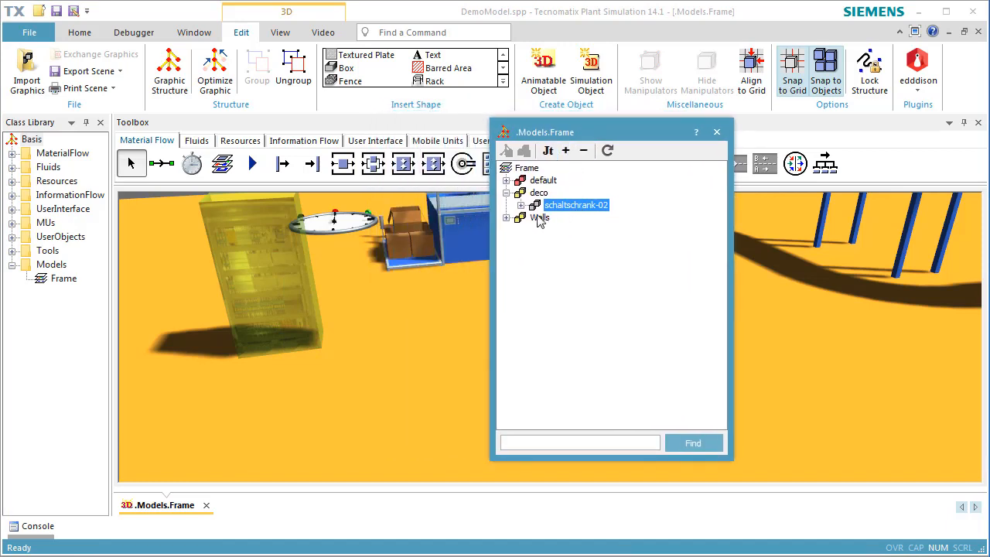
pyautogui.click(521, 204)
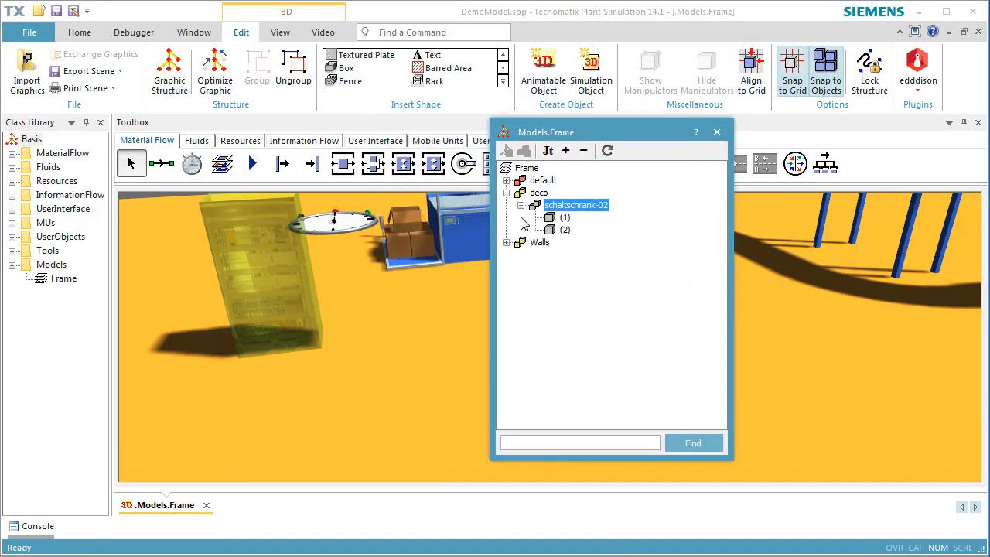
pyautogui.click(549, 220)
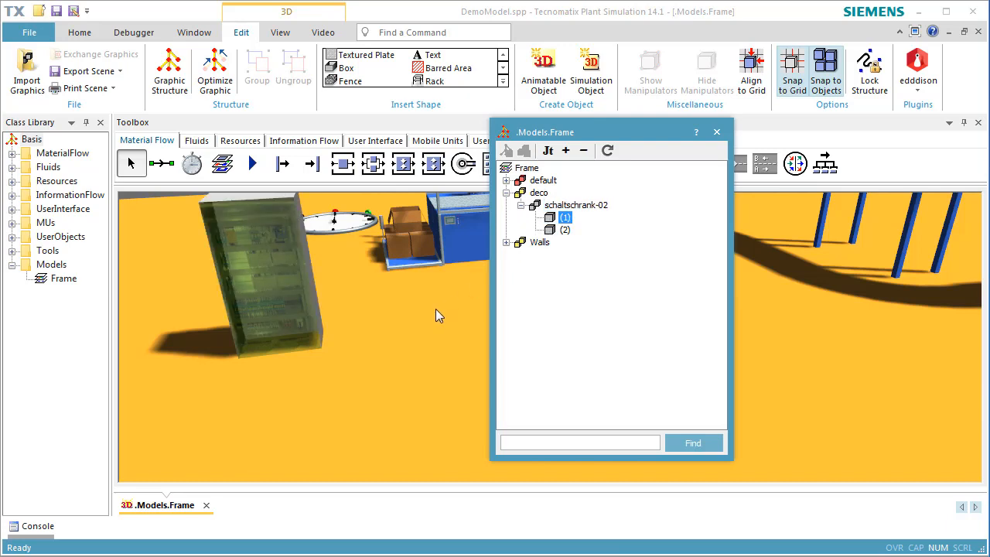
pyautogui.click(552, 232)
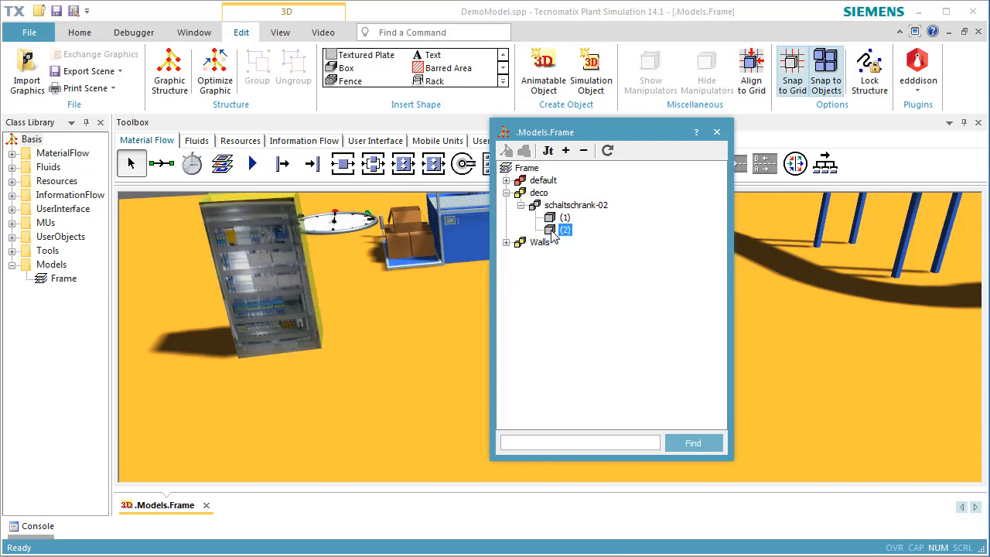
pyautogui.rightClick(552, 235)
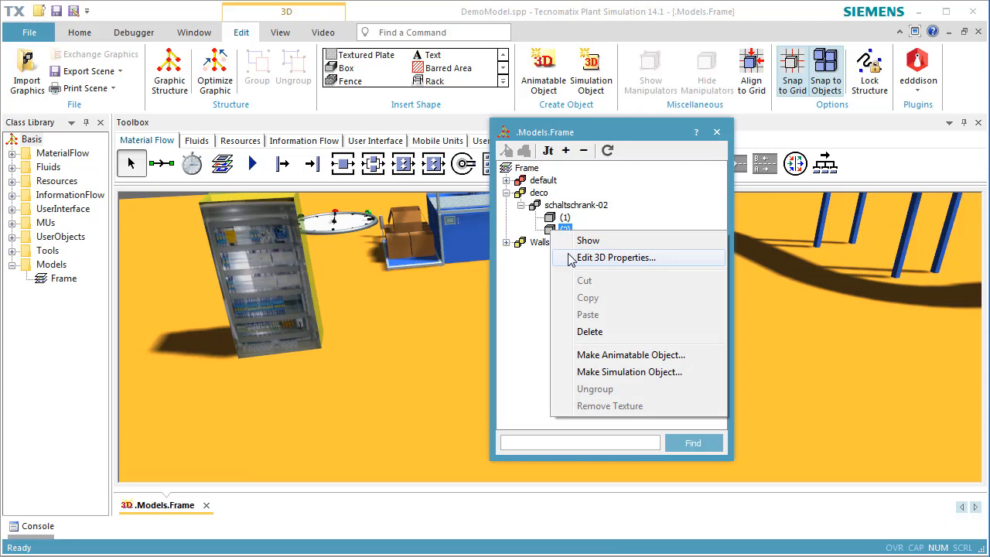
# Step: Activate the material on part (2) so the cabinet body turns teal
pyautogui.click(610, 257)
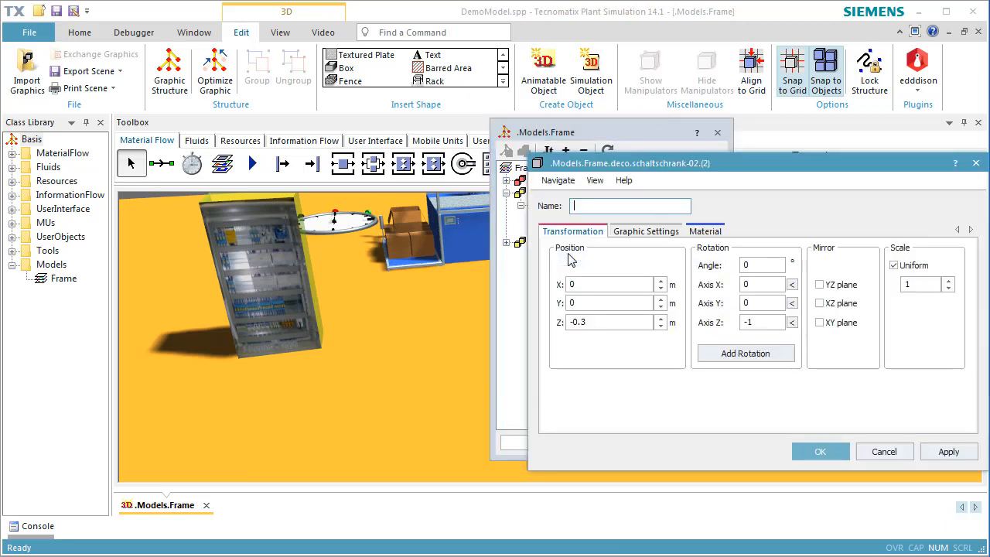
pyautogui.click(704, 232)
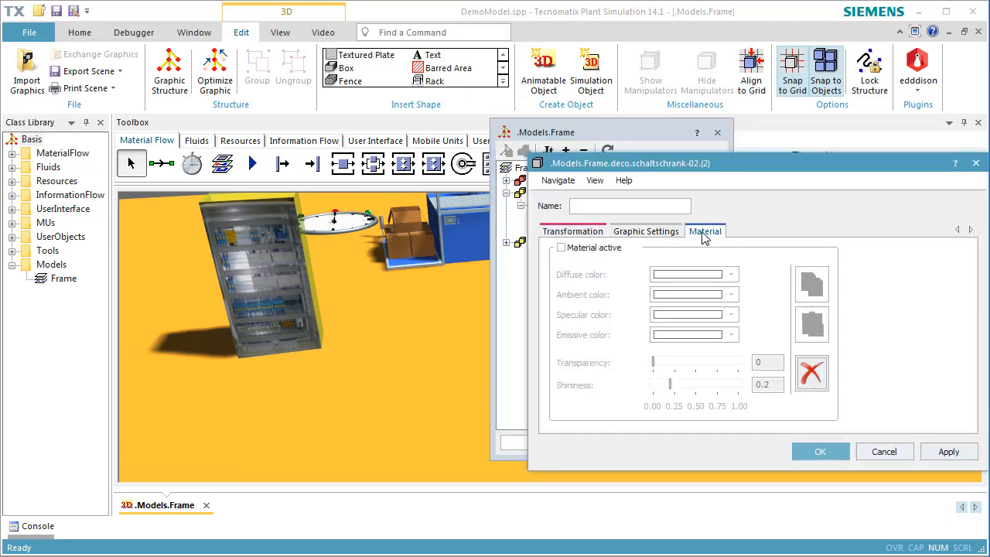
pyautogui.click(602, 254)
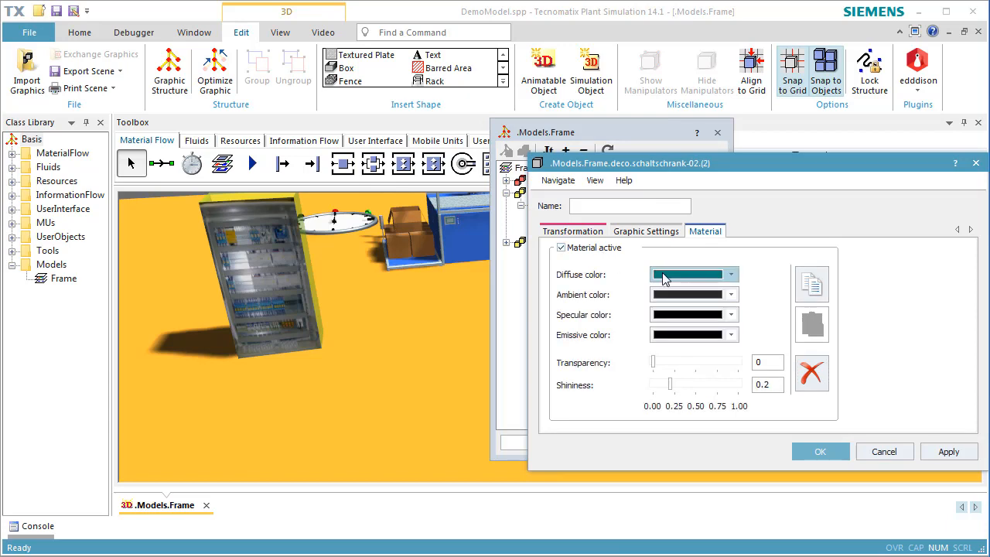
pyautogui.click(799, 452)
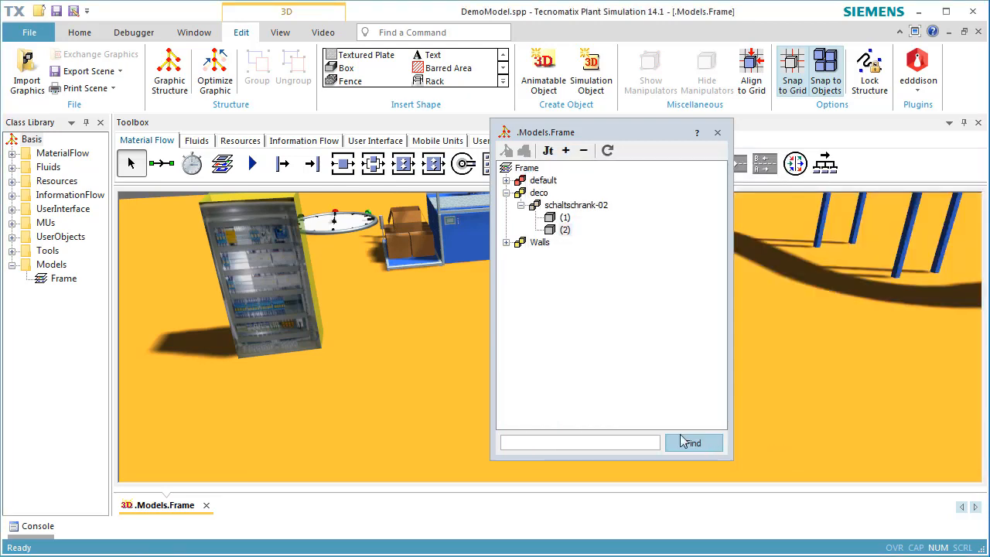
# Step: Close the graphic structure window and tilt the view down onto the factory floor
pyautogui.click(460, 370)
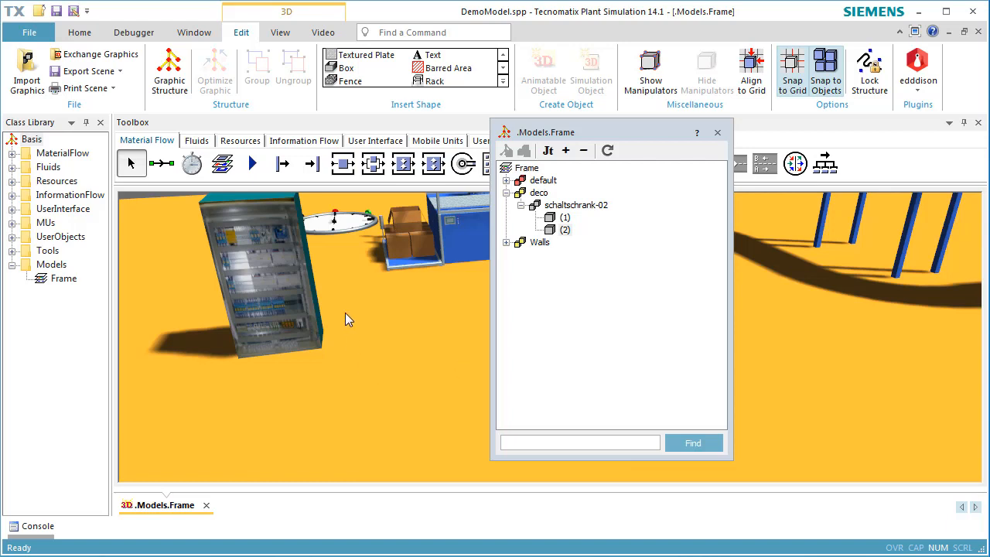
pyautogui.moveTo(346, 314); pyautogui.dragTo(312, 319, button='middle')
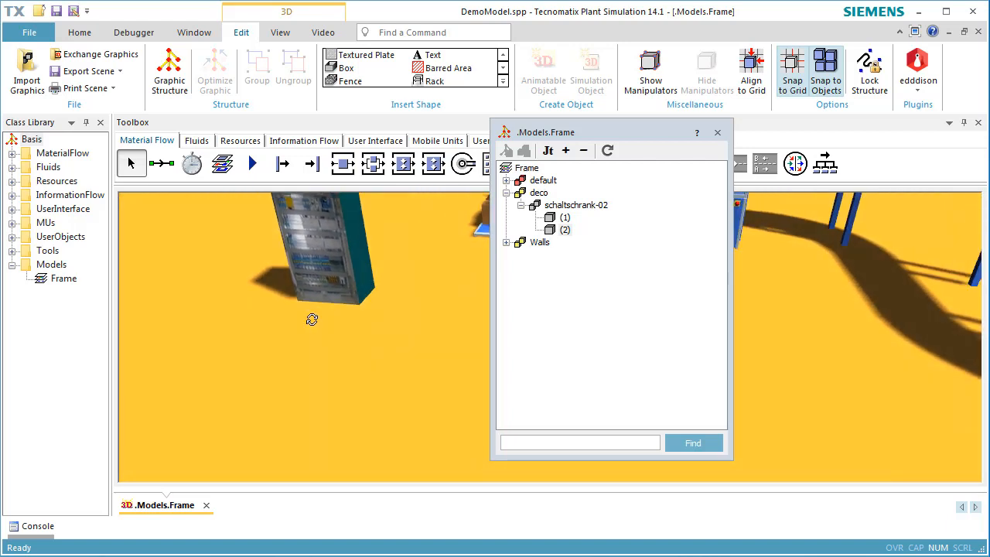
pyautogui.click(717, 133)
pyautogui.scroll(-10, 605, 328)
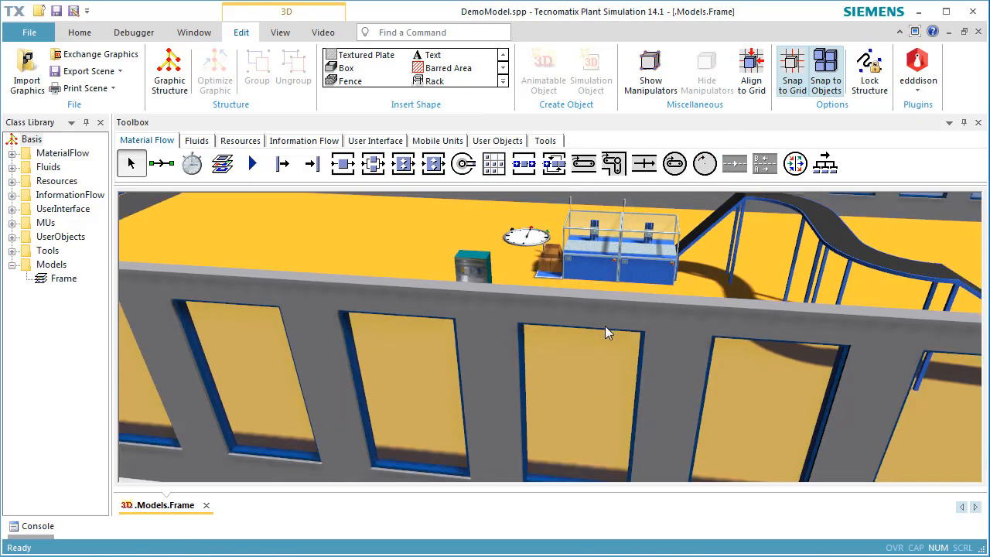
pyautogui.moveTo(605, 328); pyautogui.dragTo(612, 348, button='middle')
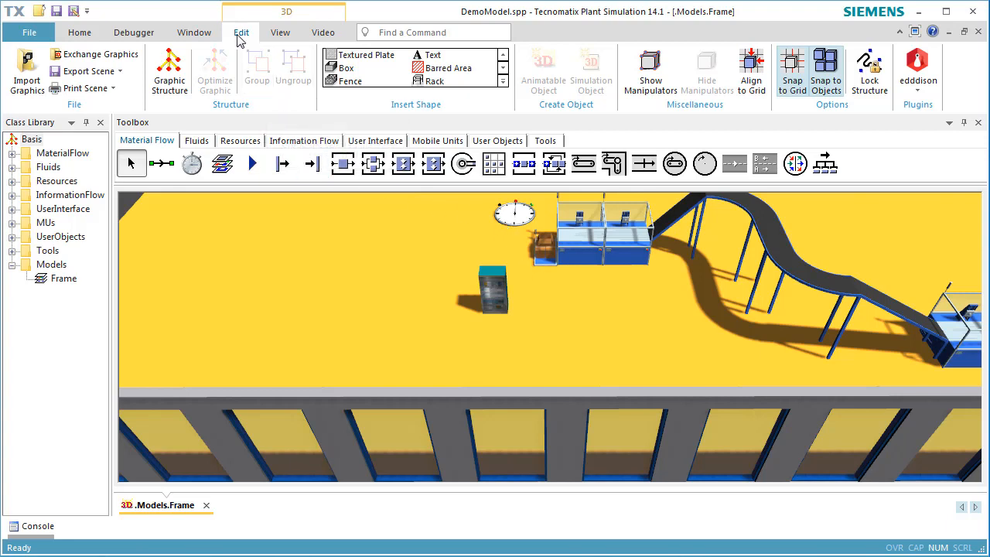
# Step: Import Rack.jt into the deco (internal) group and place it on the factory floor
pyautogui.click(43, 73)
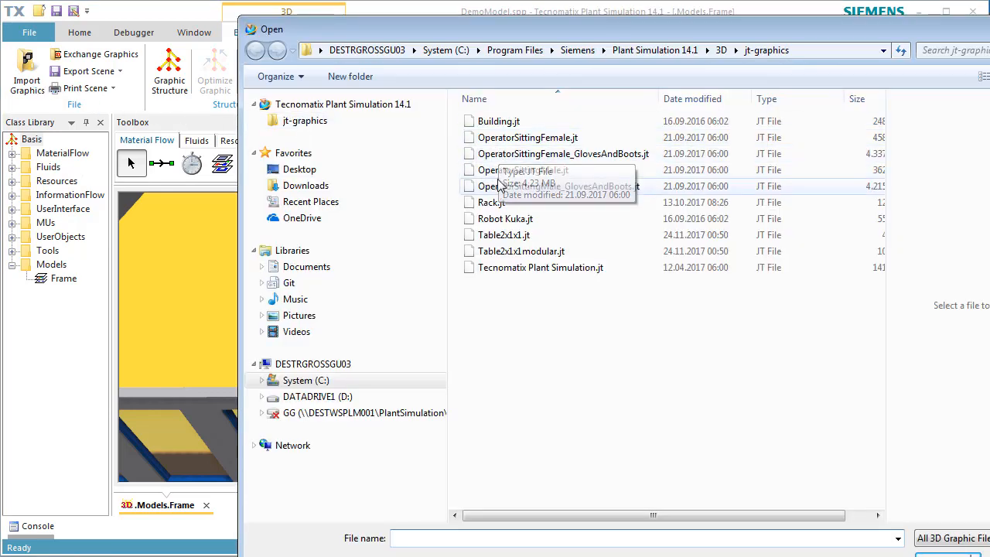
pyautogui.click(501, 202)
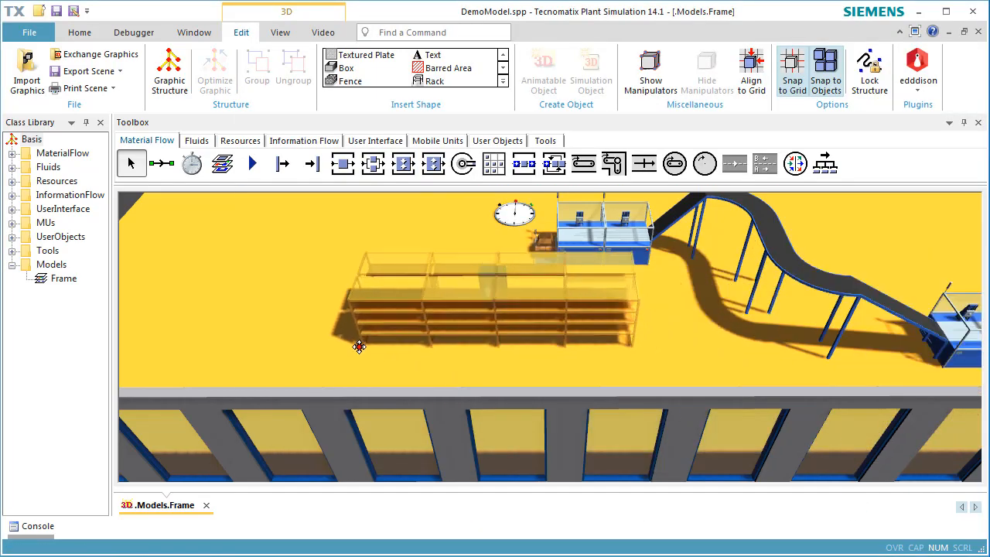
pyautogui.click(193, 285)
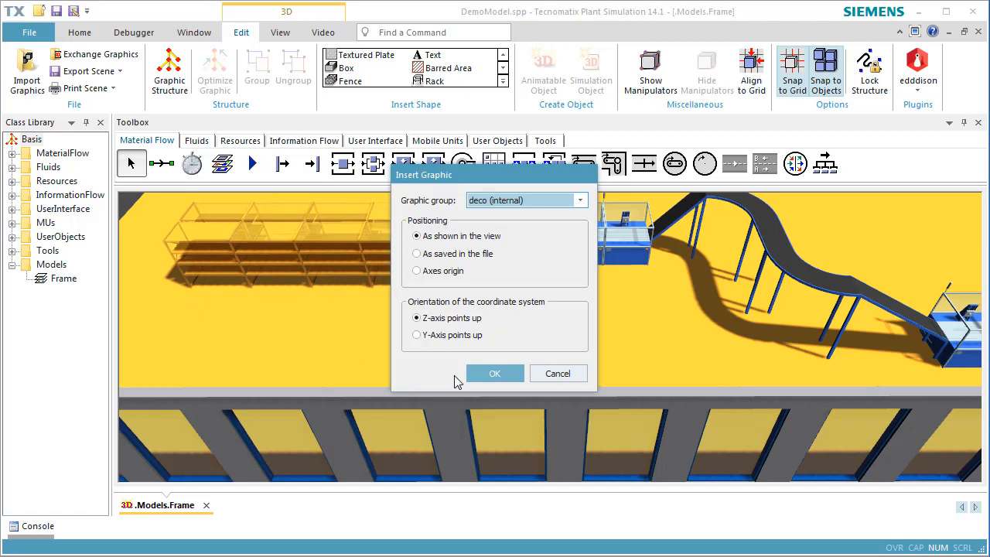
pyautogui.click(477, 374)
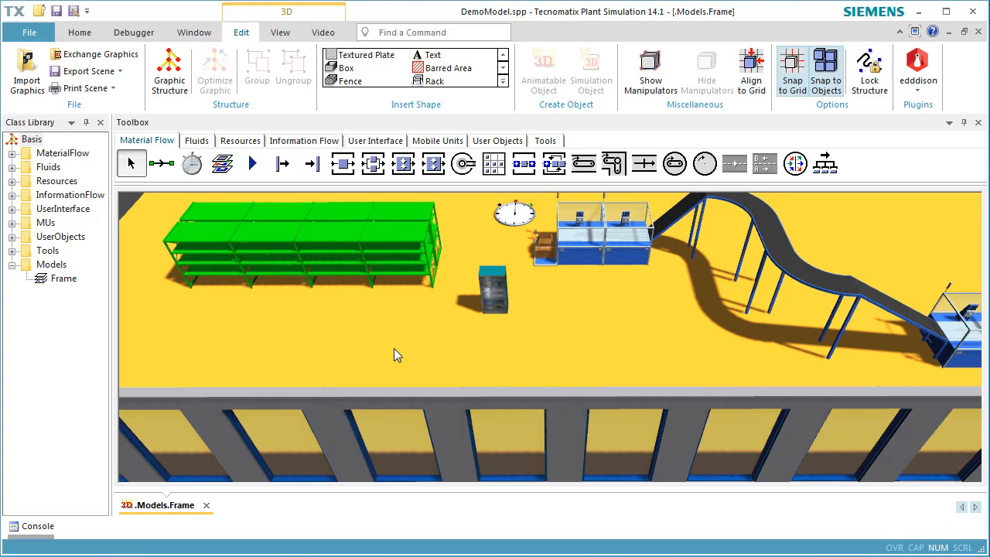
pyautogui.rightClick(592, 310)
pyautogui.moveTo(573, 306); pyautogui.dragTo(362, 460, button='right')
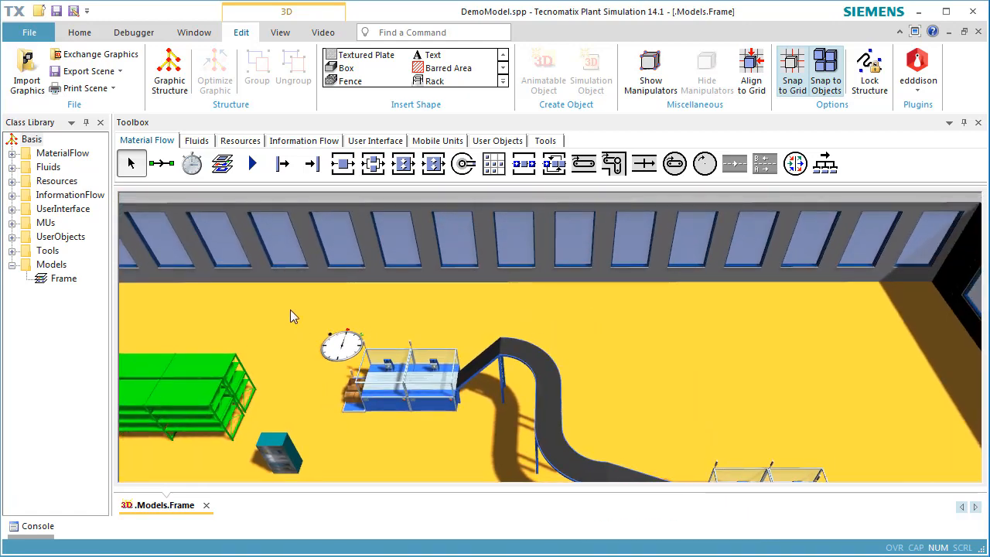
# Step: Create a rack with 1.5 m bays, height 1, depth 0.8, 3 bays, 4 boards, near the back wall
pyautogui.click(431, 82)
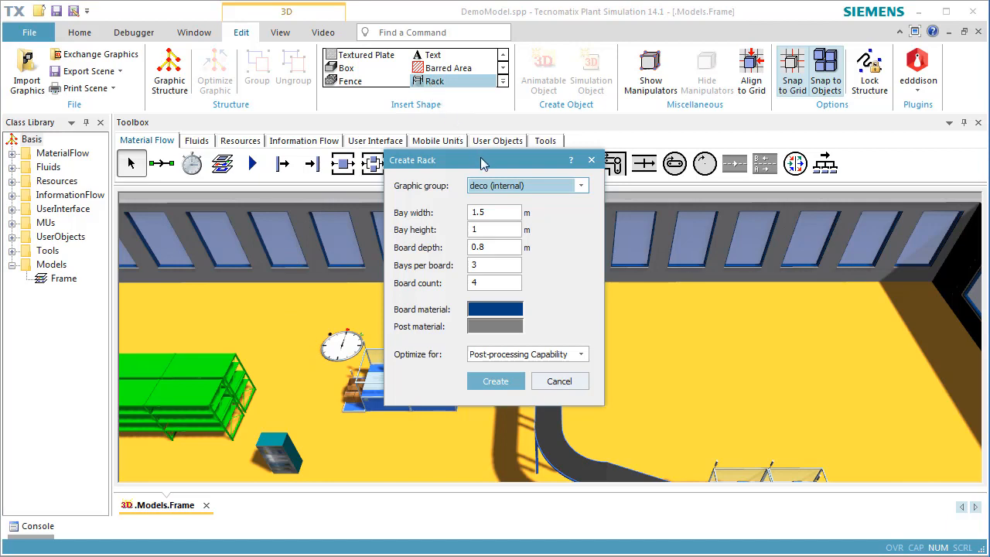
pyautogui.moveTo(484, 163); pyautogui.dragTo(379, 147)
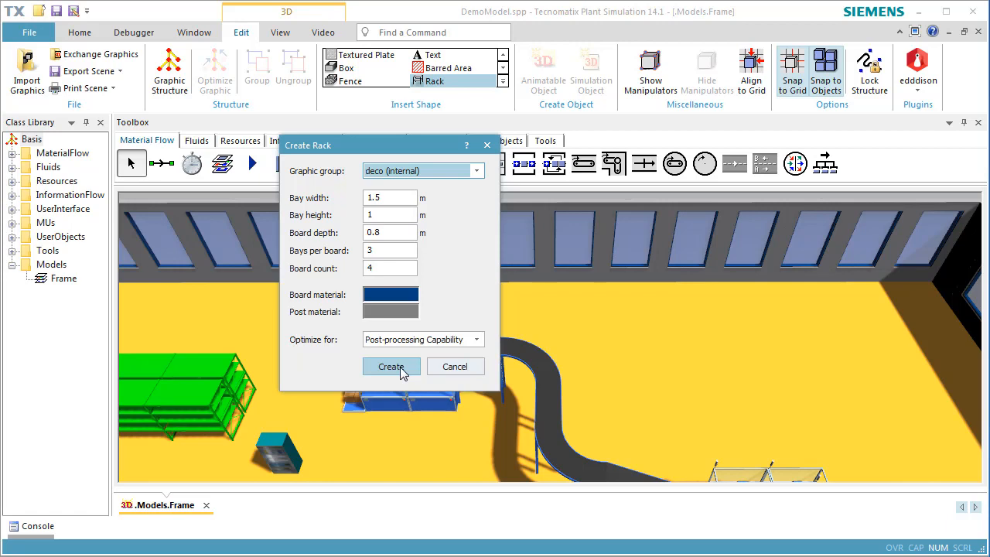
pyautogui.click(401, 368)
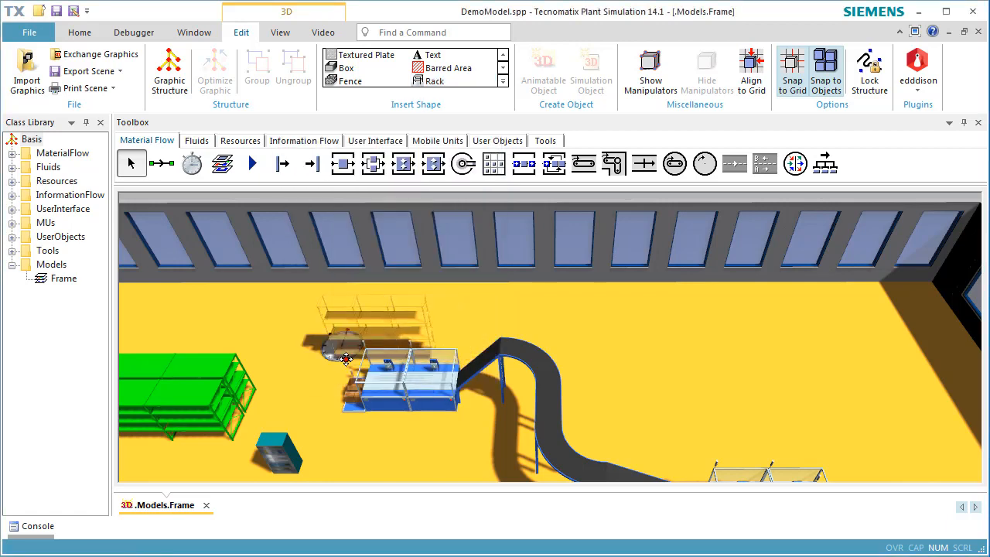
pyautogui.click(201, 341)
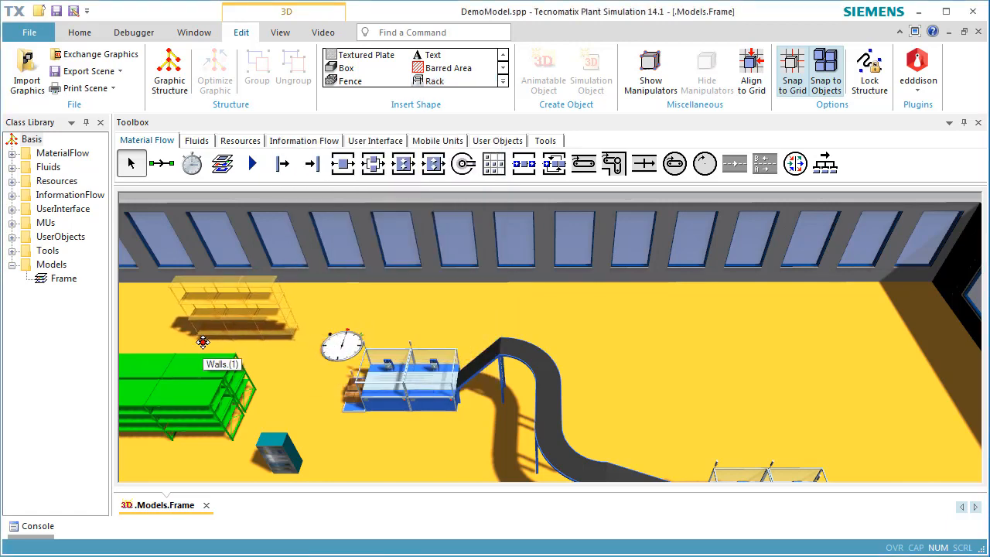
pyautogui.click(279, 387)
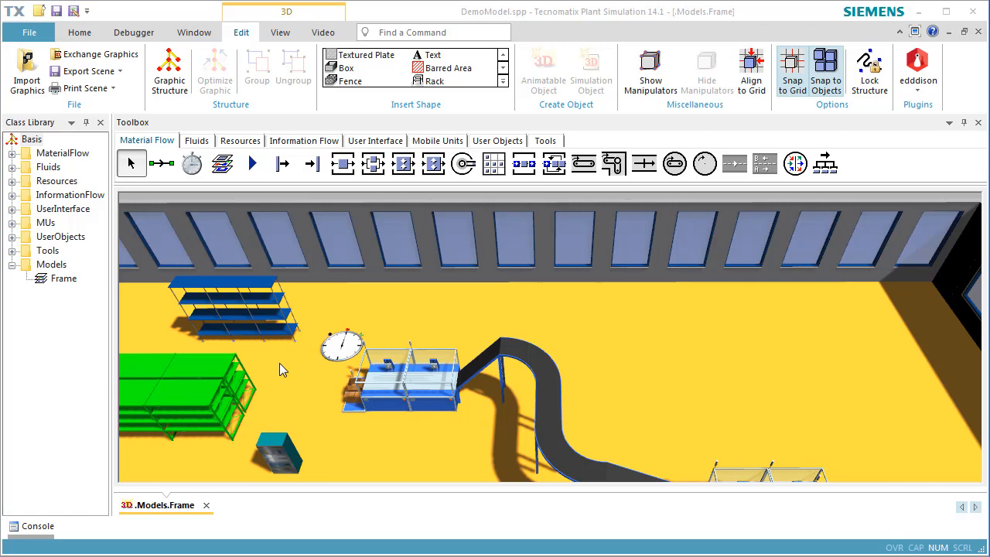
pyautogui.moveTo(346, 437); pyautogui.dragTo(351, 306)
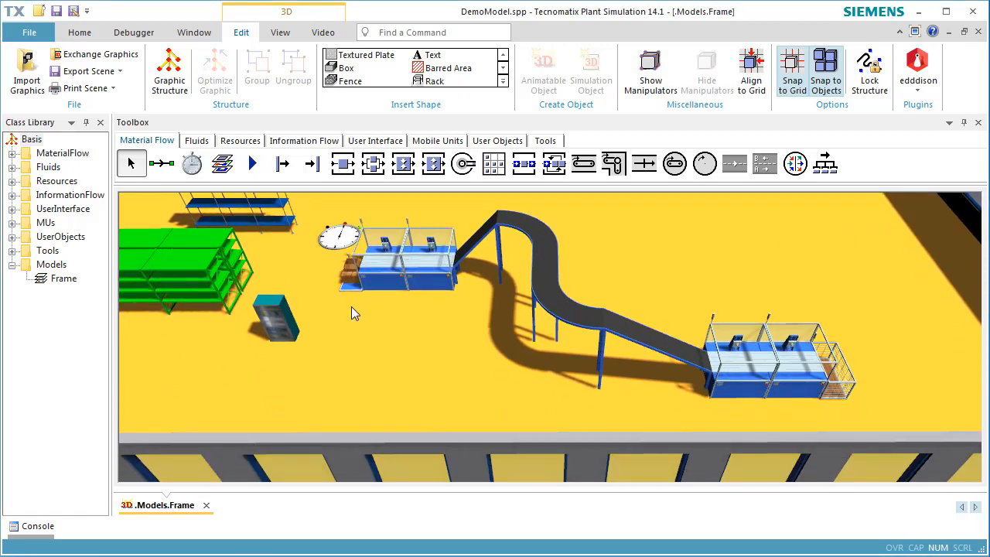
# Step: Create a 3 × 3 m hatched rectangular barred area and place it near the cabinet
pyautogui.click(451, 69)
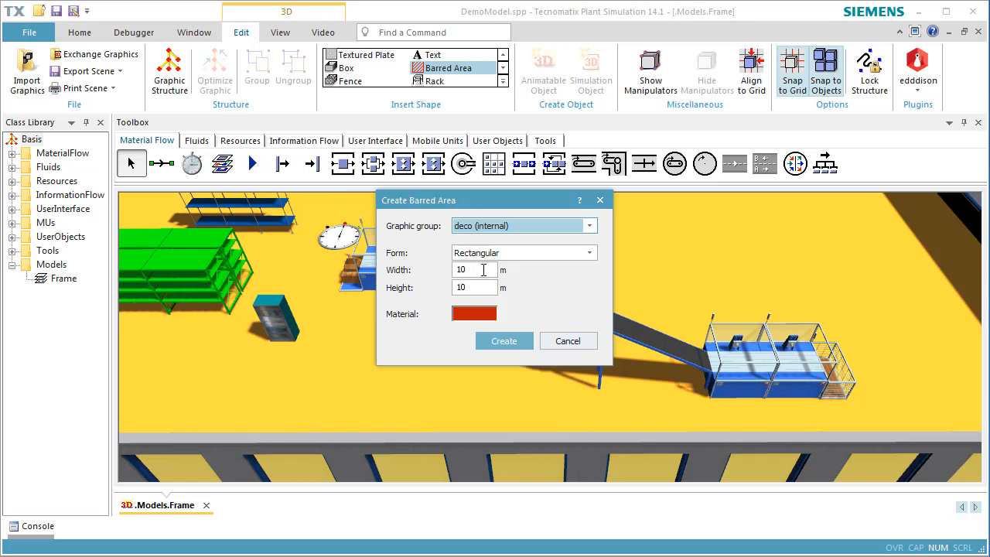
pyautogui.doubleClick(481, 269)
pyautogui.write('3')
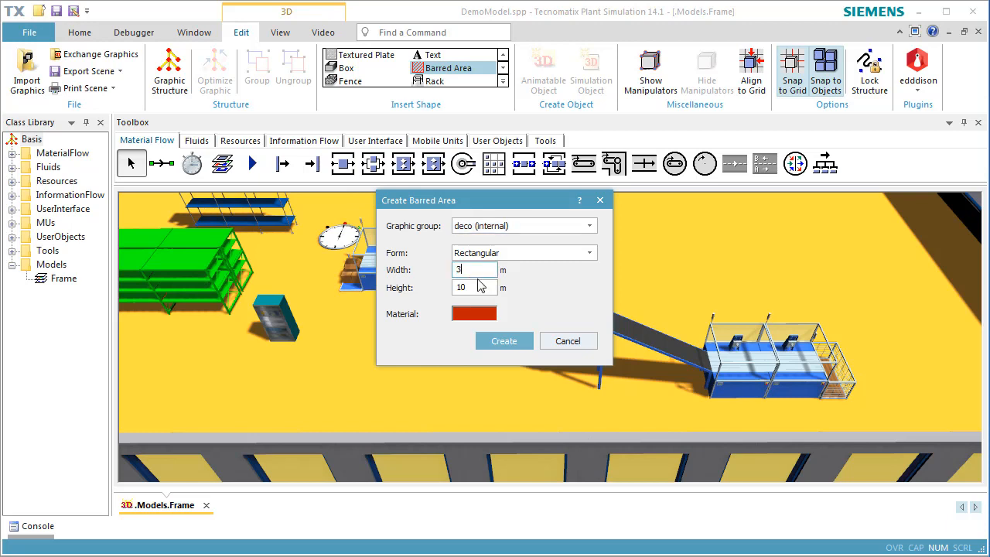
pyautogui.doubleClick(478, 287)
pyautogui.write('3')
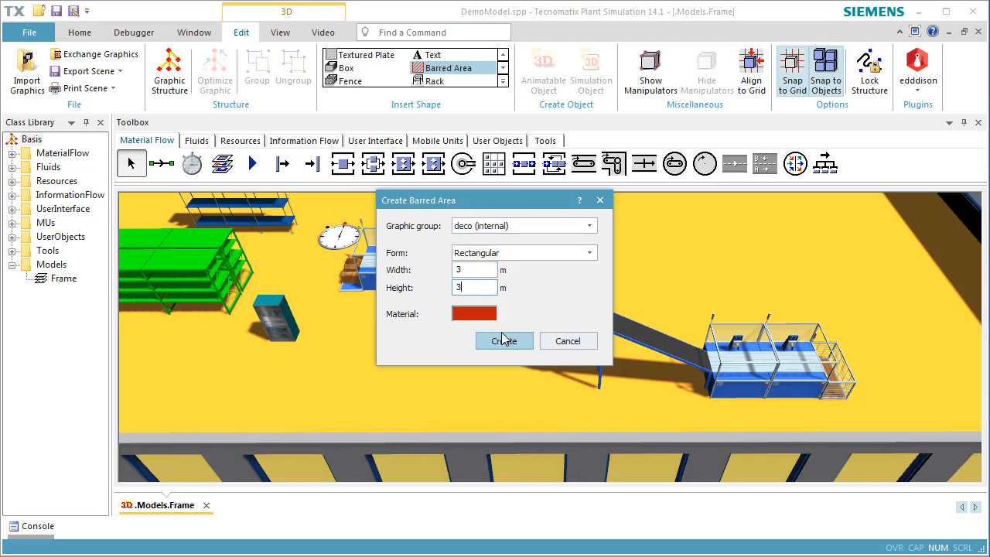
pyautogui.click(546, 255)
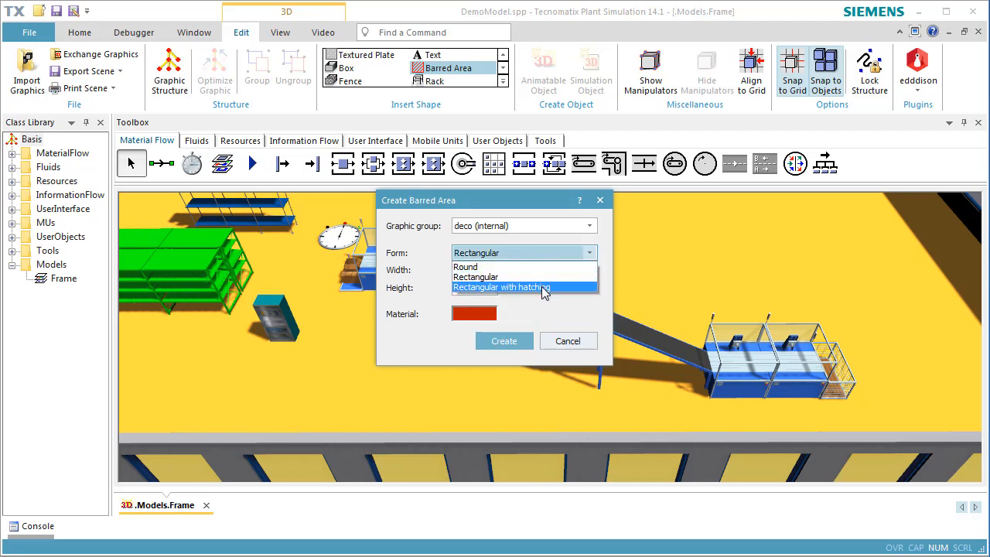
pyautogui.click(545, 287)
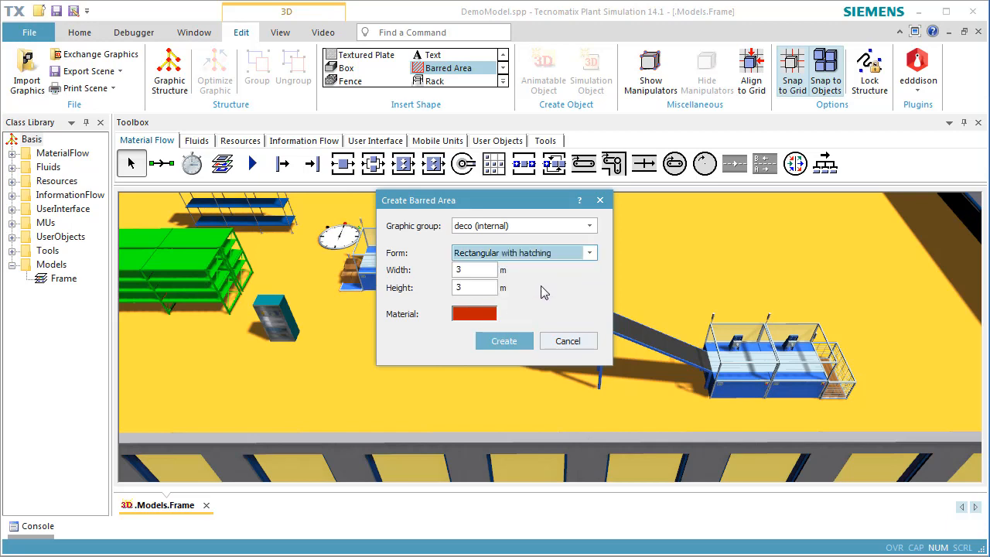
pyautogui.click(507, 341)
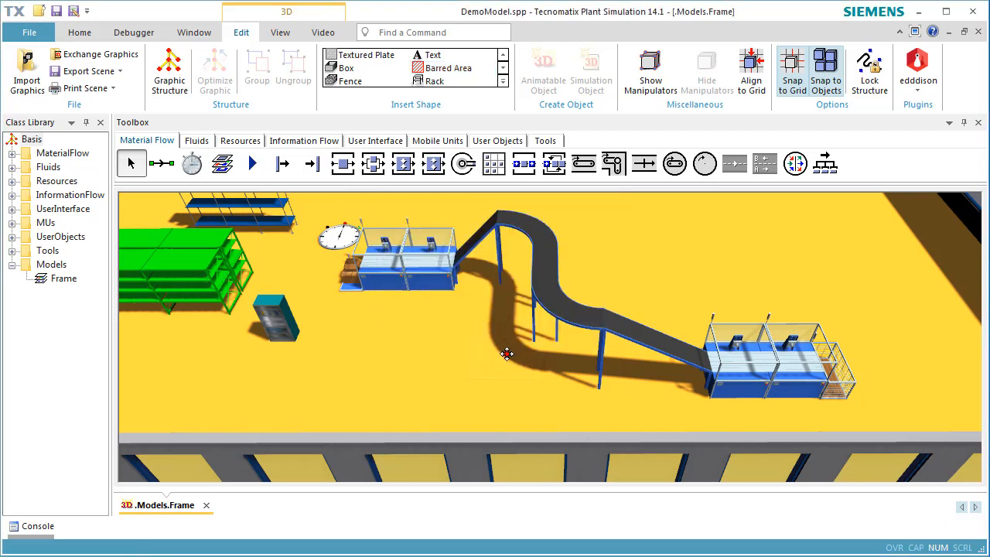
pyautogui.click(354, 370)
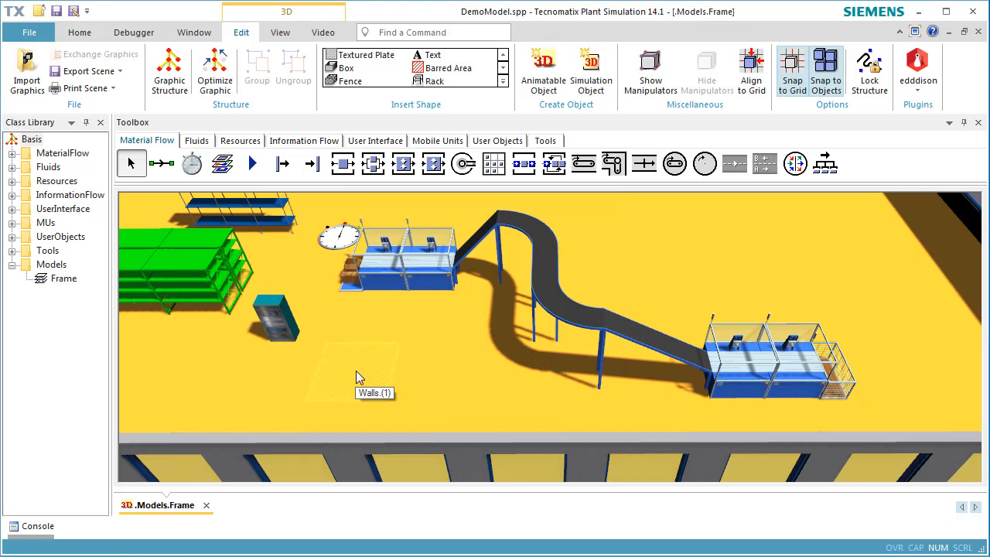
pyautogui.click(425, 372)
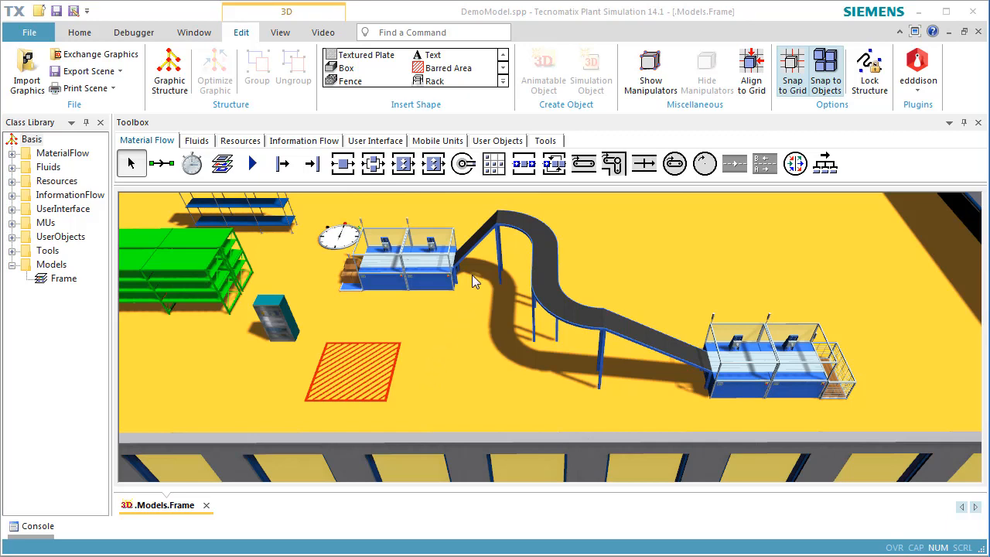
pyautogui.click(502, 81)
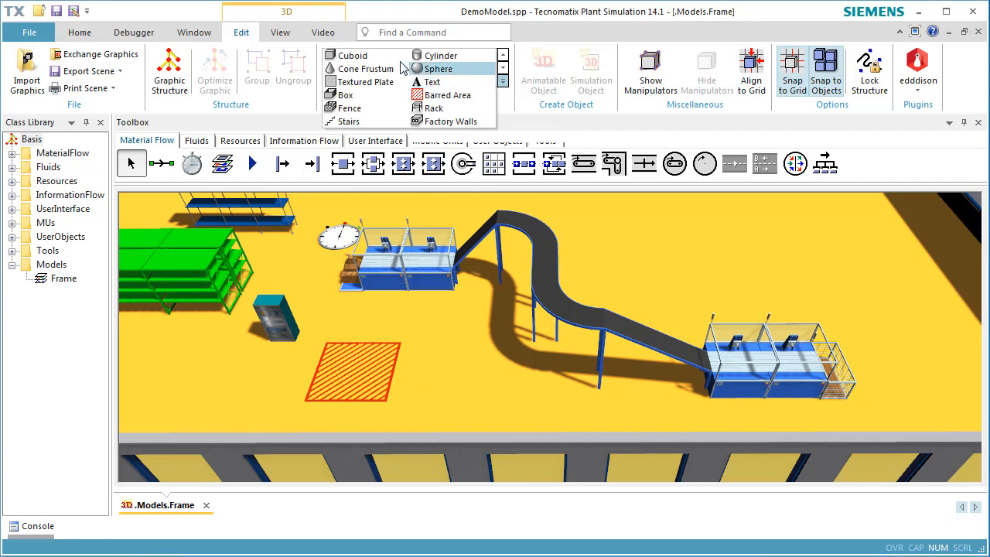
# Step: Create a 20 m wide, 7 m deep cuboid and bring the back wall into view
pyautogui.click(356, 56)
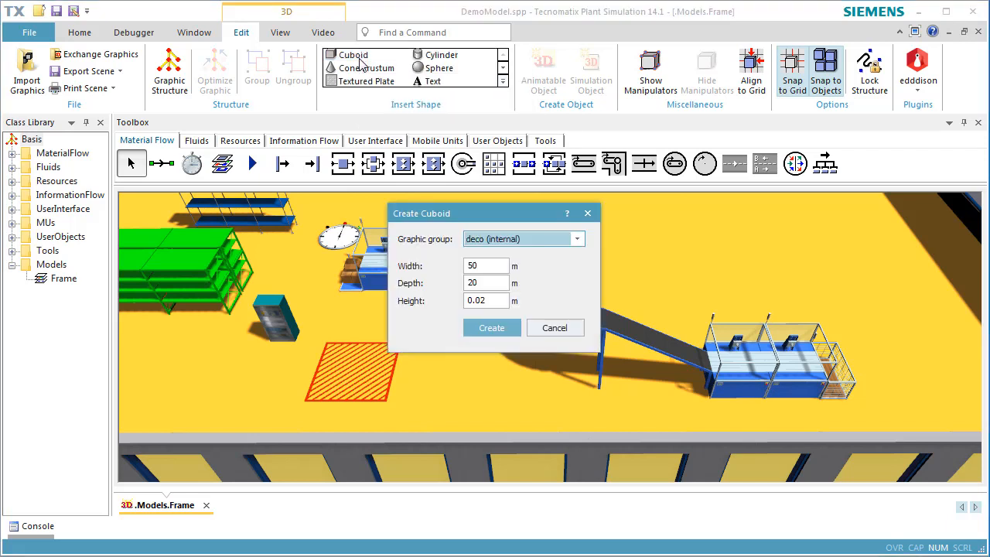
pyautogui.doubleClick(499, 265)
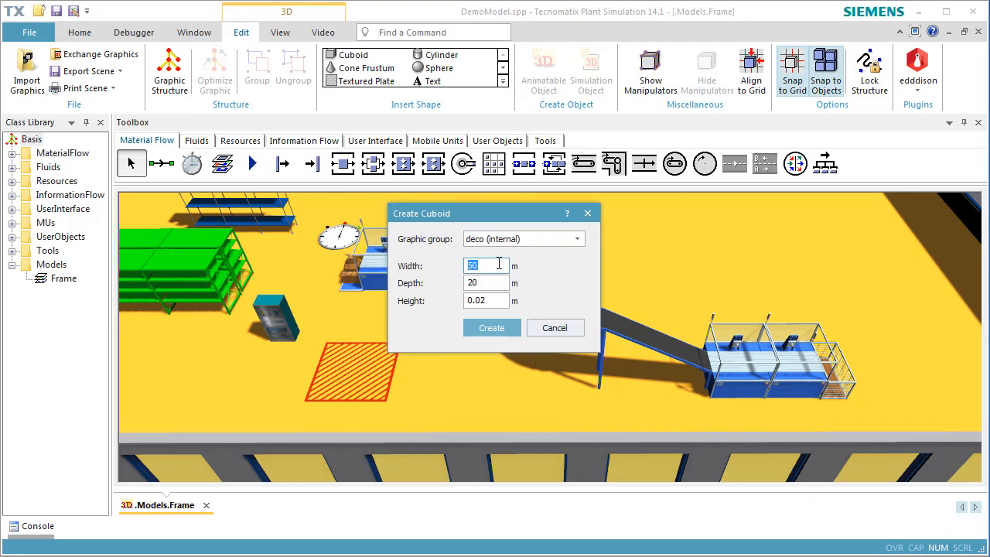
pyautogui.write('20')
pyautogui.doubleClick(504, 283)
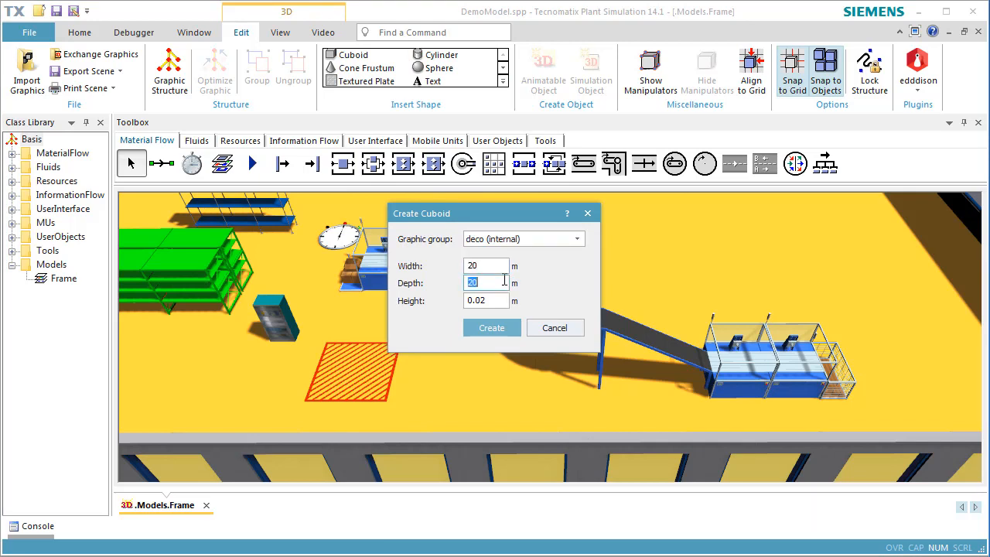
pyautogui.write('7')
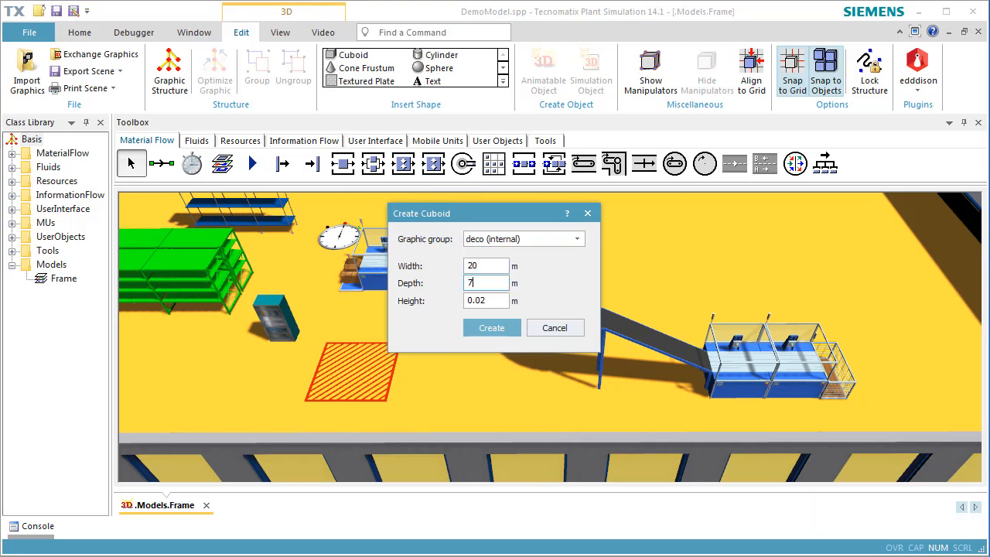
pyautogui.click(491, 328)
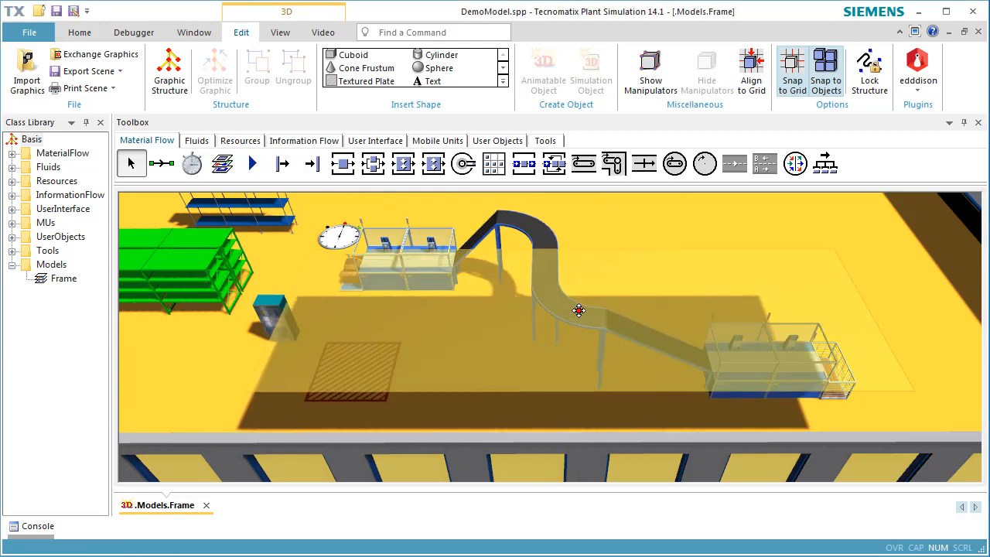
pyautogui.scroll(-3, 736, 239)
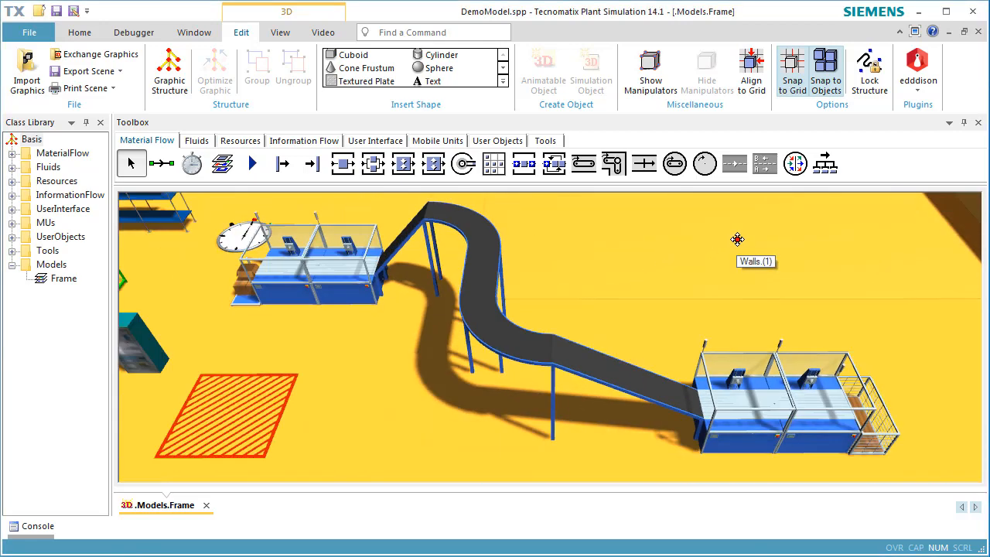
pyautogui.moveTo(768, 230); pyautogui.dragTo(707, 339, button='right')
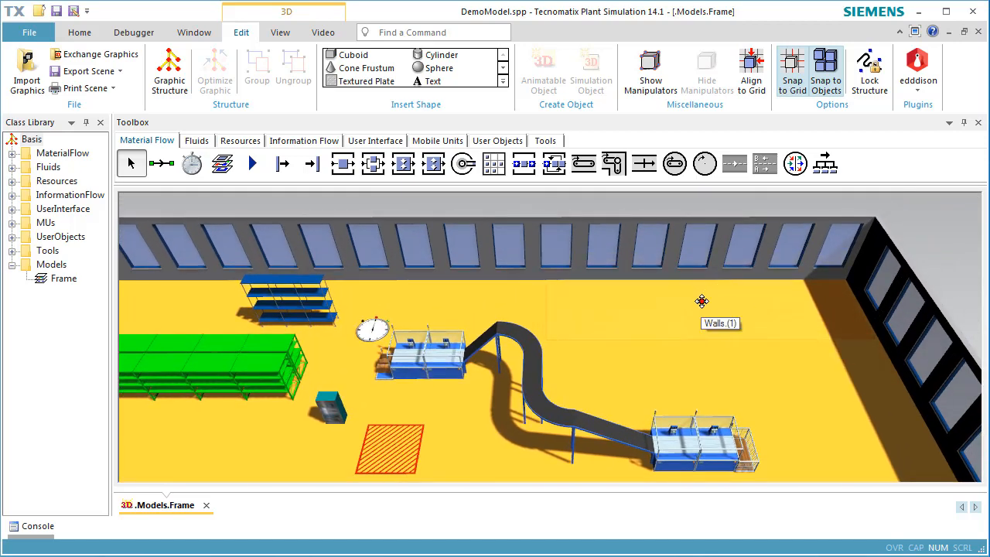
# Step: Place the cuboid at the back right of the hall and raise its Z position to 4 m
pyautogui.click(702, 305)
pyautogui.rightClick(703, 305)
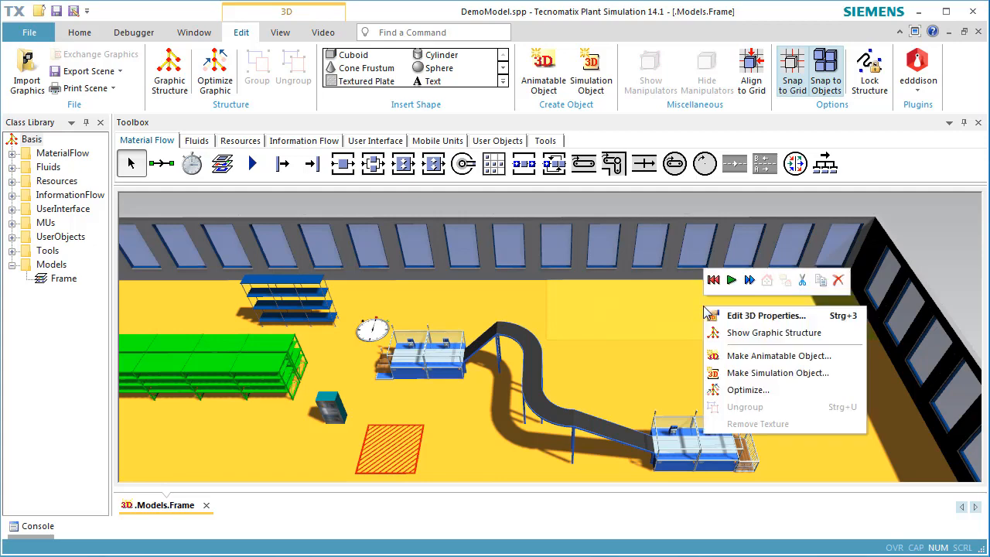
pyautogui.click(715, 320)
pyautogui.click(618, 298)
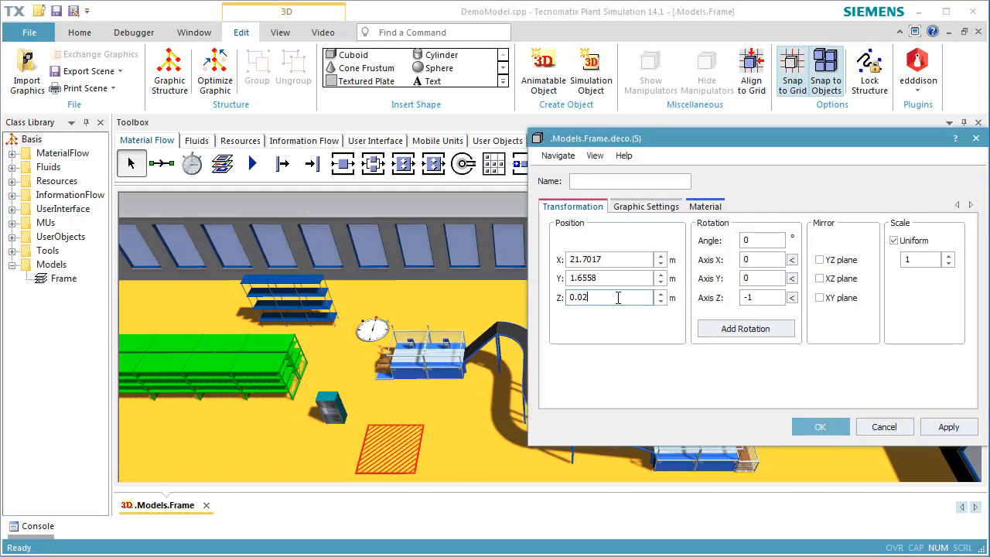
pyautogui.doubleClick(618, 298)
pyautogui.write('4')
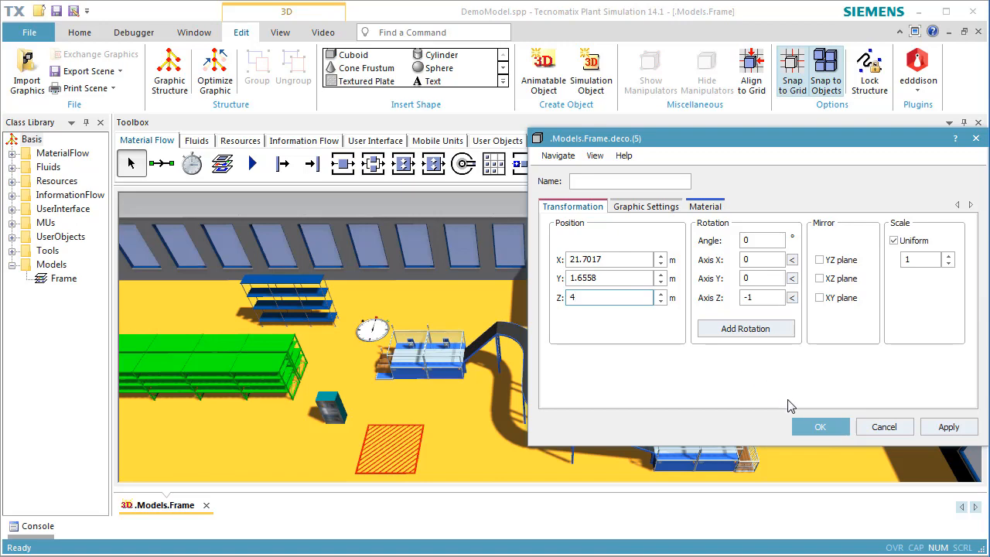
pyautogui.click(814, 428)
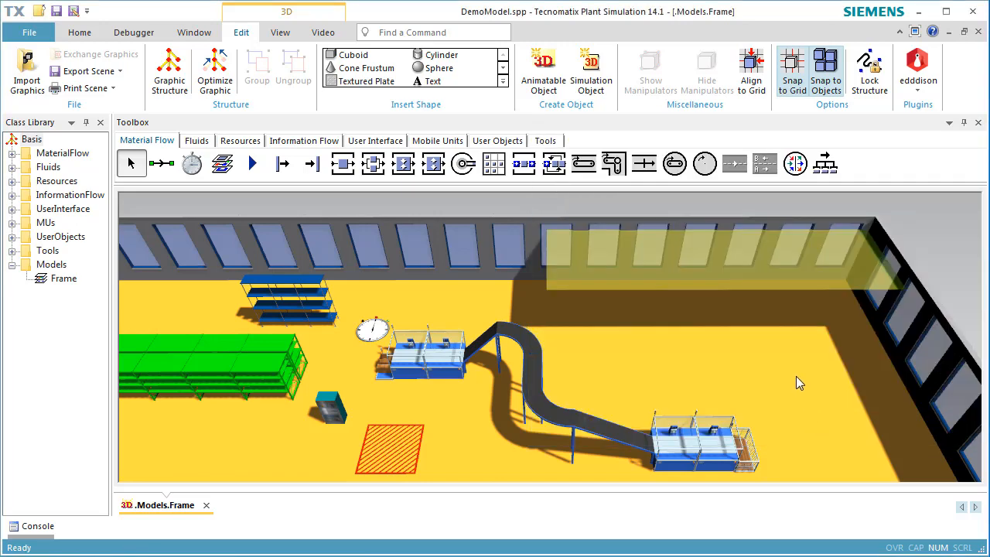
pyautogui.click(796, 376)
pyautogui.moveTo(795, 375); pyautogui.dragTo(803, 352, button='middle')
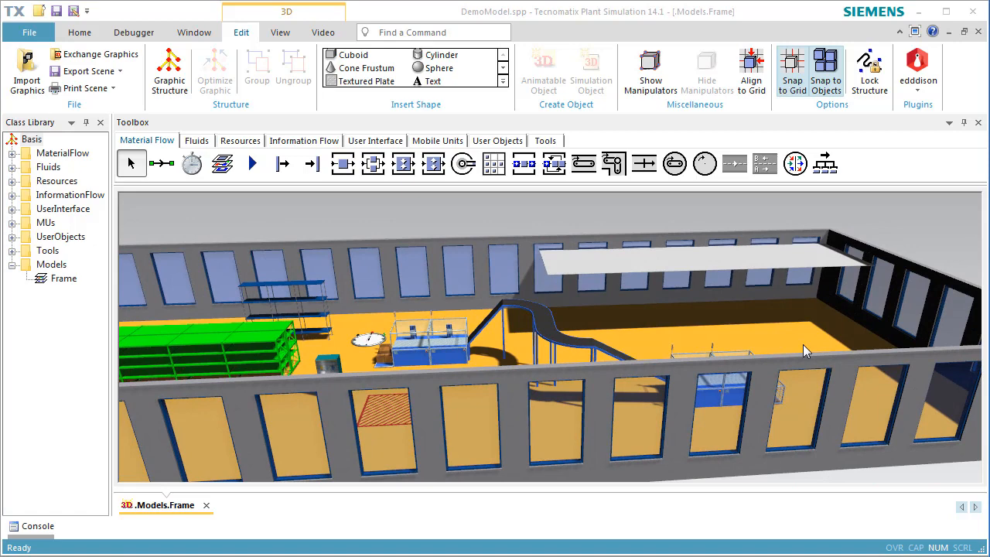
# Step: Give the raised plate an active material with a brown diffuse colour
pyautogui.click(768, 260)
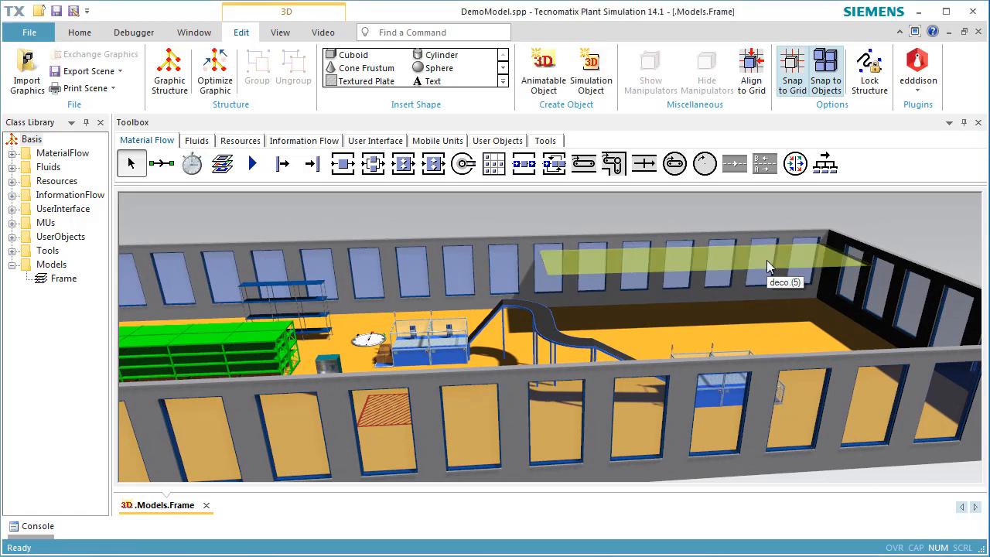
pyautogui.rightClick(766, 263)
pyautogui.click(774, 272)
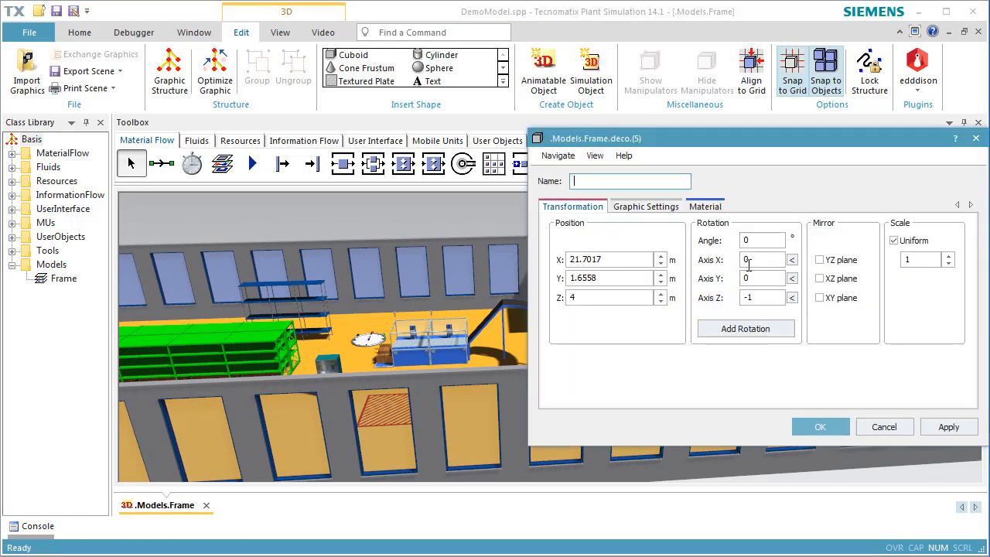
pyautogui.click(705, 209)
pyautogui.click(561, 223)
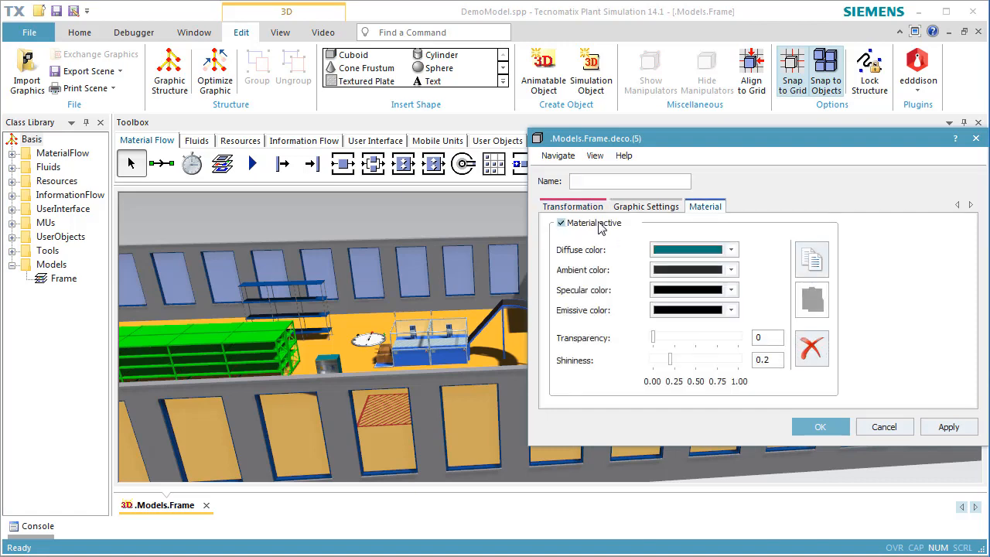
pyautogui.click(733, 255)
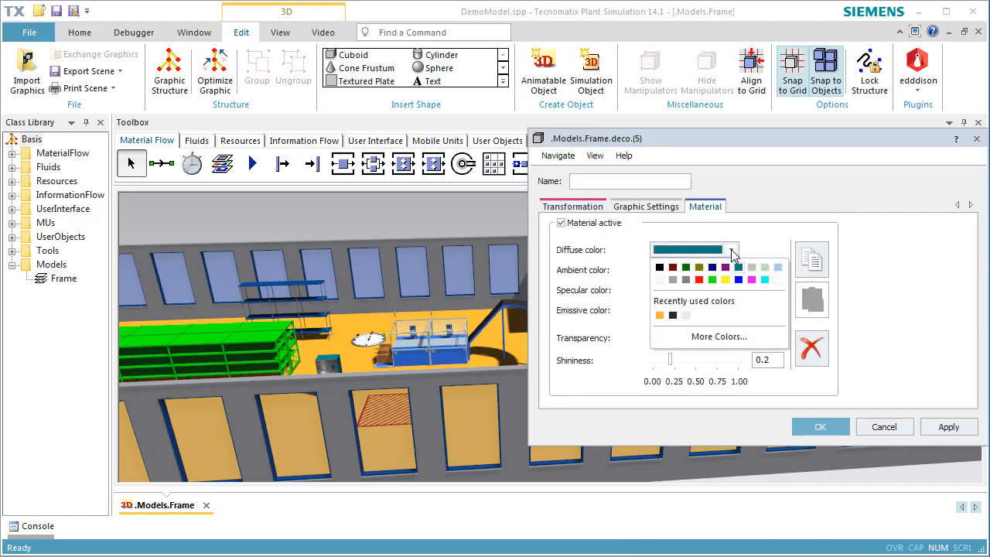
pyautogui.click(705, 337)
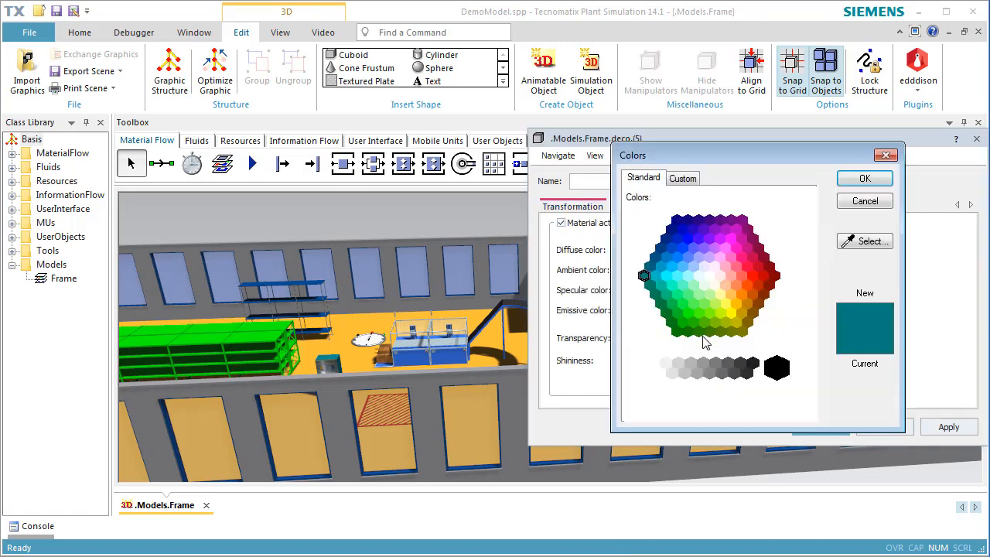
pyautogui.click(757, 304)
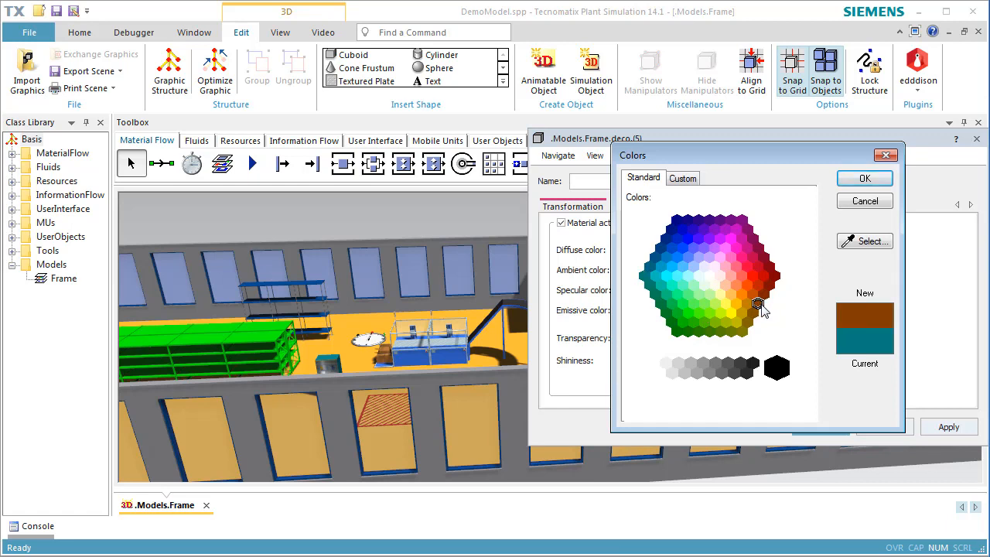
pyautogui.click(858, 180)
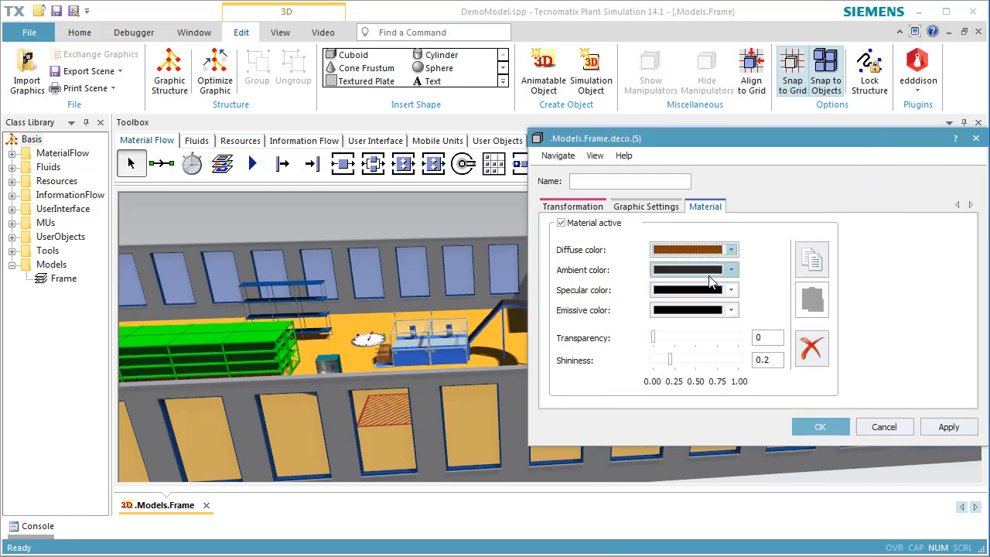
pyautogui.click(800, 427)
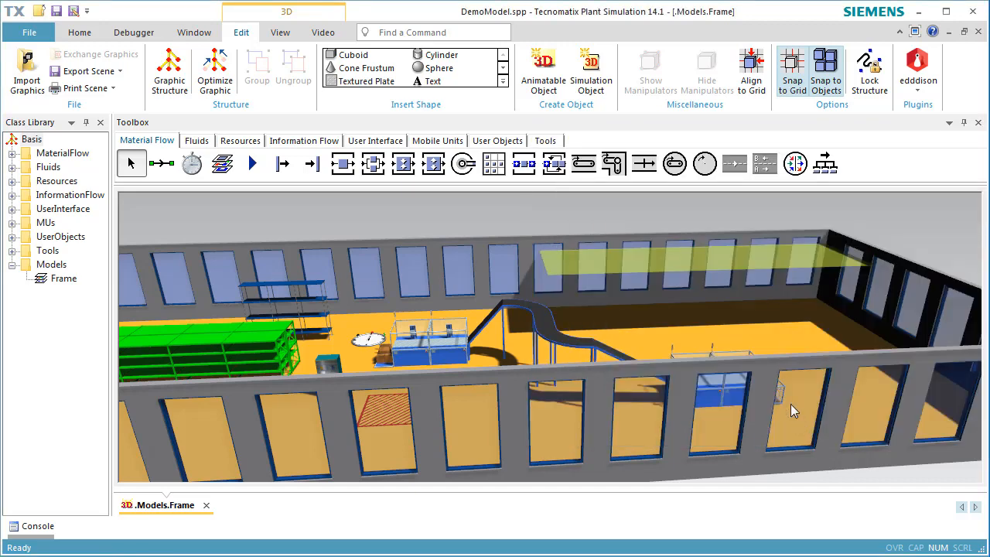
pyautogui.click(765, 340)
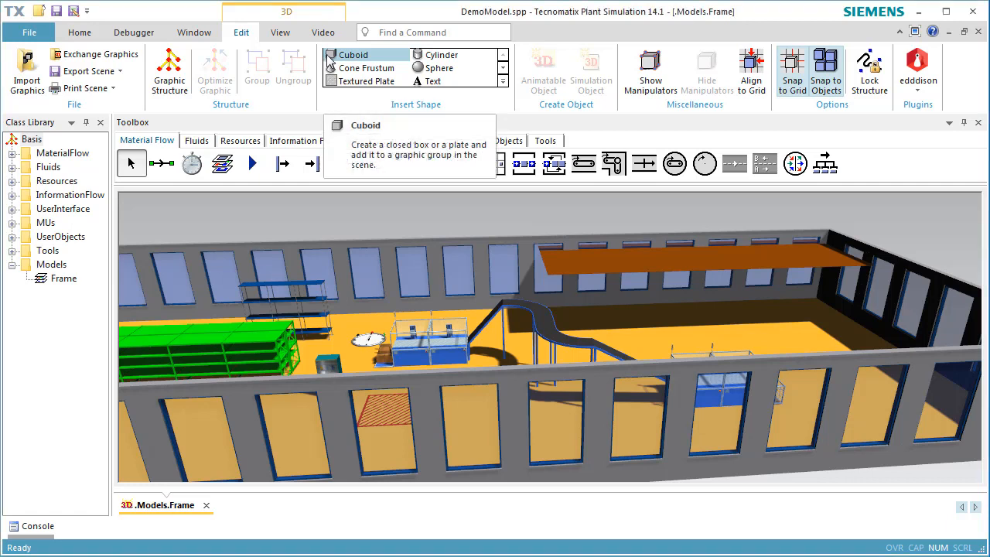
# Step: Create a 1 × 1 × 1 m cube and drop it on the floor near the platform corner
pyautogui.click(330, 58)
pyautogui.click(481, 265)
pyautogui.doubleClick(481, 265)
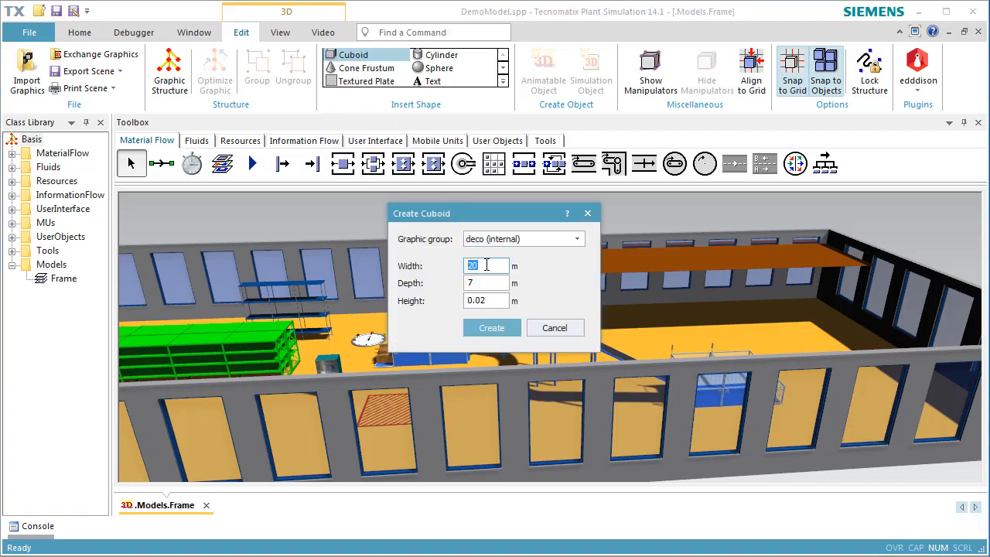
pyautogui.write('1')
pyautogui.doubleClick(470, 283)
pyautogui.write('1')
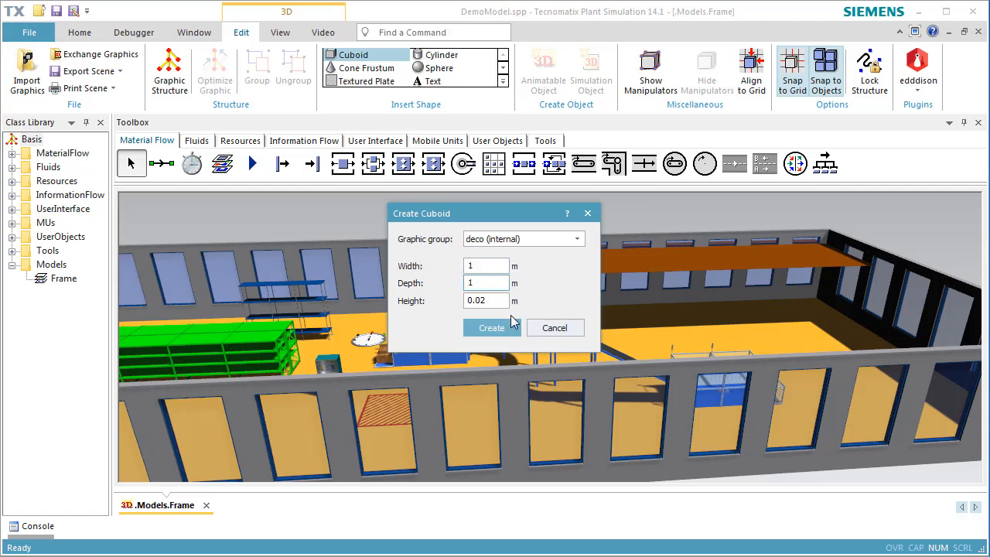
pyautogui.doubleClick(497, 301)
pyautogui.write('1')
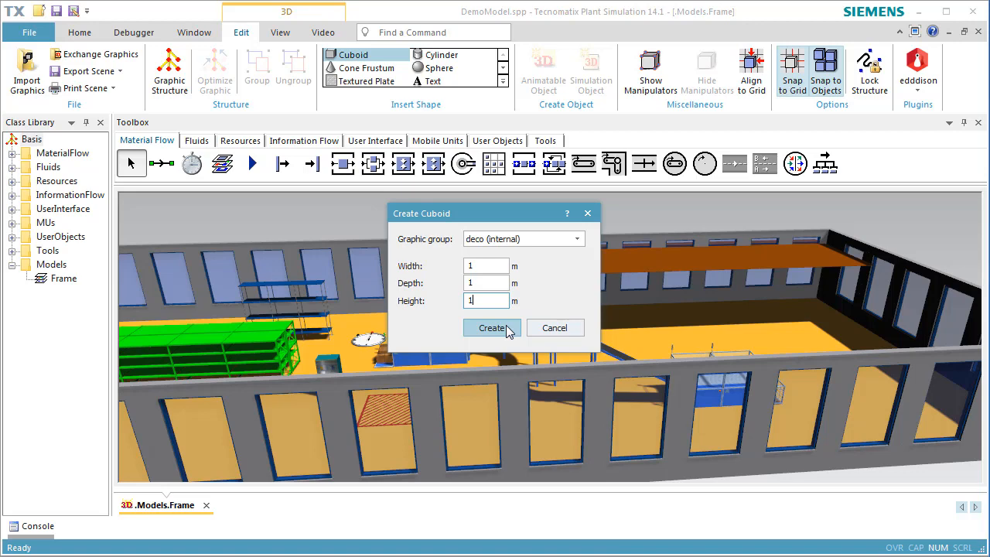
pyautogui.click(491, 328)
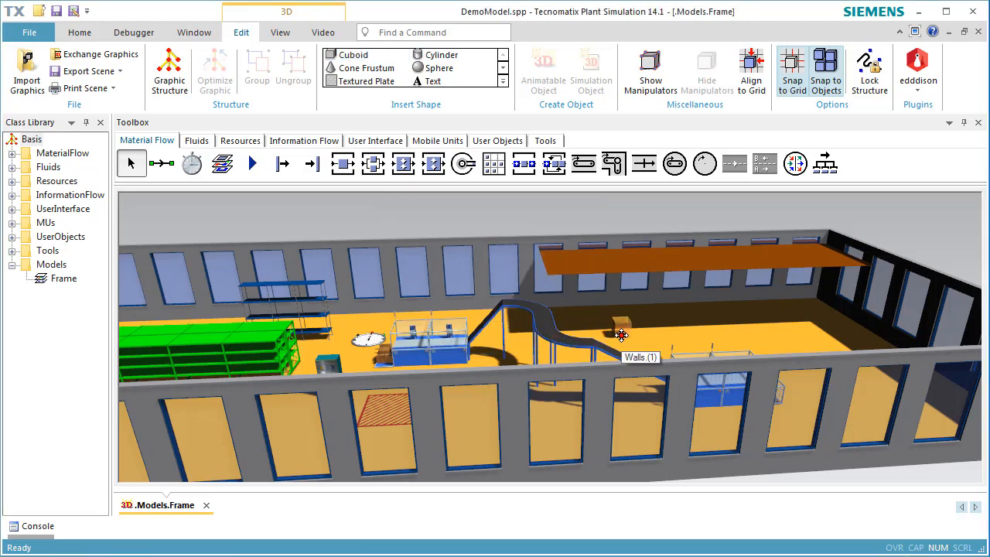
pyautogui.moveTo(621, 335); pyautogui.dragTo(621, 393, button='middle')
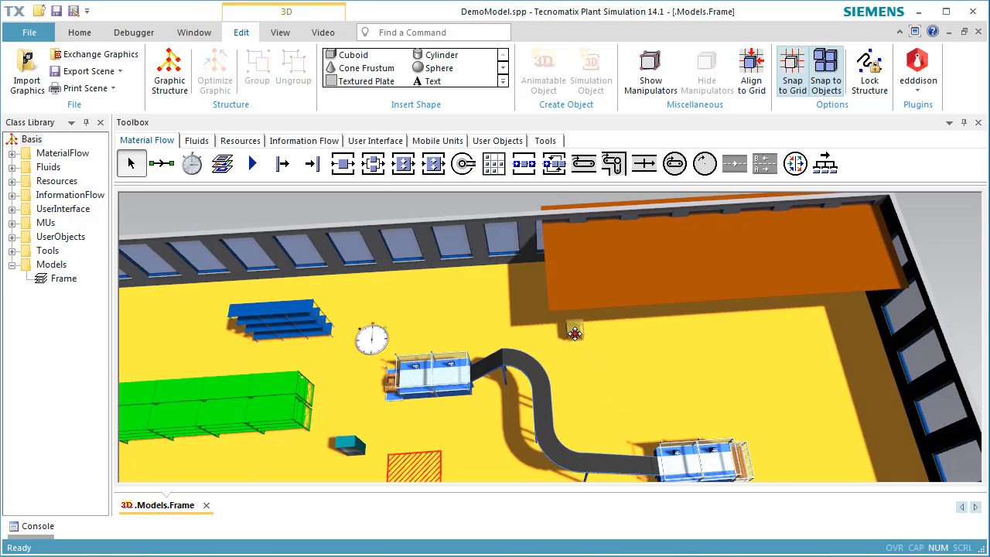
pyautogui.click(567, 324)
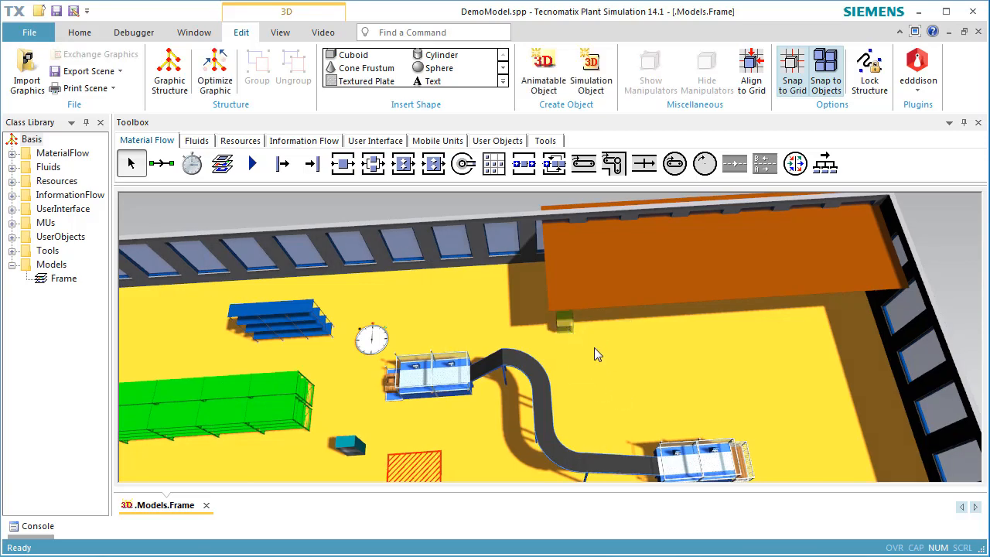
# Step: Scale the cube non-uniformly to X 0.1, Y 0.1 and Z 4
pyautogui.click(565, 326)
pyautogui.rightClick(569, 331)
pyautogui.click(573, 336)
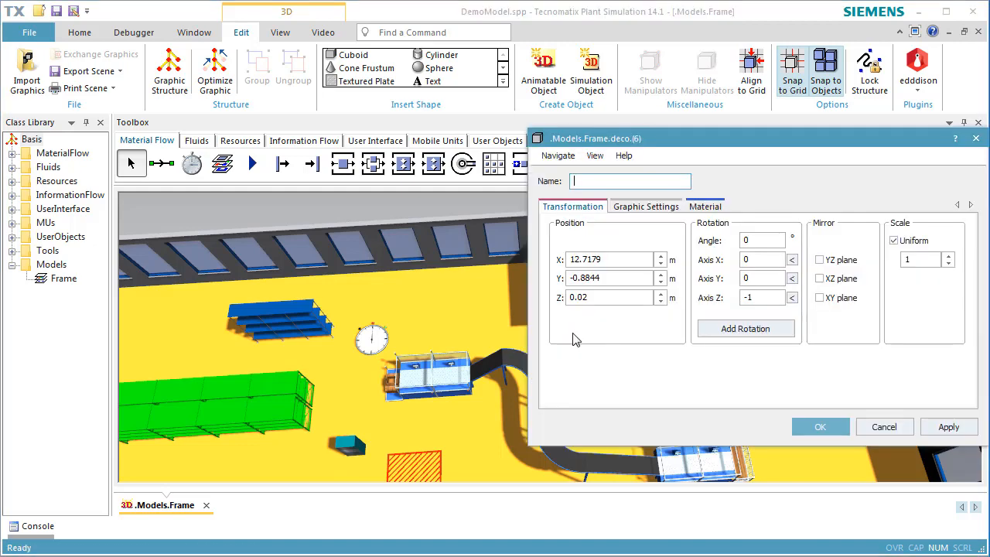
pyautogui.click(905, 242)
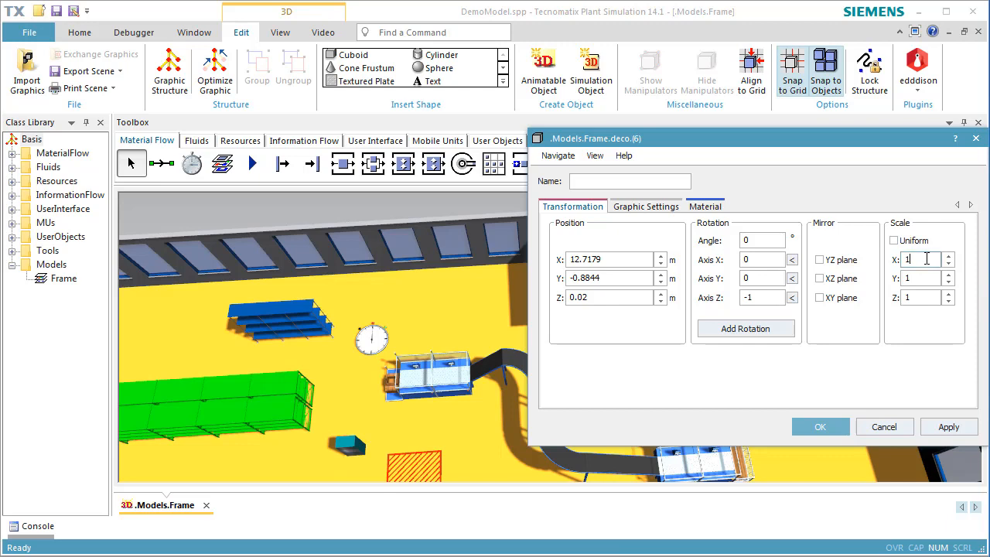
pyautogui.doubleClick(927, 259)
pyautogui.write('0.1')
pyautogui.doubleClick(931, 276)
pyautogui.write('0.1')
pyautogui.doubleClick(928, 296)
pyautogui.write('4')
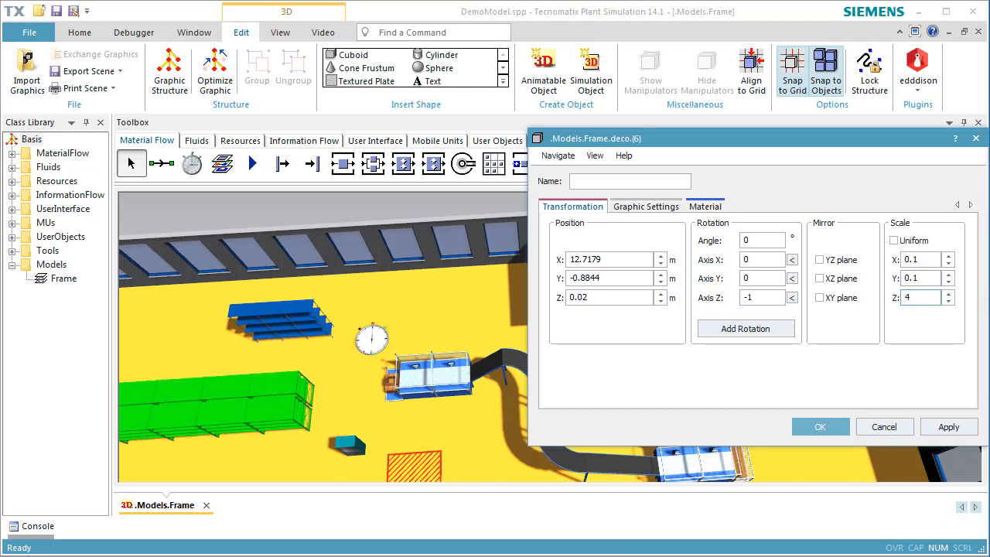
pyautogui.click(820, 427)
# Step: Move the thin pole under the edge of the raised platform
pyautogui.moveTo(598, 357); pyautogui.dragTo(705, 298, button='middle')
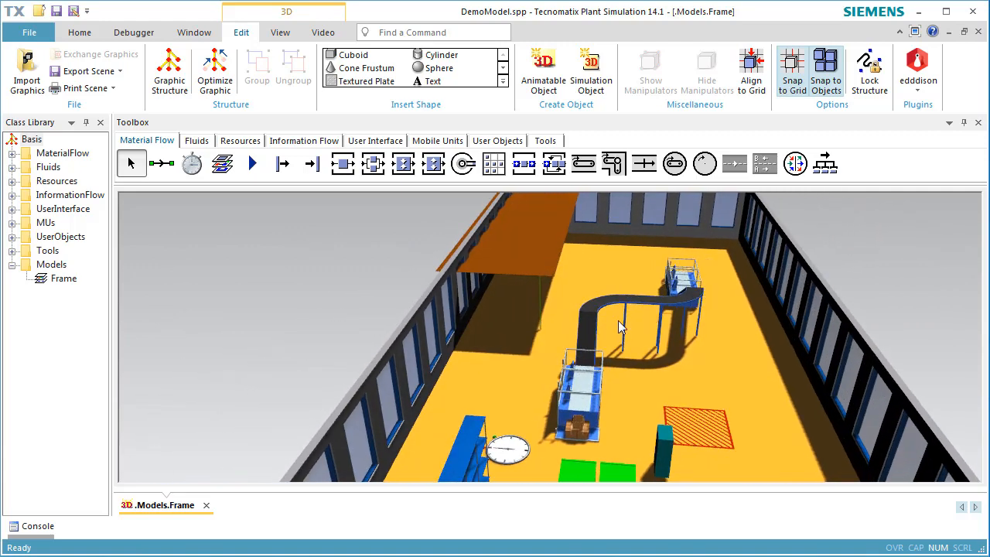
pyautogui.scroll(4, 538, 302)
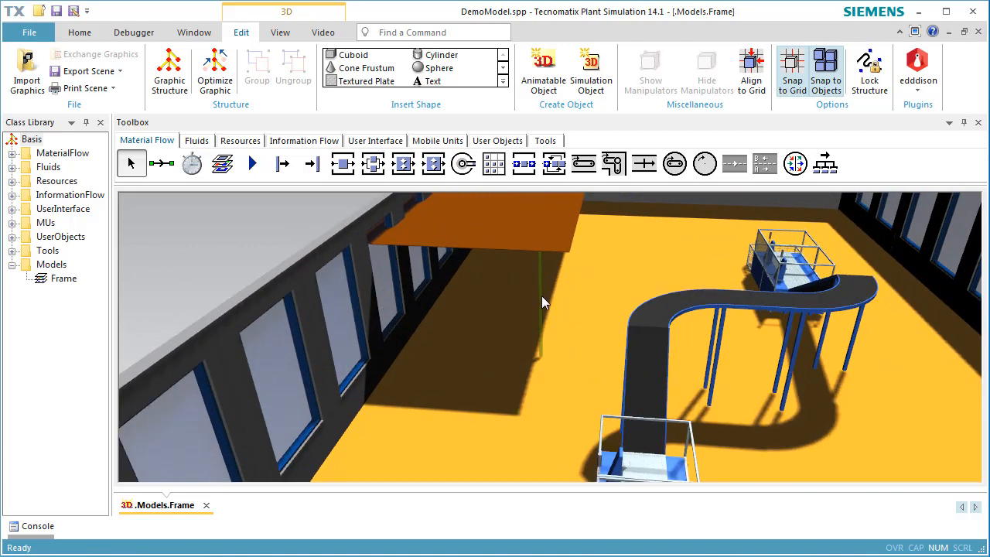
pyautogui.moveTo(541, 313); pyautogui.dragTo(568, 323)
pyautogui.click(611, 349)
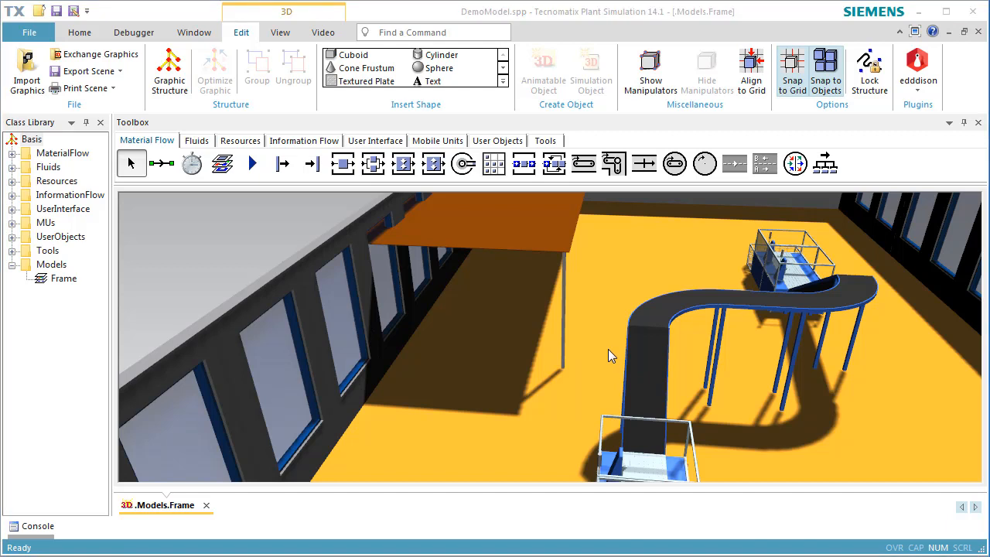
# Step: Create a staircase with a 4 m rise and 2 m tread width
pyautogui.click(503, 80)
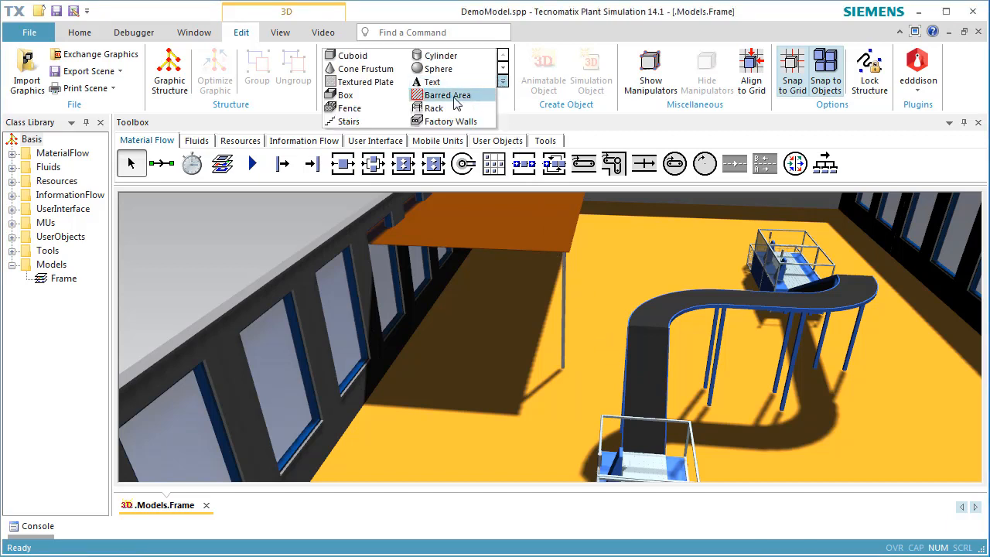
pyautogui.click(348, 123)
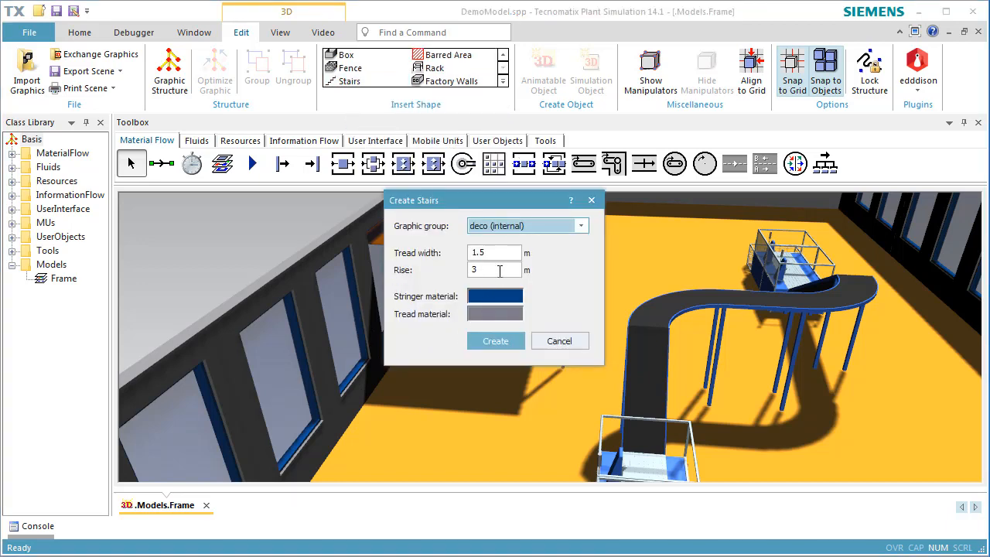
pyautogui.doubleClick(498, 270)
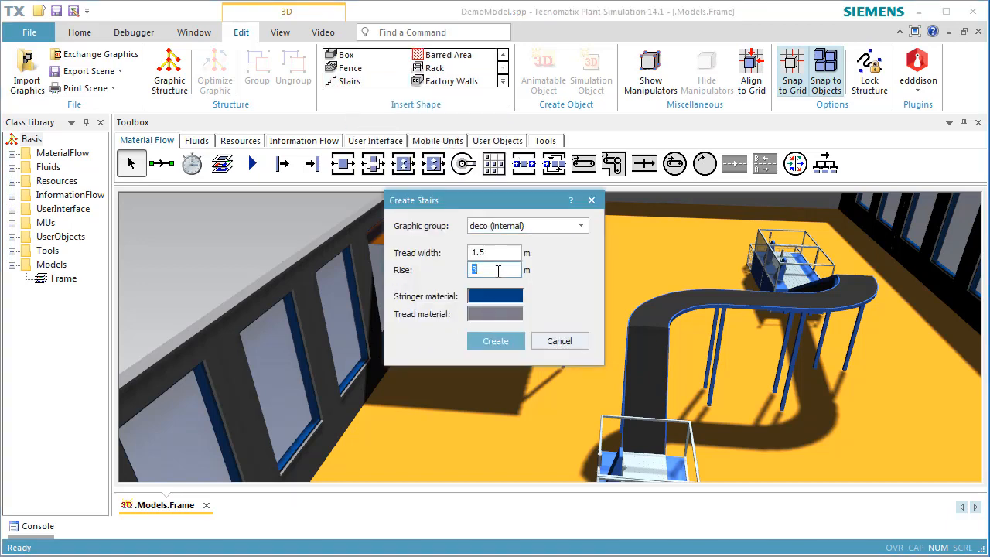
pyautogui.write('4')
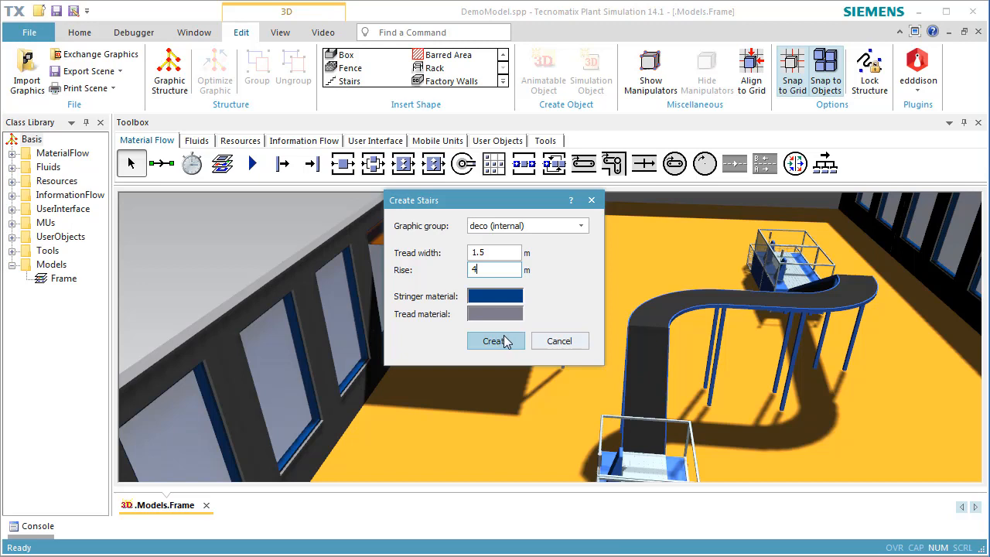
pyautogui.doubleClick(501, 252)
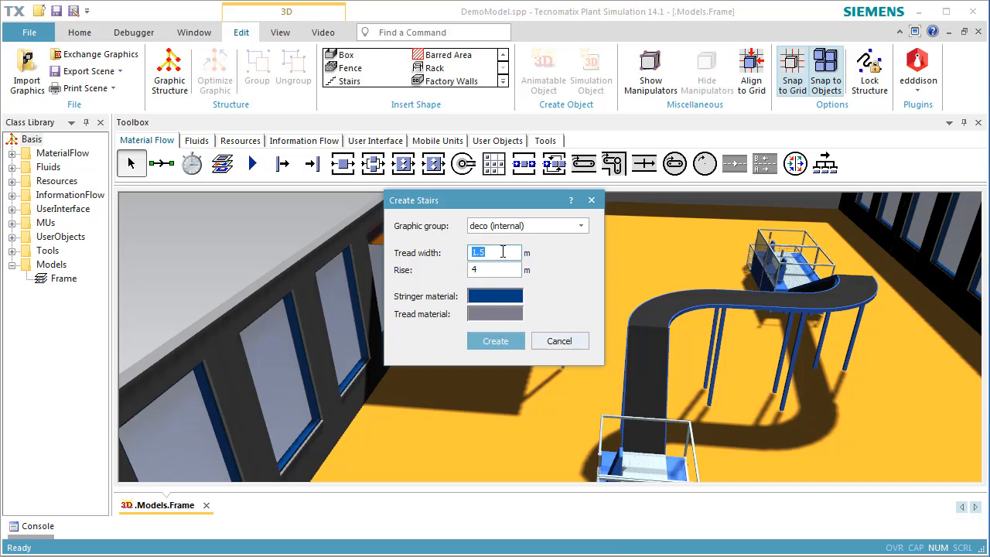
pyautogui.write('2')
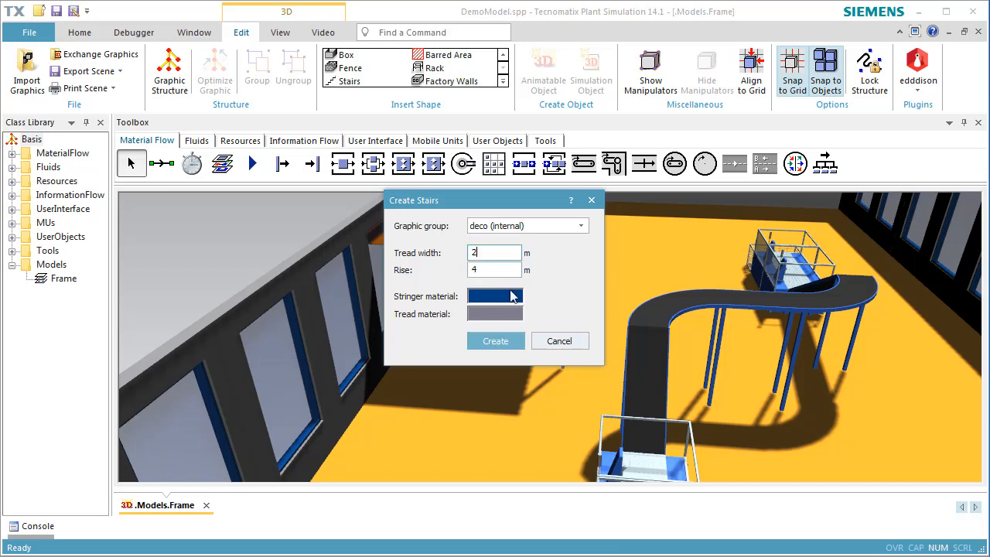
pyautogui.click(506, 339)
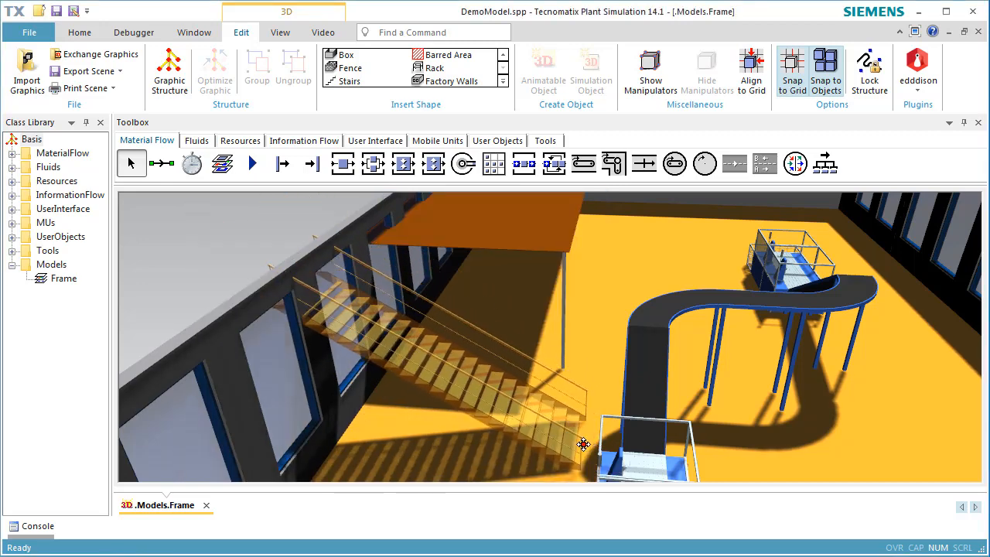
# Step: Place the staircase, rotate it 90°, and slide it up against the platform edge
pyautogui.click(583, 446)
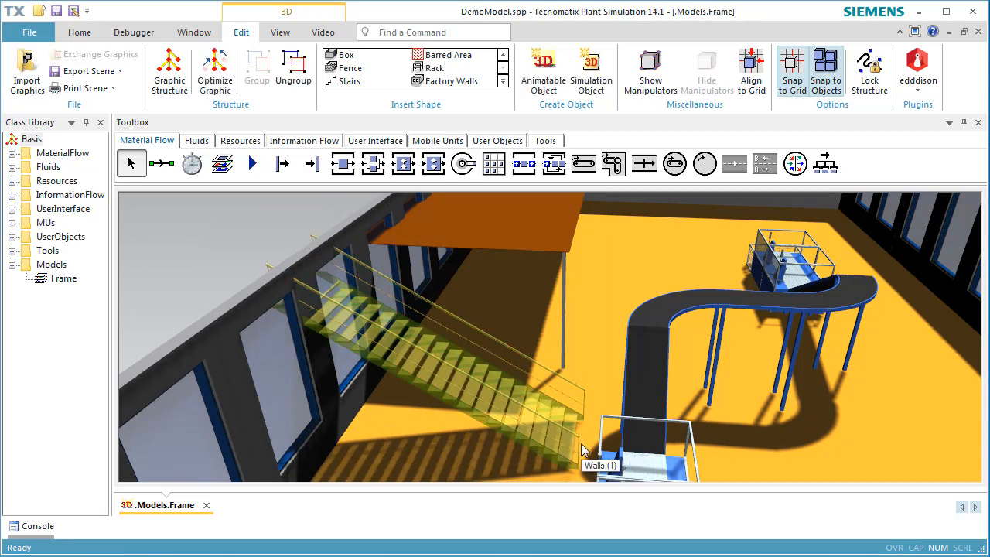
pyautogui.doubleClick(518, 423)
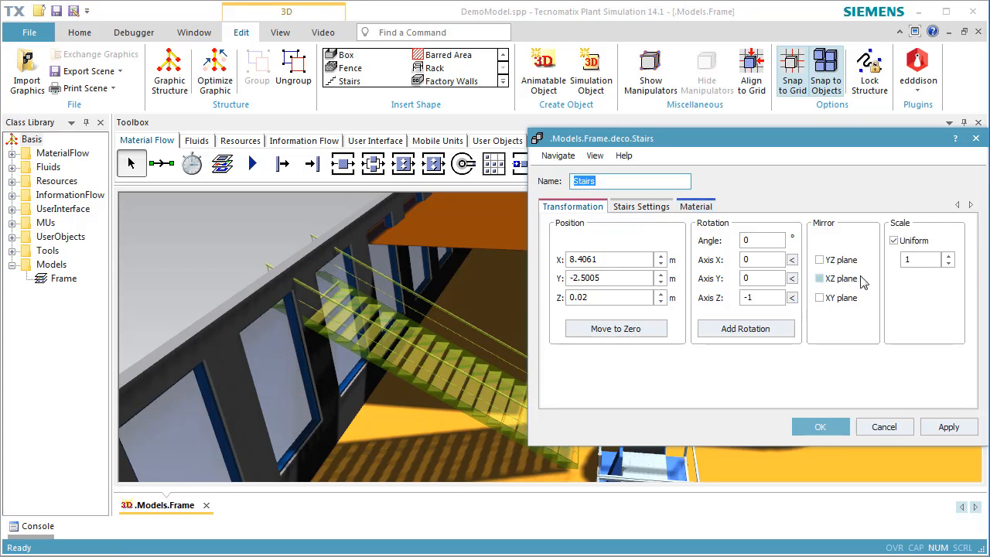
pyautogui.click(791, 299)
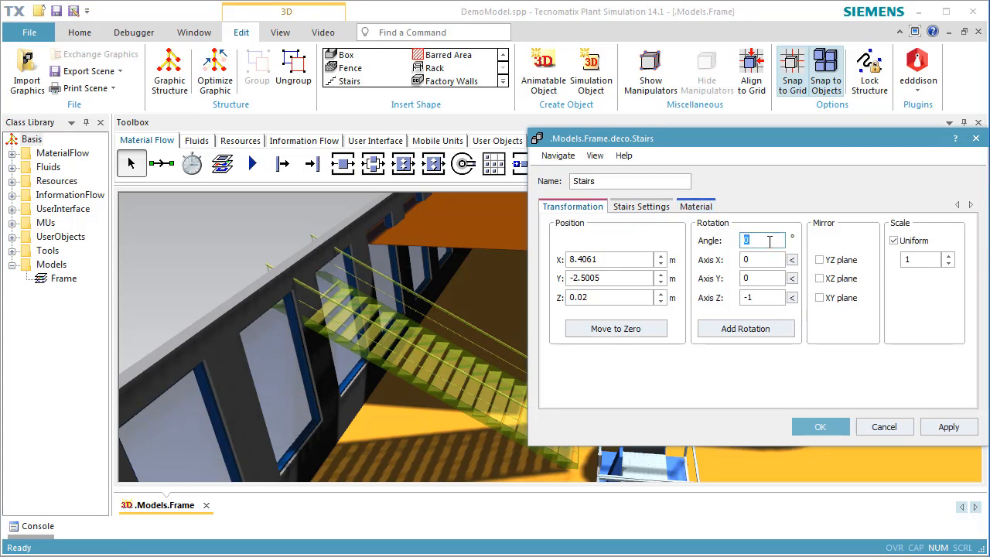
pyautogui.write('90')
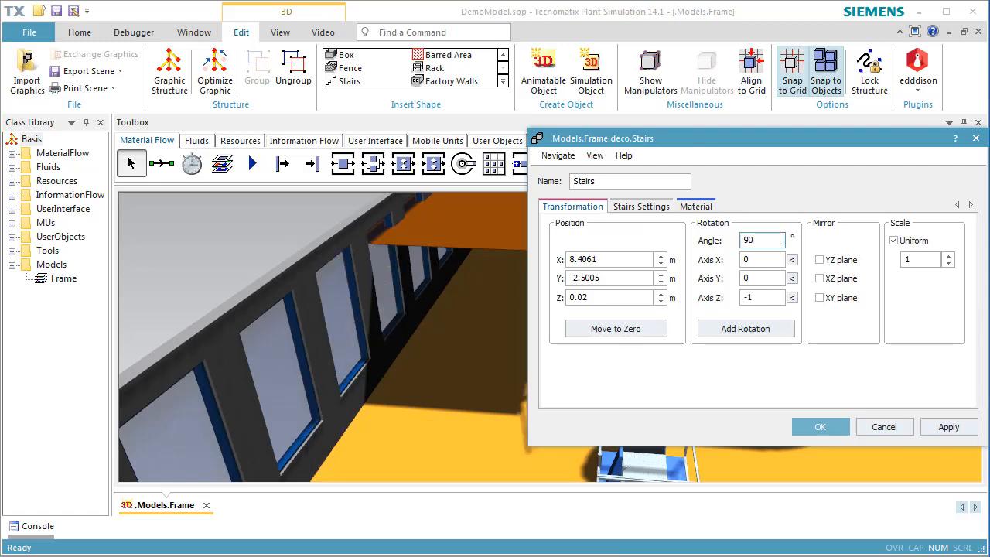
pyautogui.moveTo(832, 142); pyautogui.dragTo(989, 144)
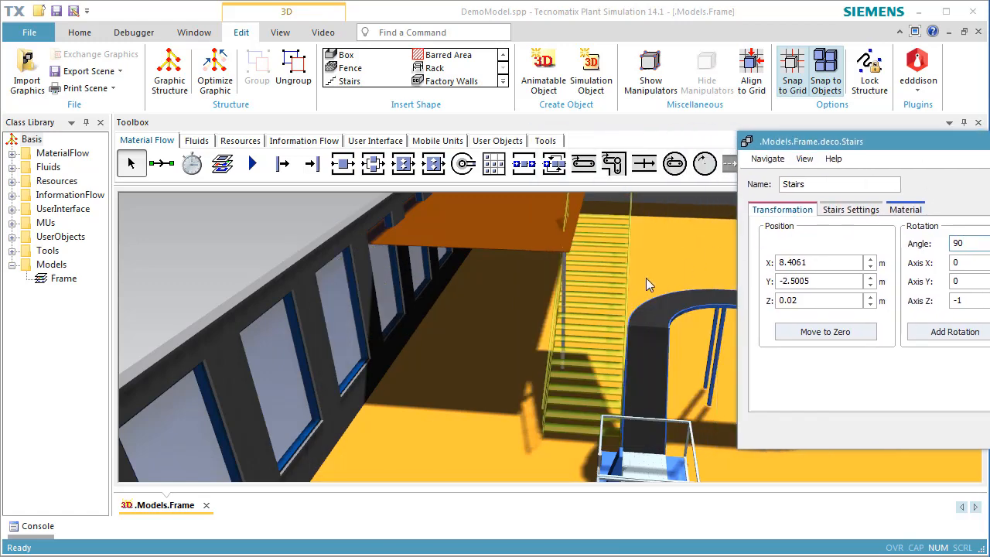
pyautogui.click(989, 430)
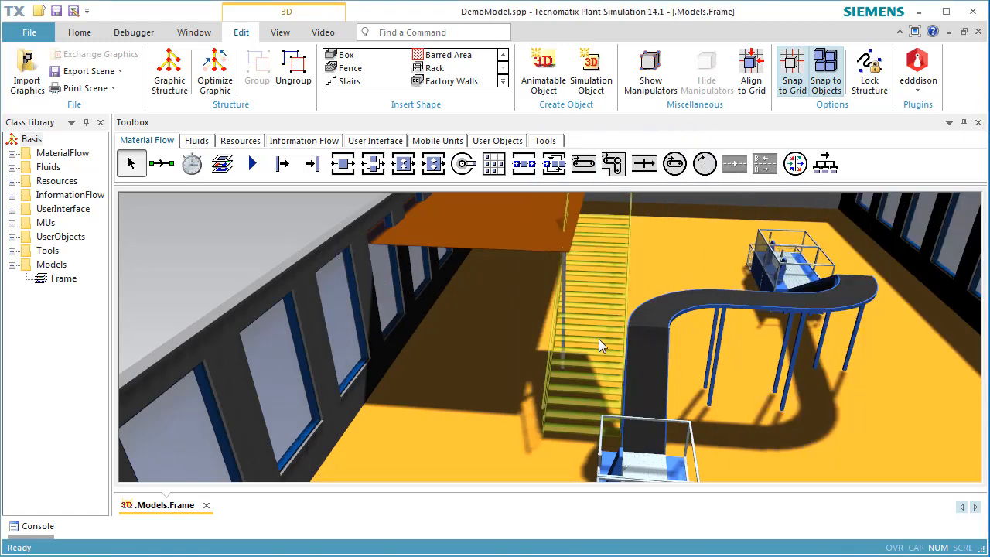
pyautogui.moveTo(598, 346); pyautogui.dragTo(516, 389)
pyautogui.click(599, 366)
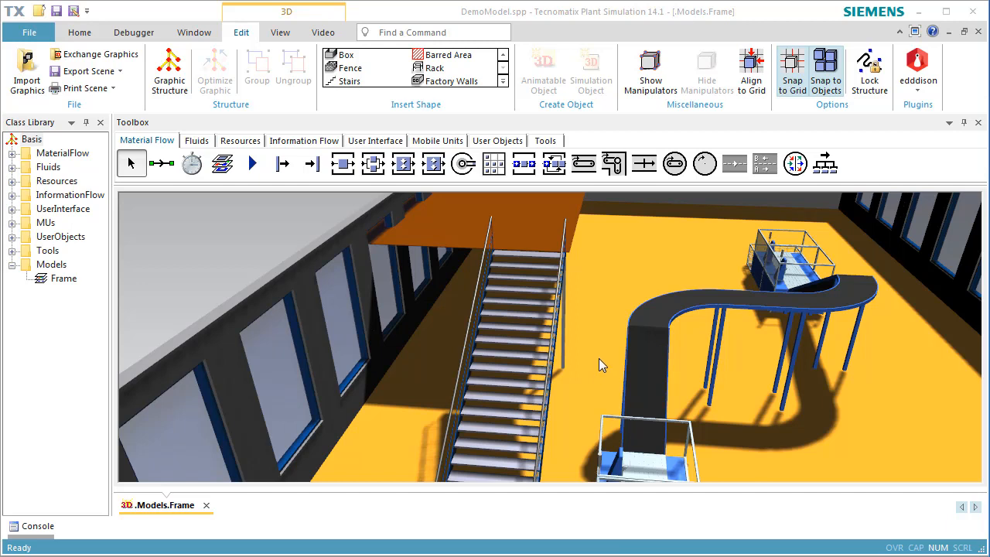
# Step: Start a new fence 20 m wide, 7 m deep and 1 m high
pyautogui.click(338, 74)
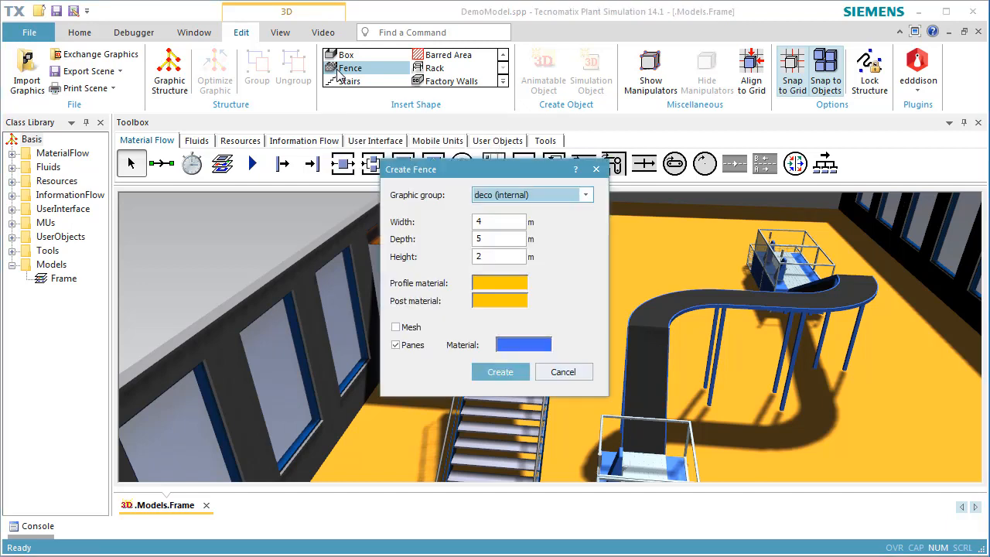
pyautogui.doubleClick(505, 220)
pyautogui.write('20')
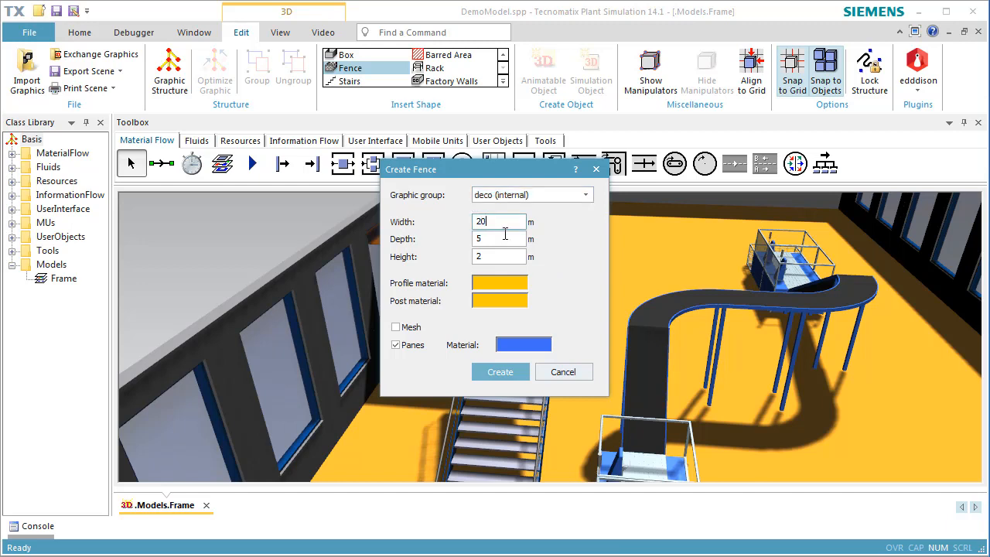
pyautogui.doubleClick(502, 239)
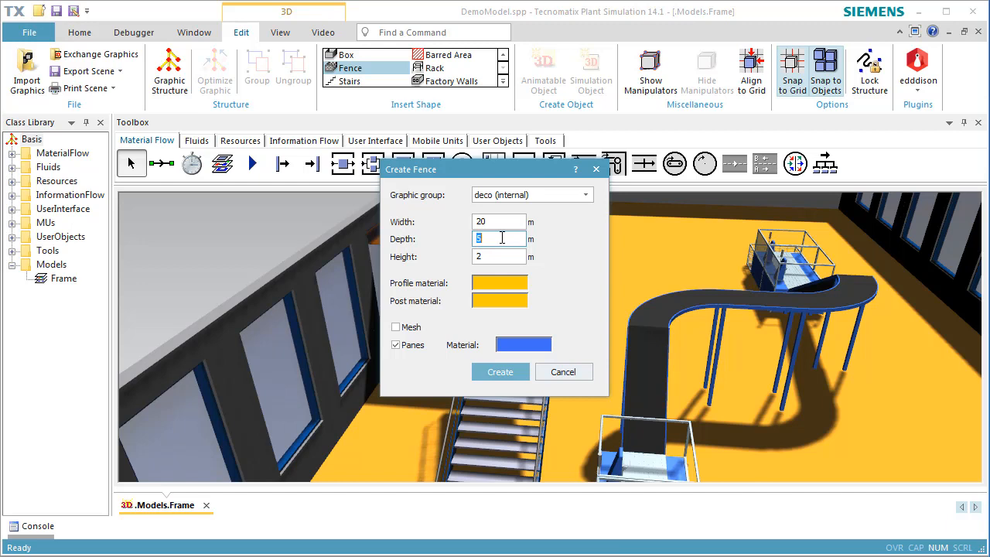
pyautogui.write('7')
pyautogui.doubleClick(501, 257)
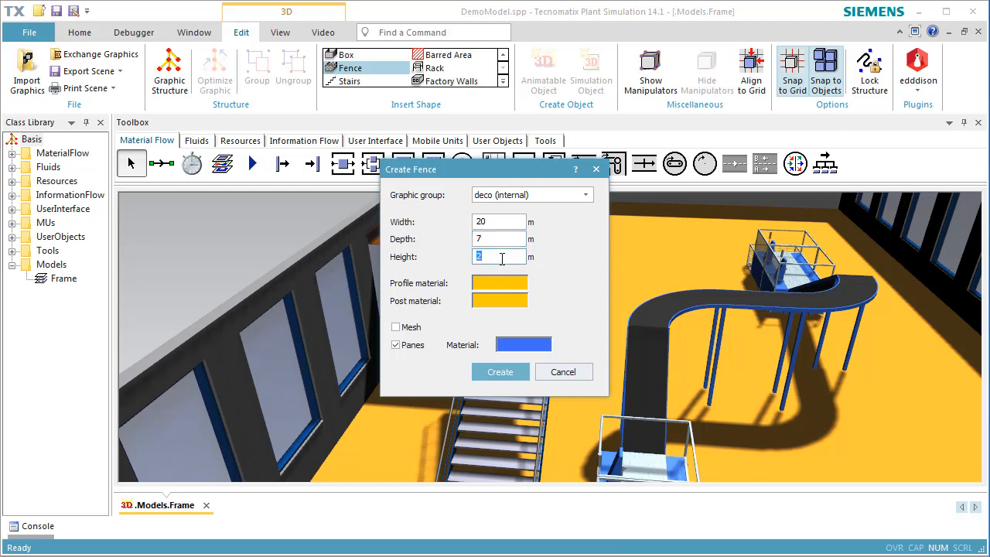
pyautogui.write('1')
# Step: Give the fence profiles and posts a bright blue material
pyautogui.click(508, 285)
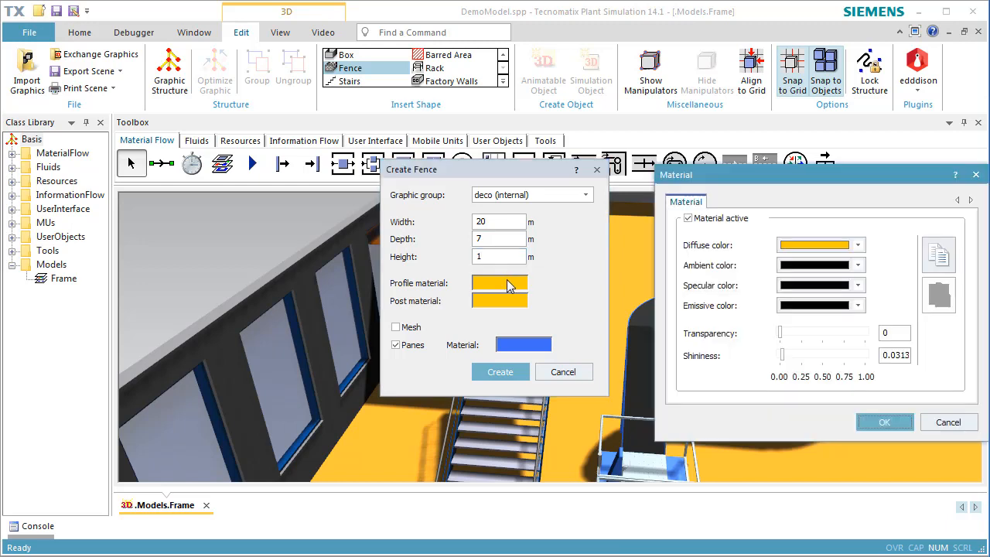
pyautogui.click(857, 246)
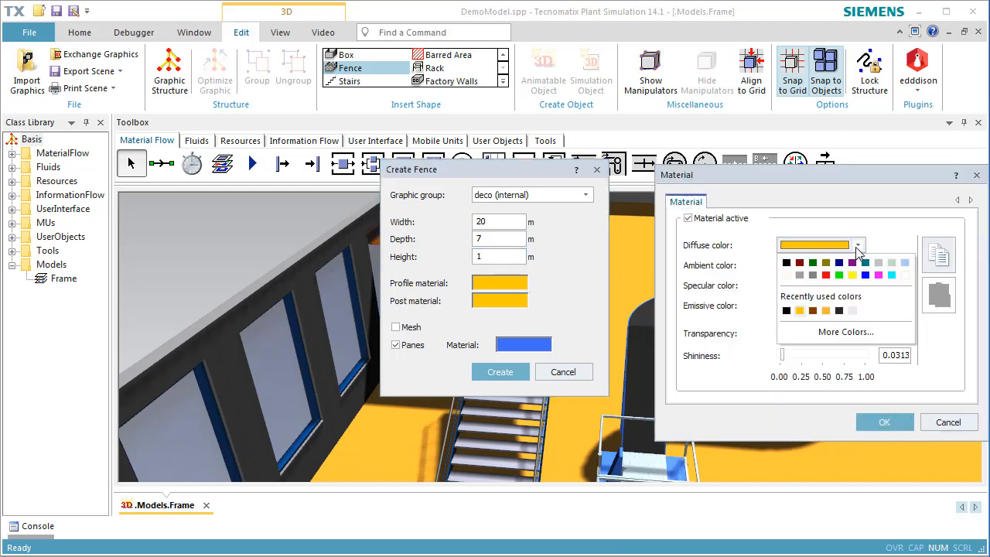
pyautogui.click(865, 275)
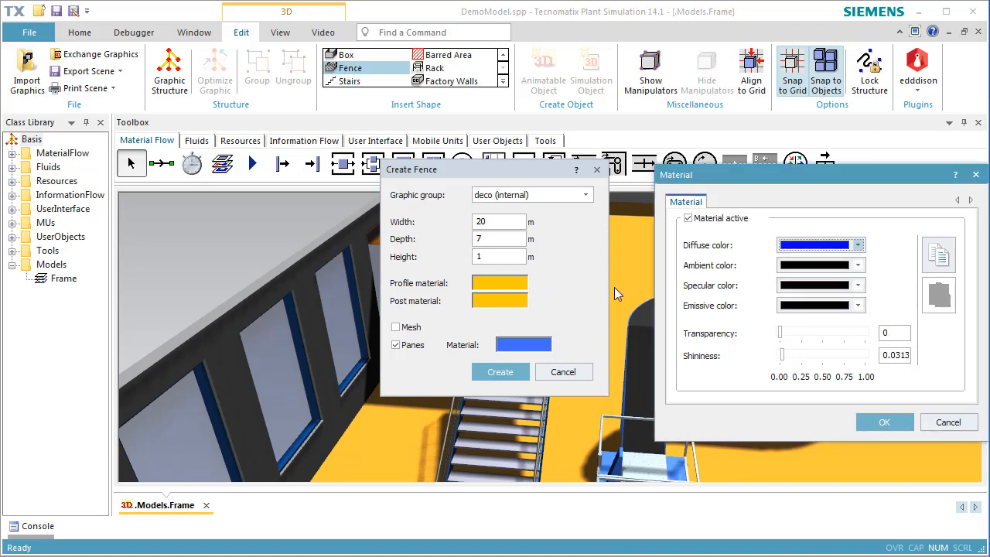
pyautogui.click(882, 421)
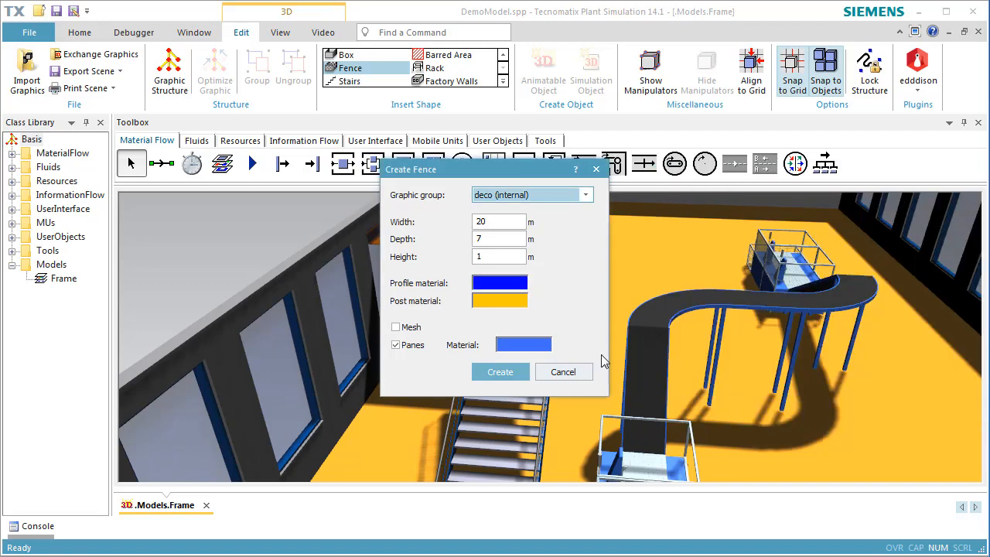
pyautogui.click(519, 307)
pyautogui.click(857, 246)
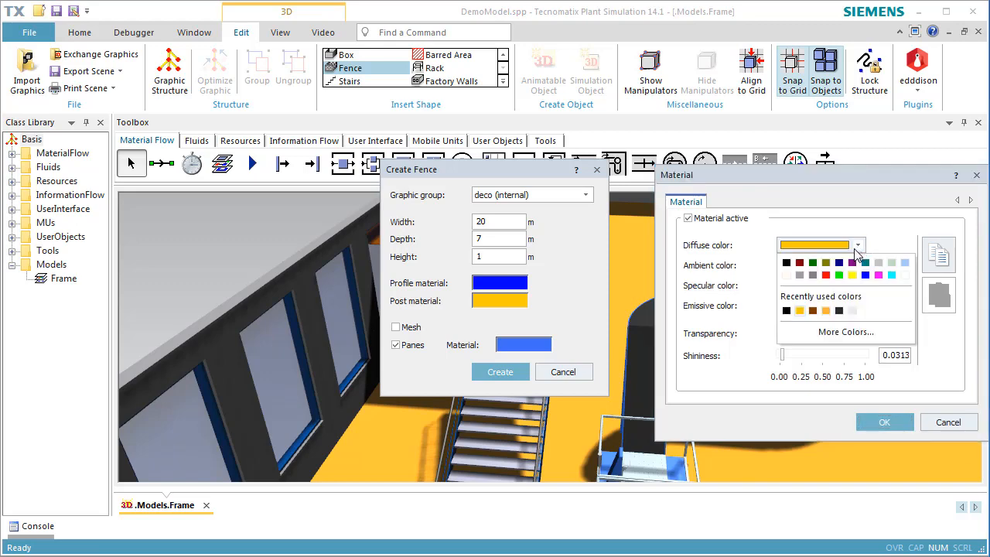
pyautogui.click(865, 274)
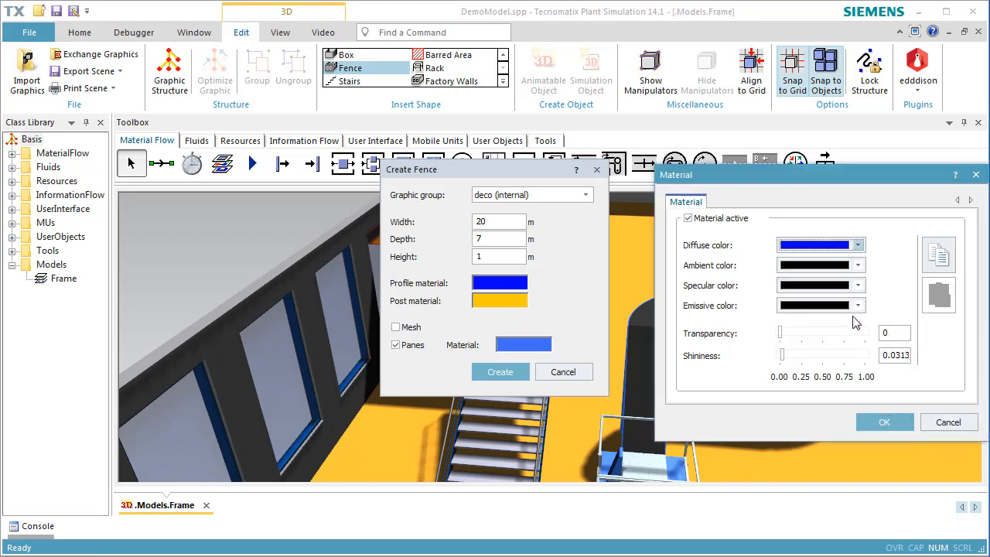
pyautogui.click(872, 430)
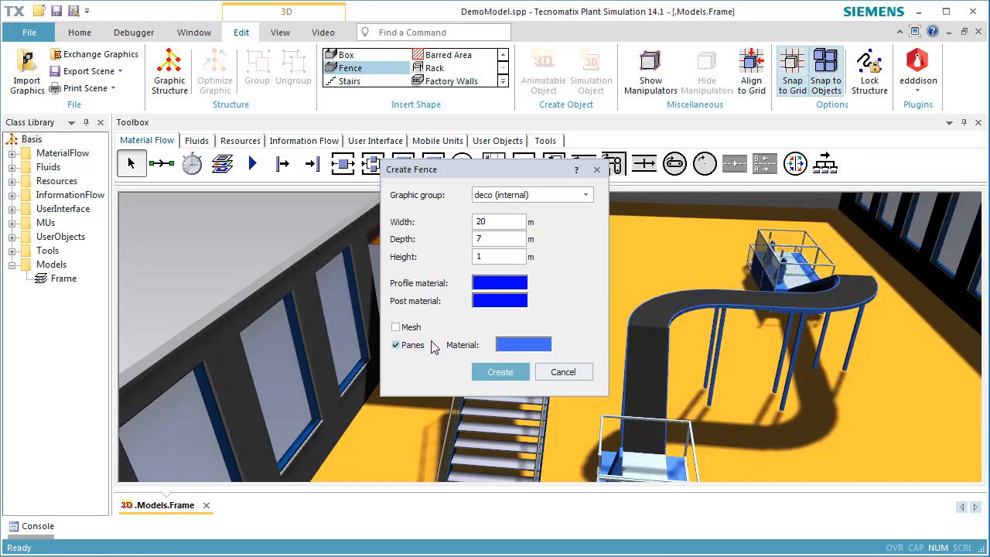
# Step: Enable mesh infill, create the fence and drag it onto the platform's back edge
pyautogui.click(396, 327)
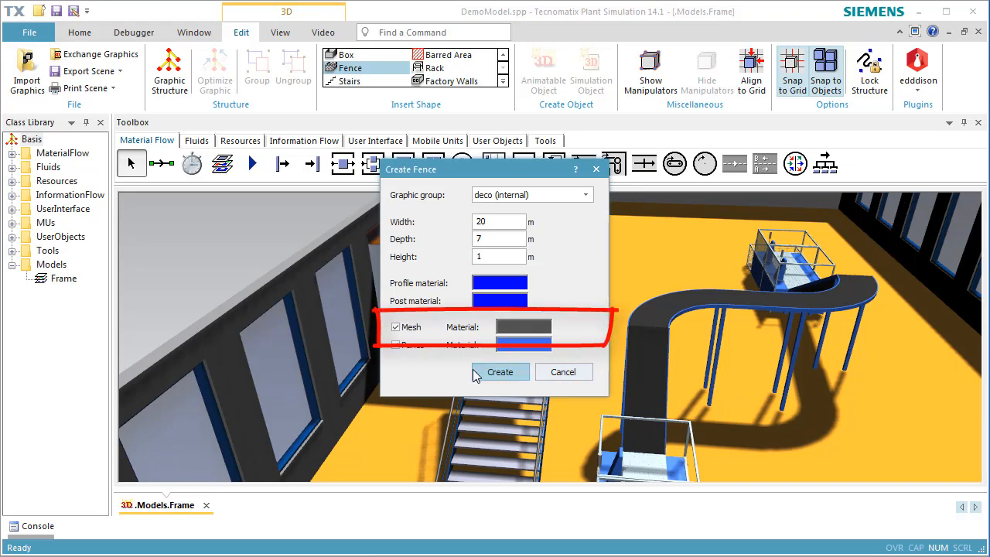
pyautogui.click(486, 372)
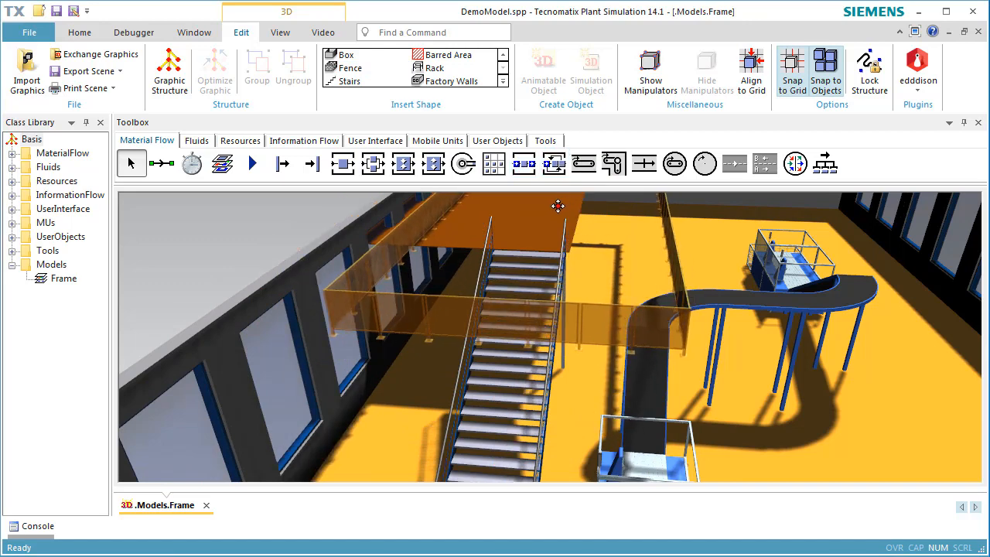
pyautogui.click(557, 206)
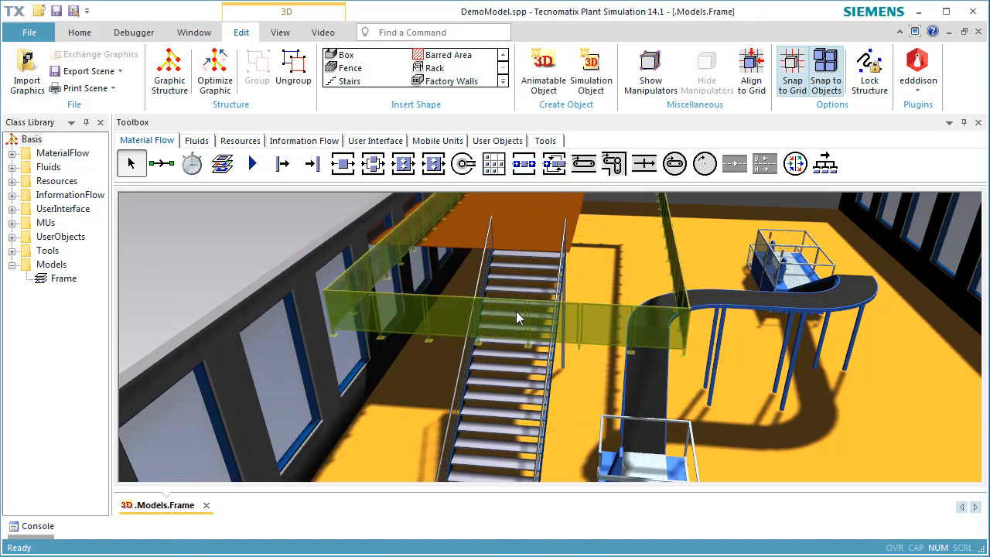
pyautogui.moveTo(515, 311); pyautogui.dragTo(455, 217)
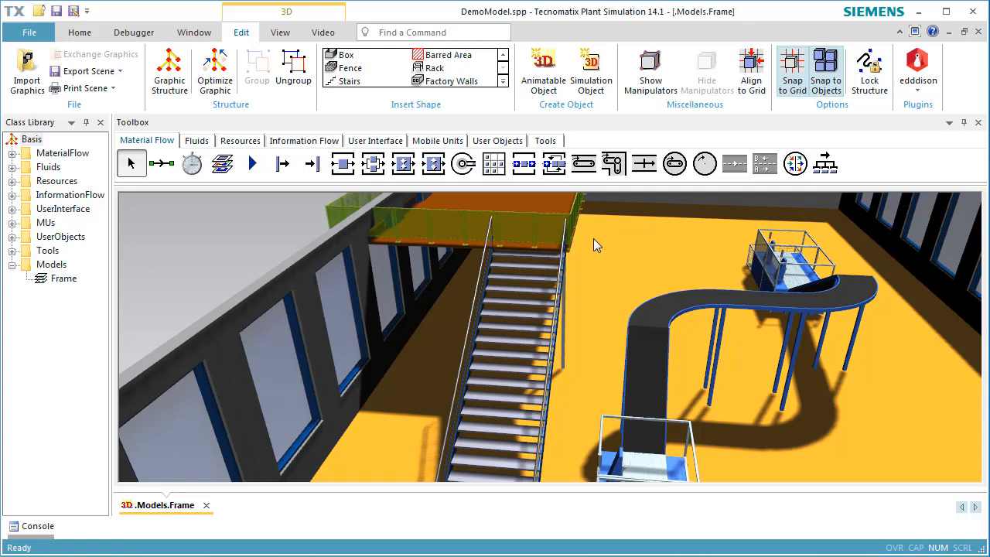
pyautogui.click(280, 32)
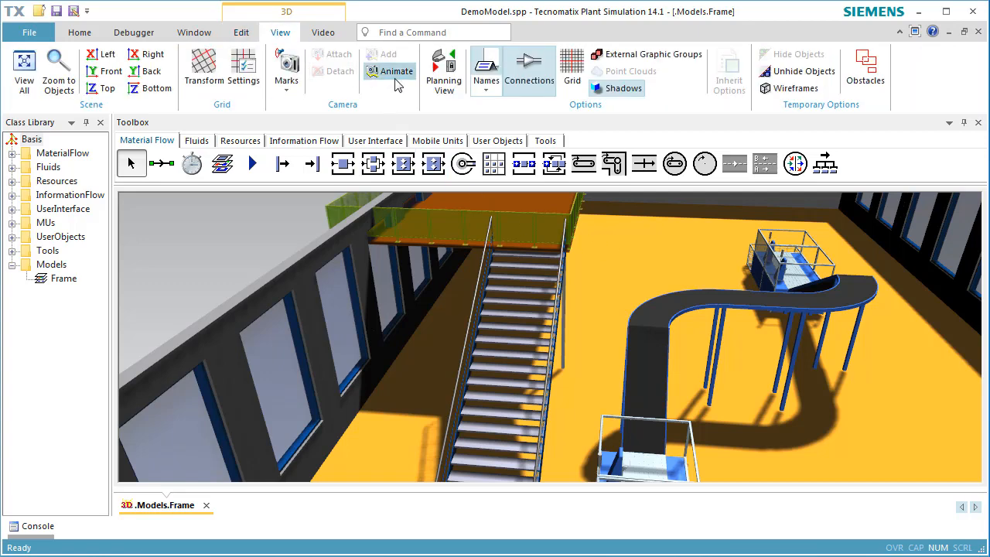
# Step: In Planning View, shift the fence down onto the platform's edge
pyautogui.click(443, 78)
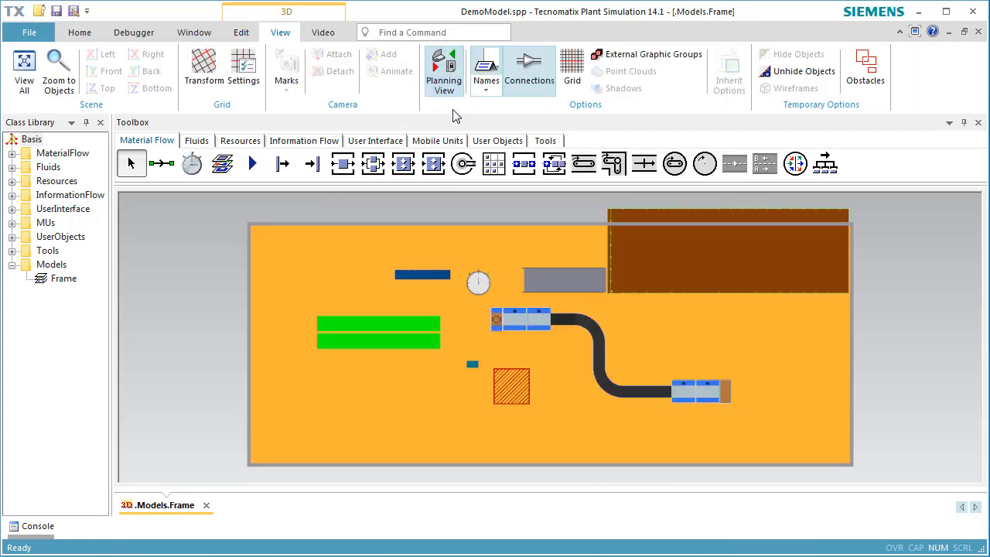
pyautogui.click(706, 265)
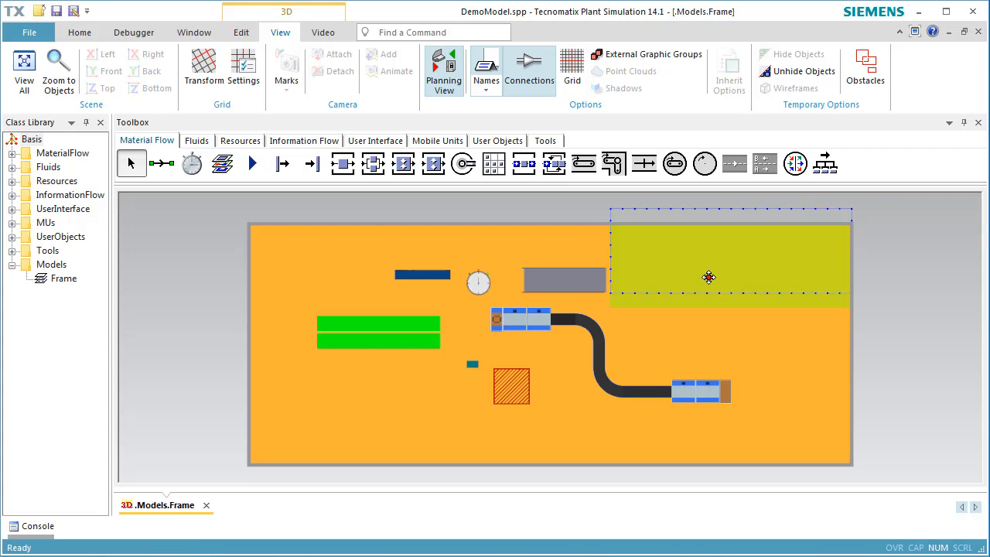
pyautogui.click(704, 216)
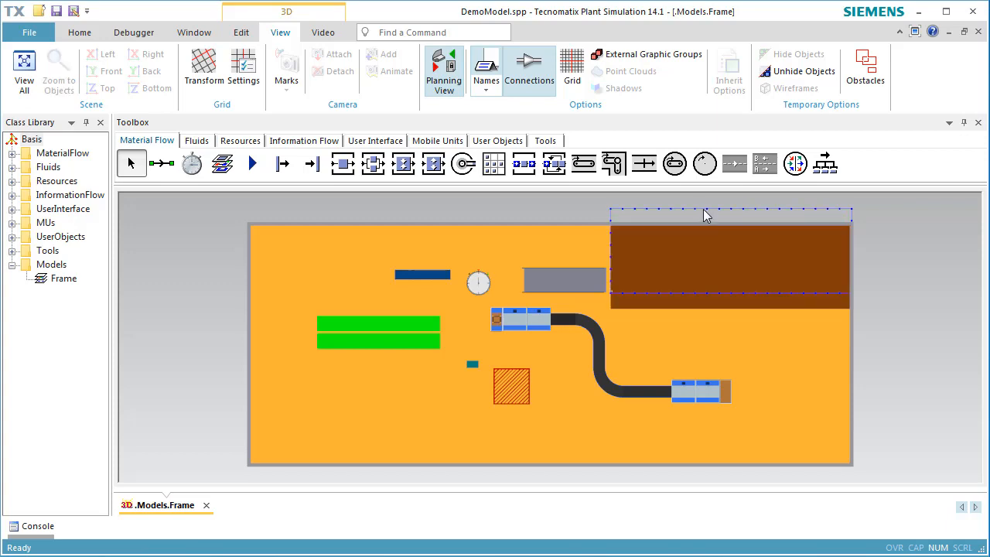
pyautogui.scroll(2, 705, 216)
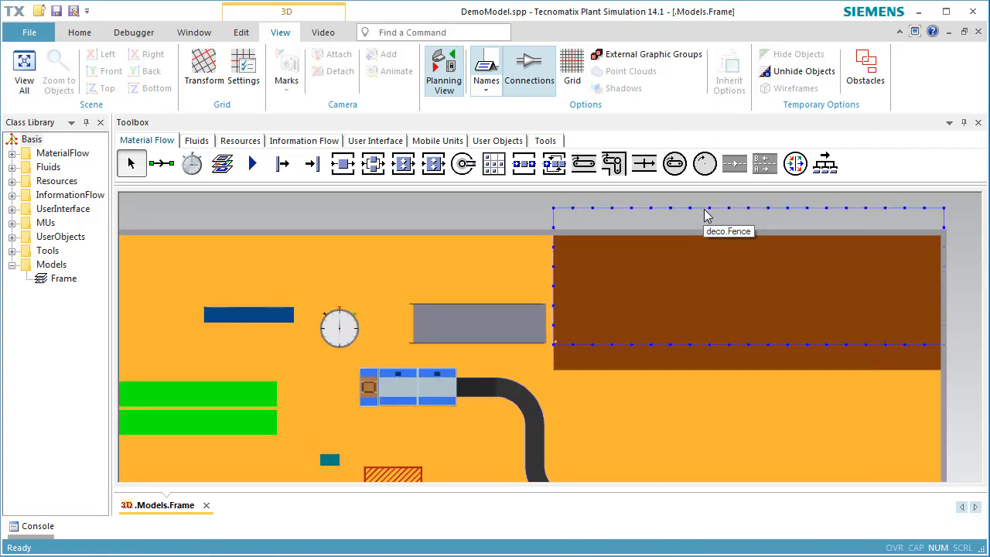
pyautogui.scroll(1, 705, 216)
pyautogui.click(704, 217)
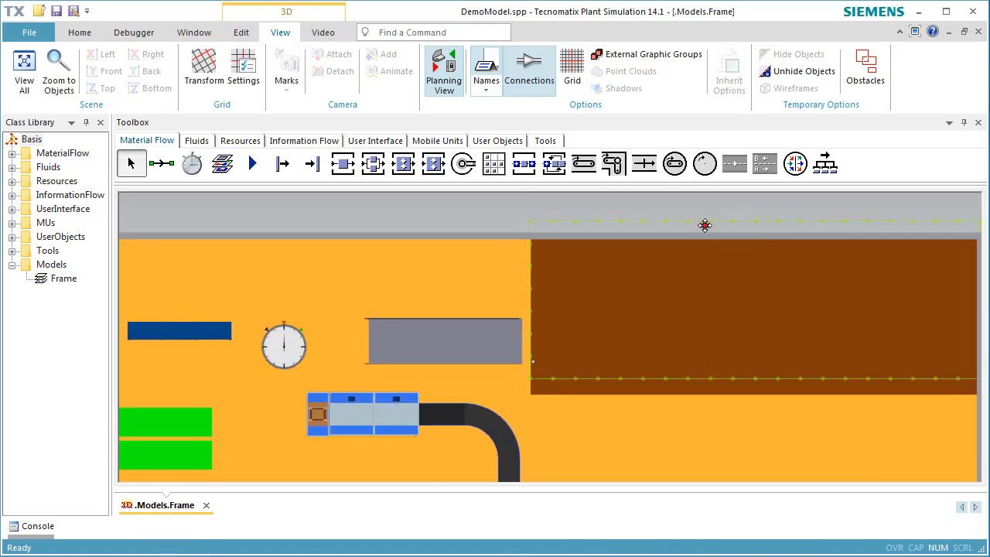
pyautogui.moveTo(704, 225); pyautogui.dragTo(705, 243)
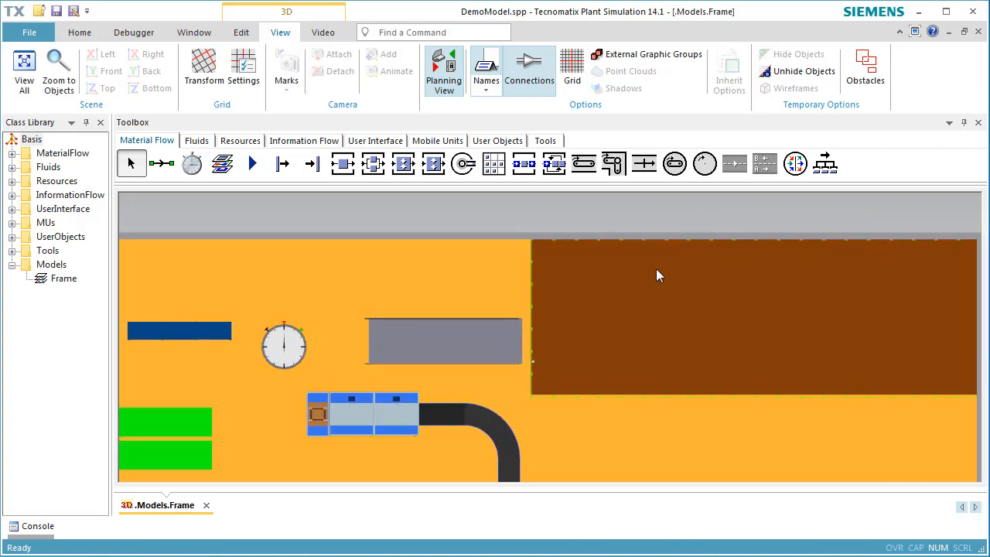
# Step: Move the staircase down to meet the platform's lower corner, then return to 3D view
pyautogui.moveTo(471, 347); pyautogui.dragTo(484, 369)
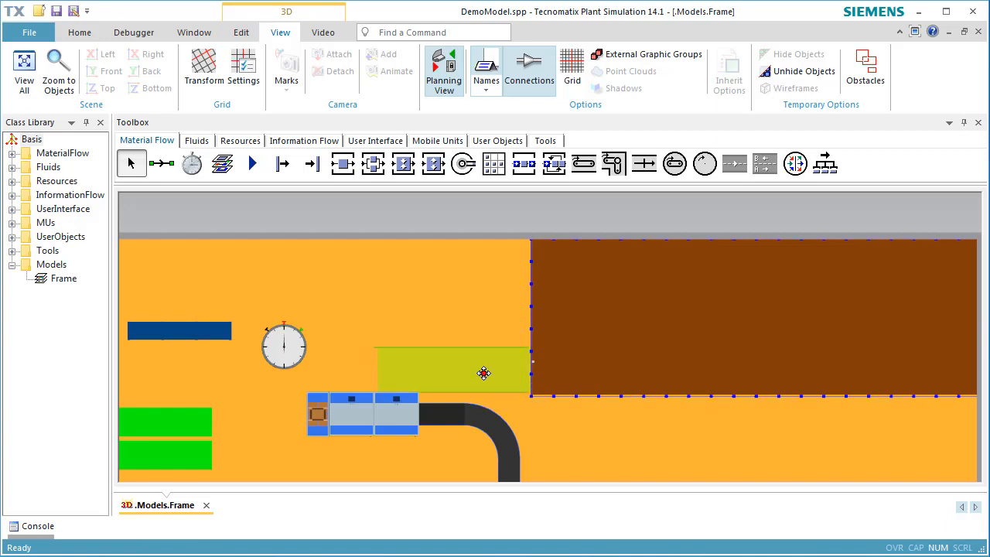
pyautogui.click(623, 353)
pyautogui.click(654, 446)
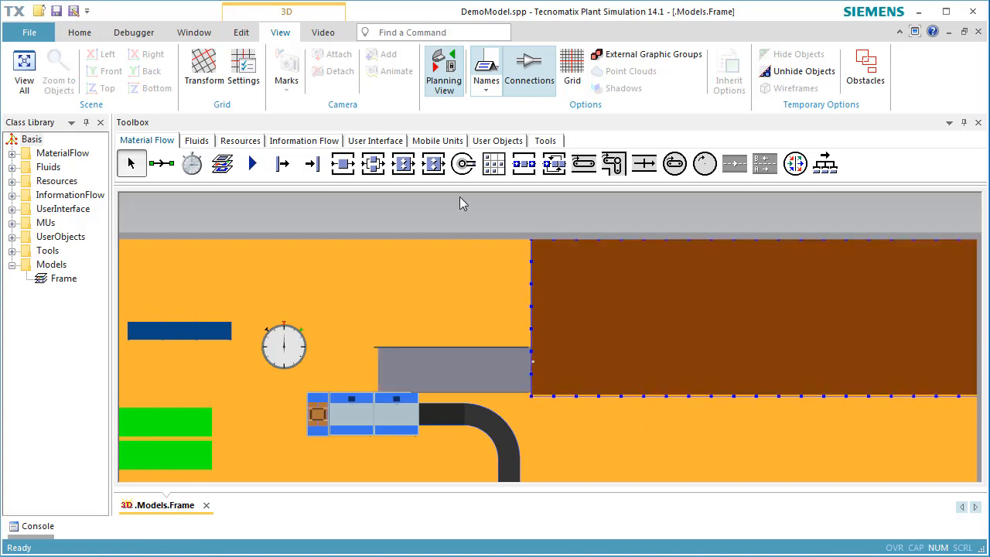
pyautogui.click(444, 97)
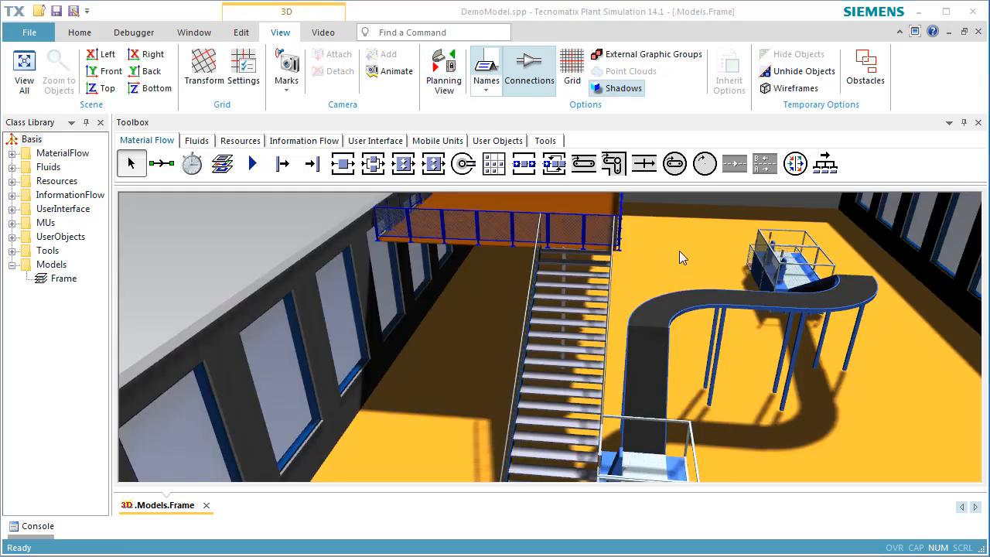
# Step: Delete the fence sections running along the side wall beside the platform
pyautogui.click(443, 265)
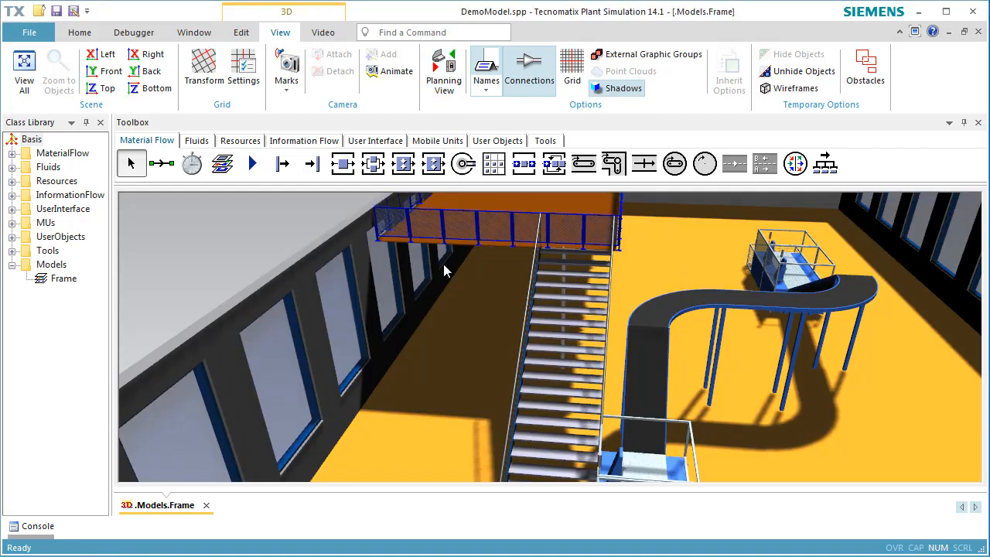
pyautogui.scroll(4, 423, 217)
pyautogui.moveTo(440, 306); pyautogui.dragTo(423, 463, button='right')
pyautogui.click(406, 334)
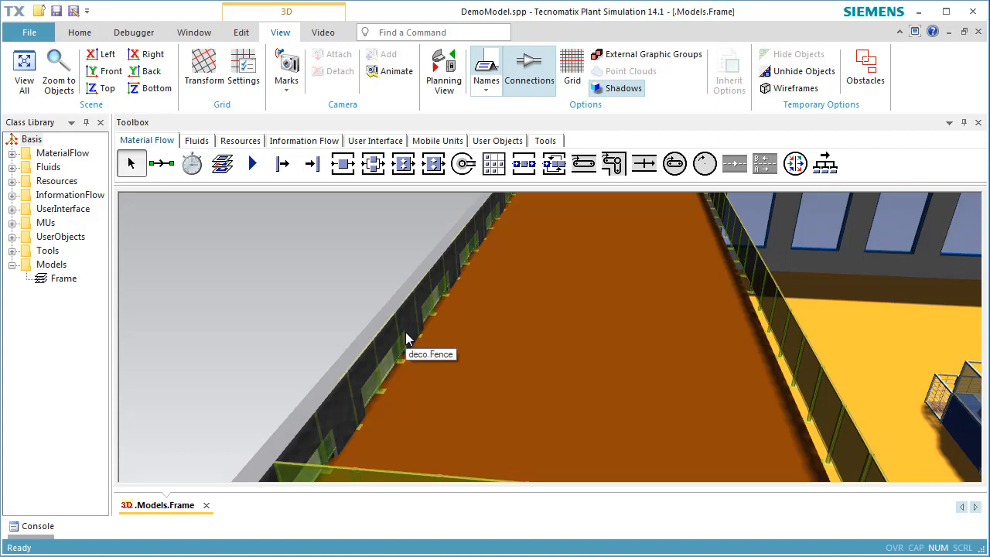
pyautogui.click(403, 334)
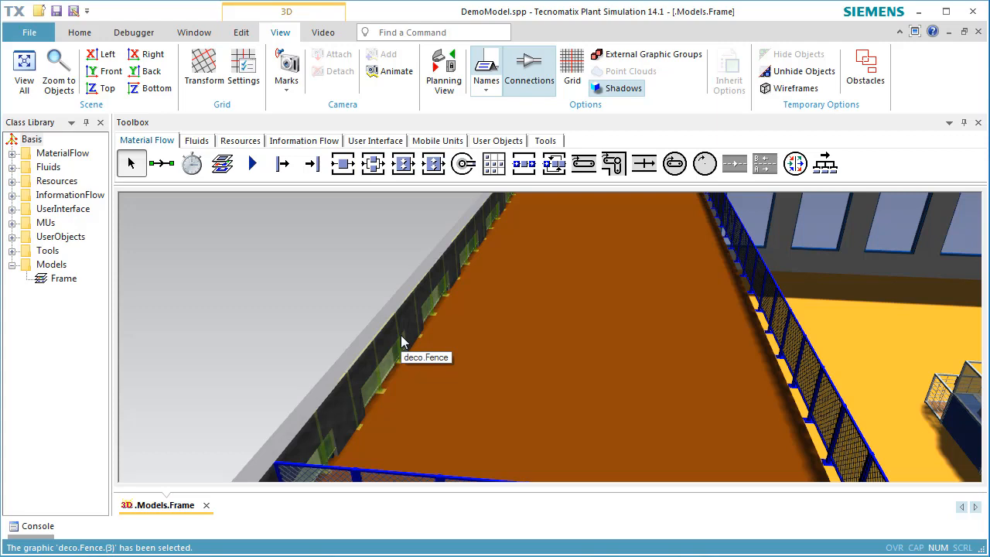
pyautogui.press('Delete')
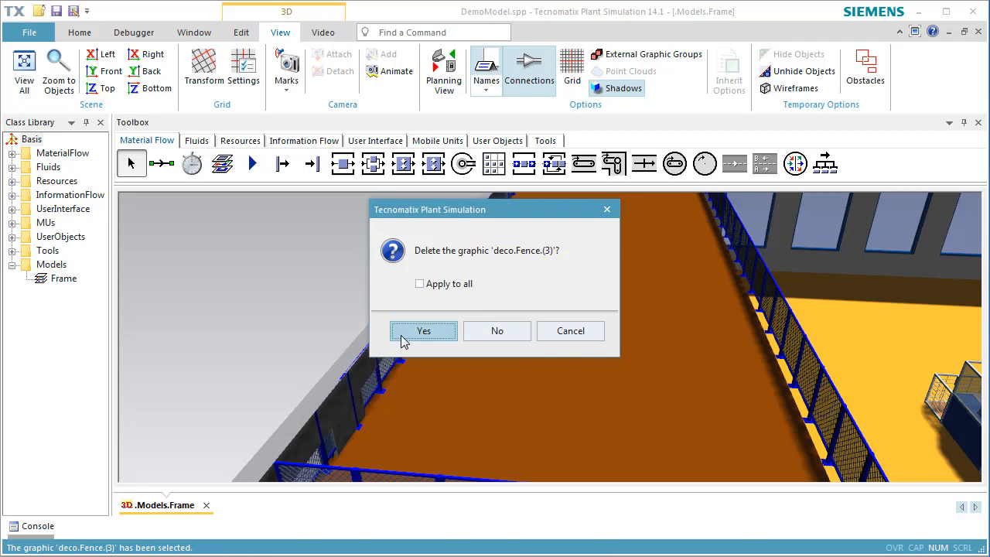
pyautogui.click(402, 332)
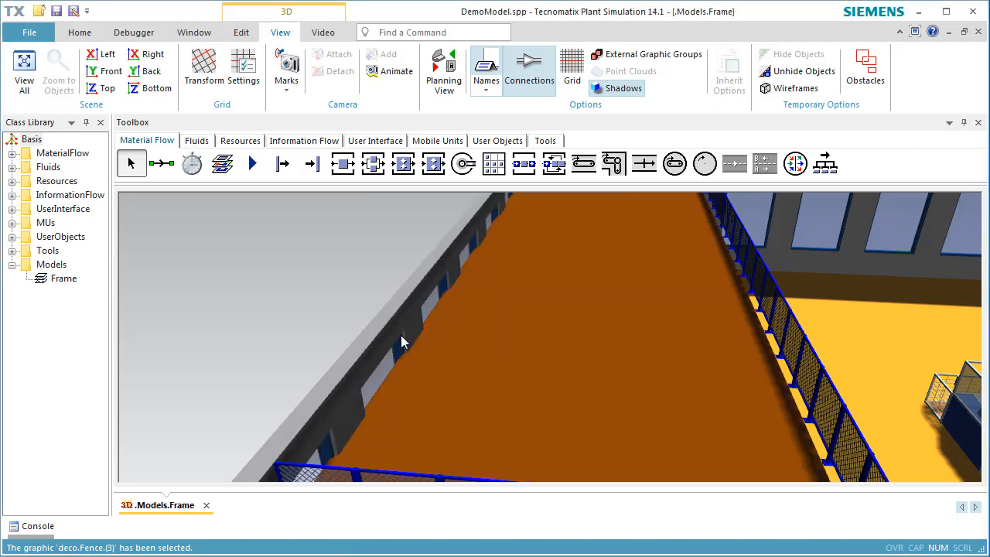
# Step: Delete the fence running along the back wall
pyautogui.moveTo(570, 252); pyautogui.dragTo(545, 417, button='right')
pyautogui.scroll(3, 614, 263)
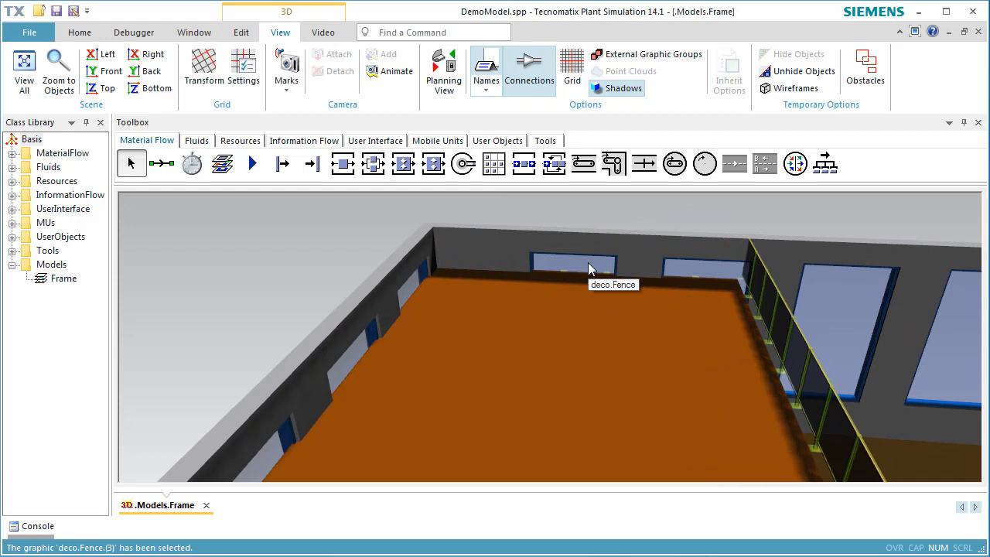
pyautogui.click(587, 268)
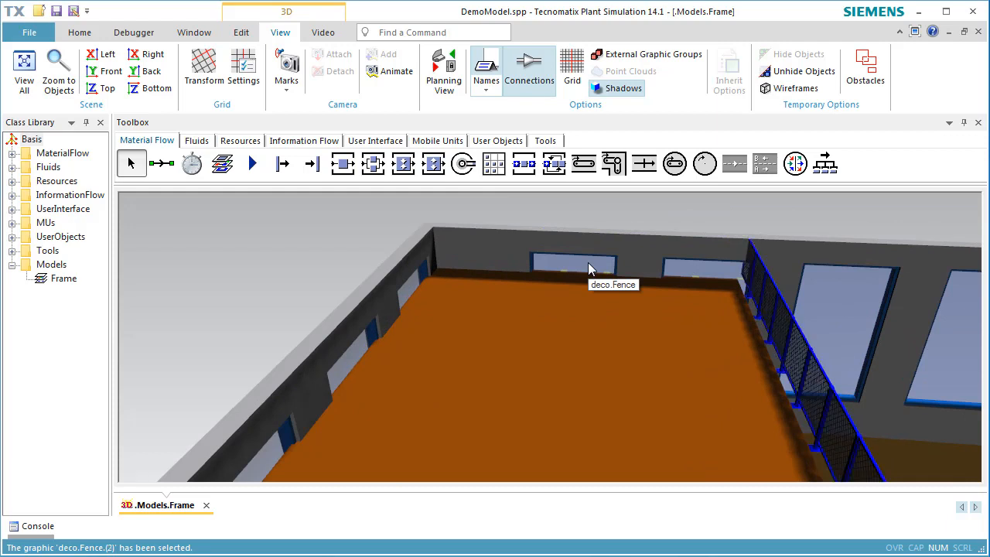
pyautogui.press('Delete')
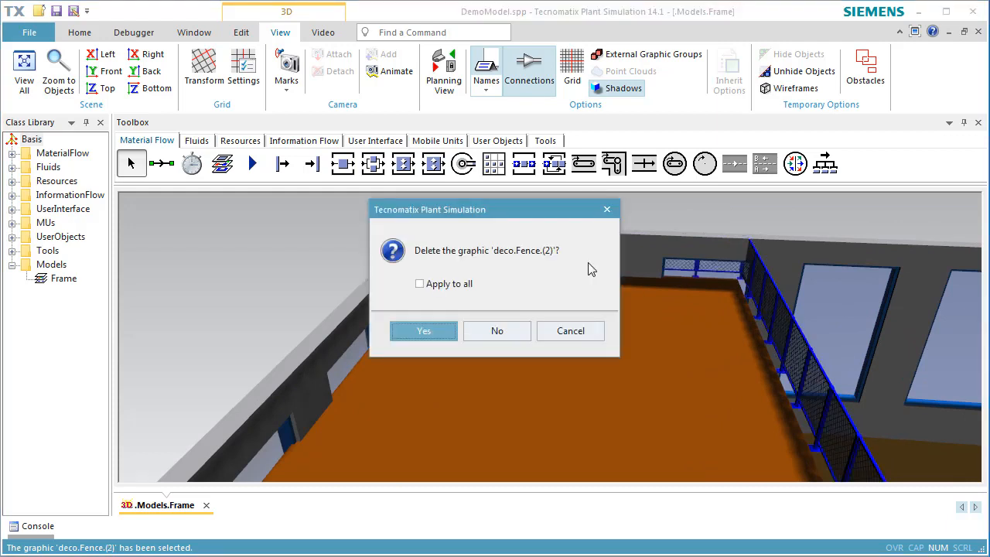
pyautogui.press('Return')
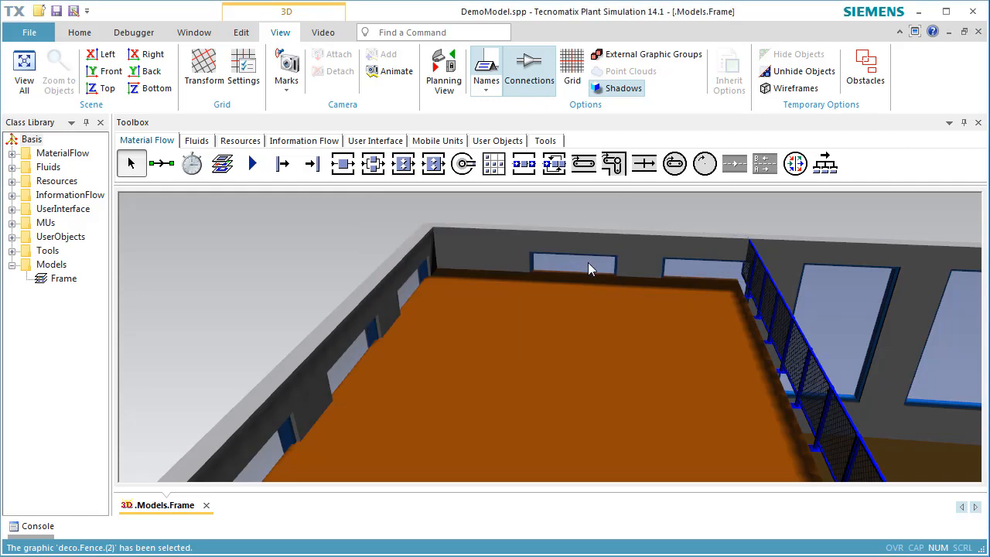
# Step: Select the front railing panel deco.Fence.(2).(13) above the stairs and request its deletion
pyautogui.scroll(-1, 611, 335)
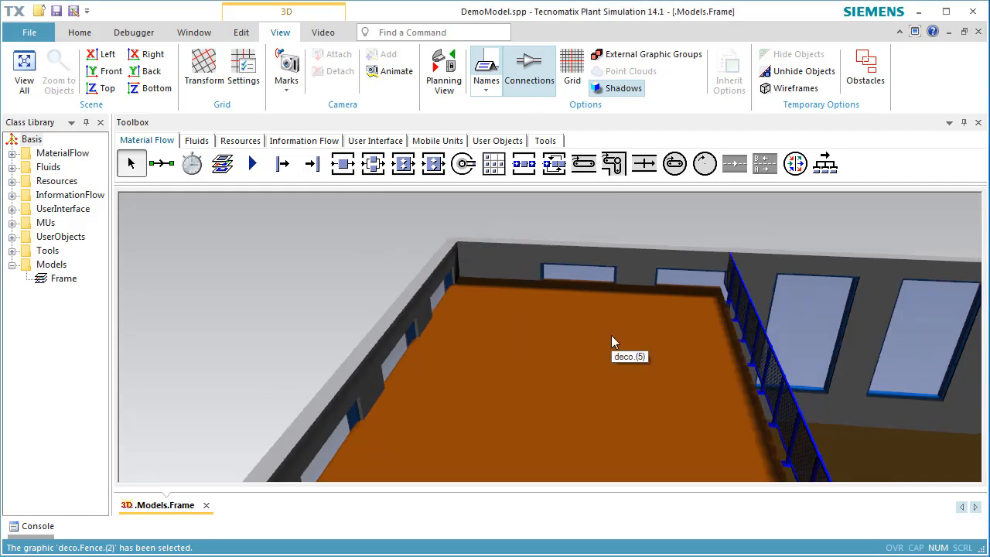
pyautogui.scroll(-2, 611, 335)
pyautogui.moveTo(611, 362); pyautogui.dragTo(540, 166, button='right')
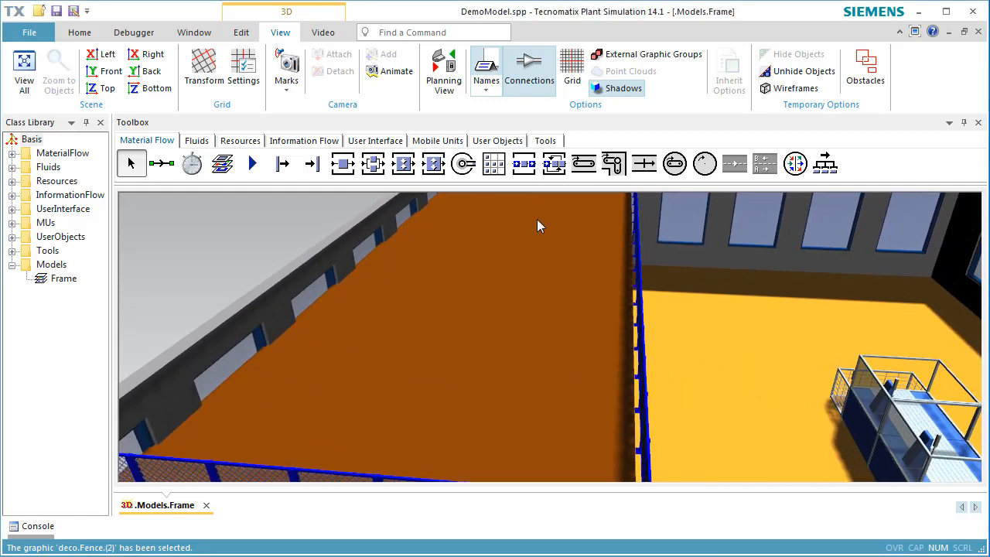
pyautogui.moveTo(536, 381); pyautogui.dragTo(545, 225, button='right')
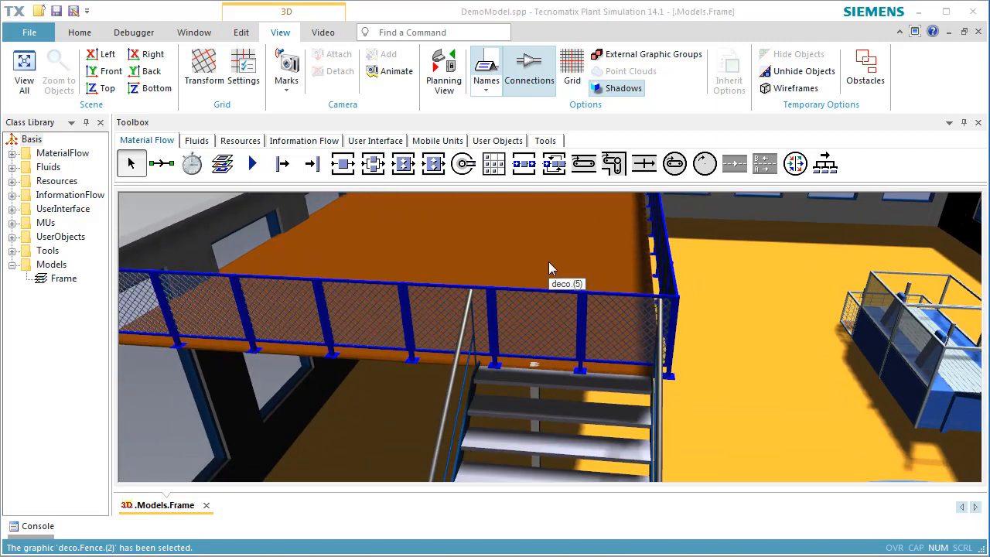
pyautogui.click(561, 325)
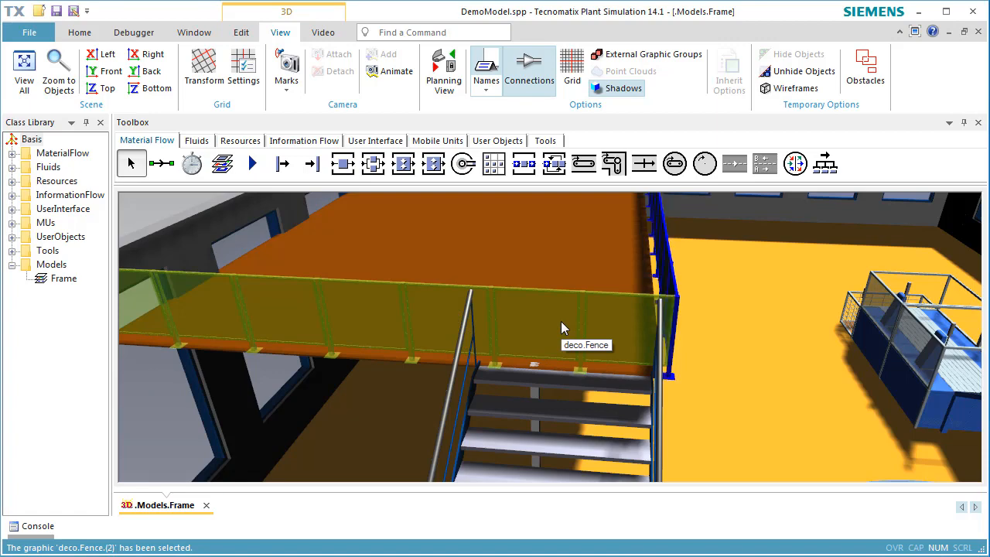
pyautogui.click(561, 325)
pyautogui.press('Delete')
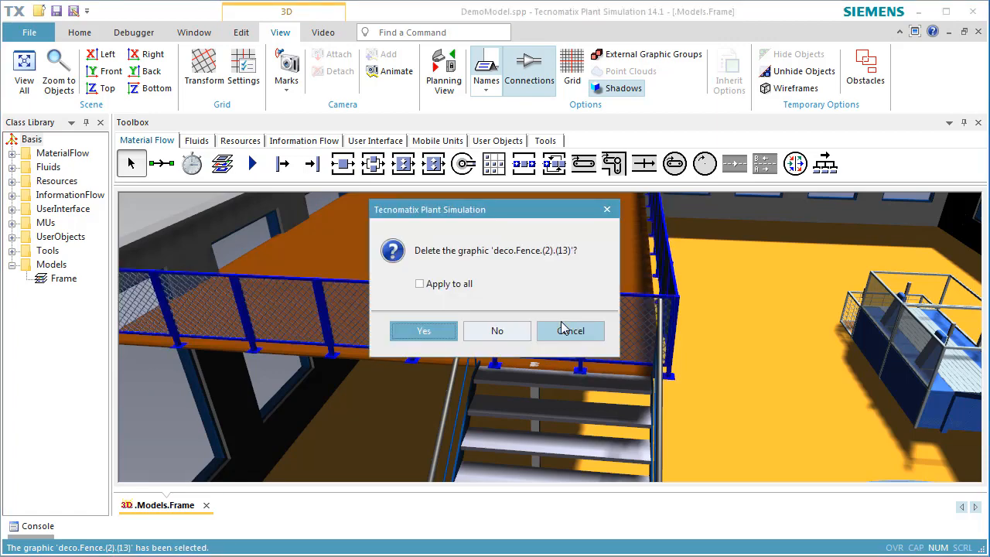
# Step: Delete the railing panels and leftover post above the stairs to open a gap
pyautogui.press('Return')
pyautogui.click(615, 331)
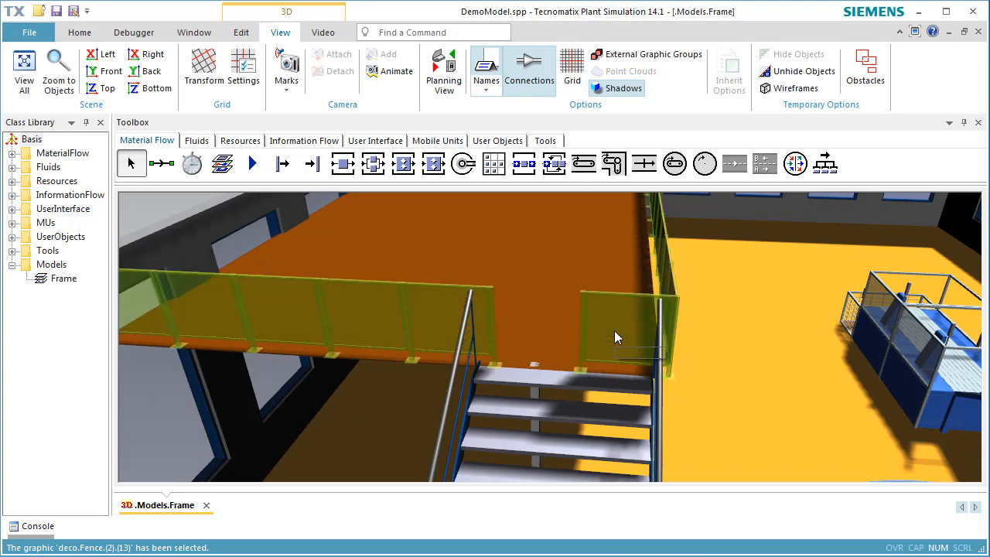
pyautogui.click(614, 331)
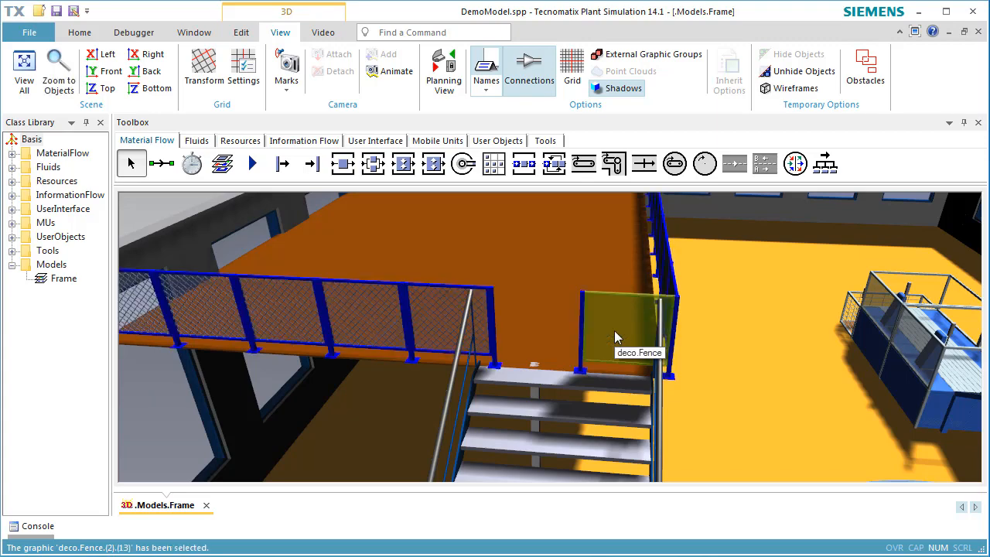
pyautogui.press('Delete')
pyautogui.press('Return')
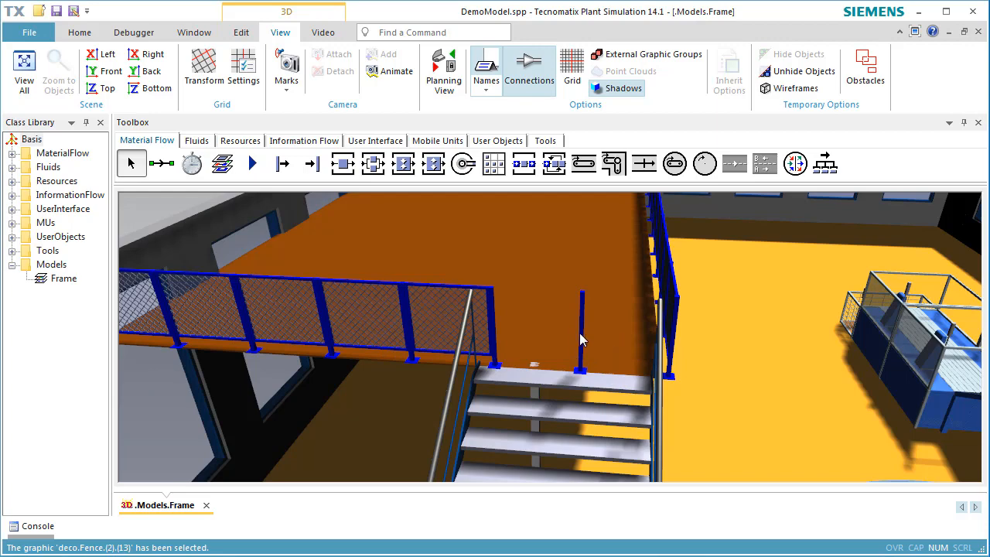
pyautogui.click(581, 335)
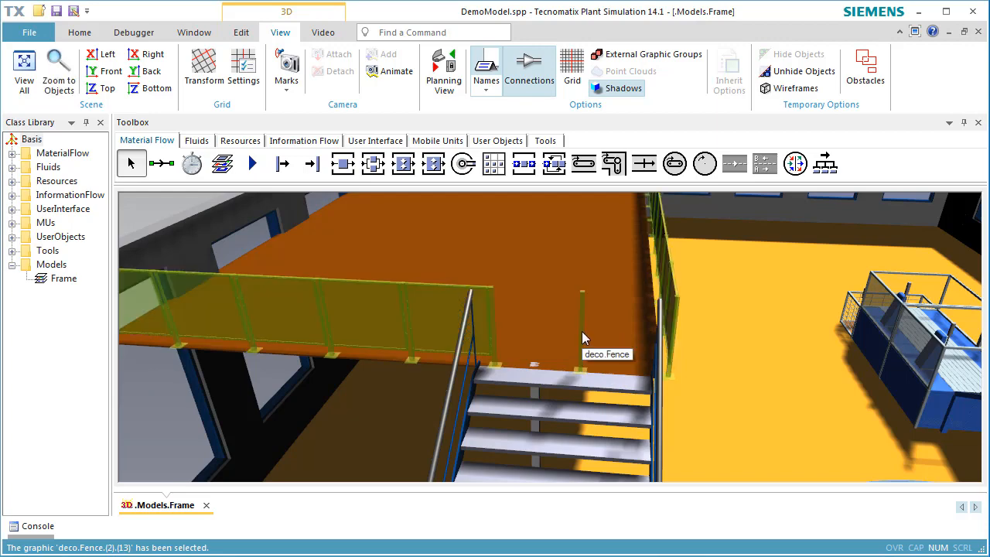
pyautogui.click(581, 331)
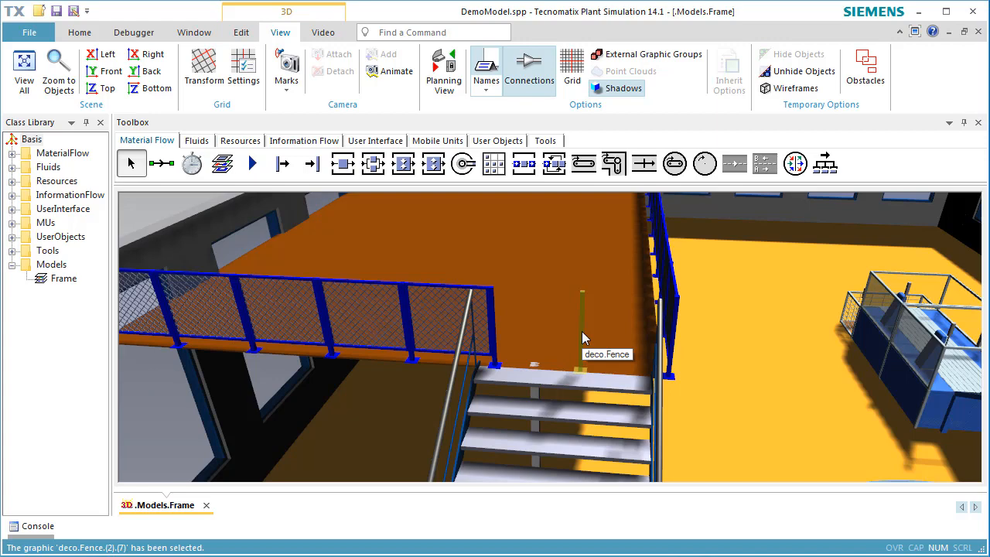
pyautogui.press('Delete')
pyautogui.press('Return')
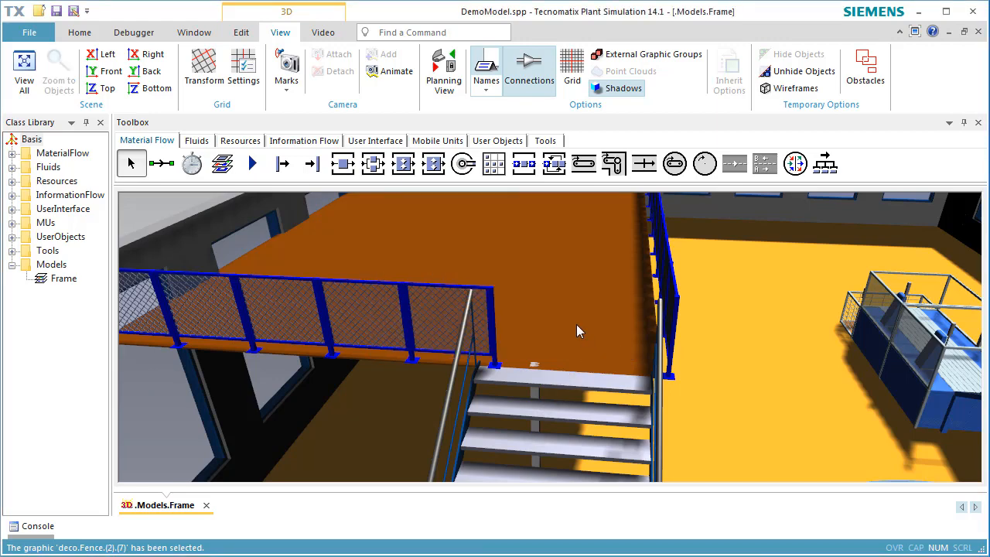
# Step: Nudge the staircase and side railing so they line up with the gap
pyautogui.click(581, 379)
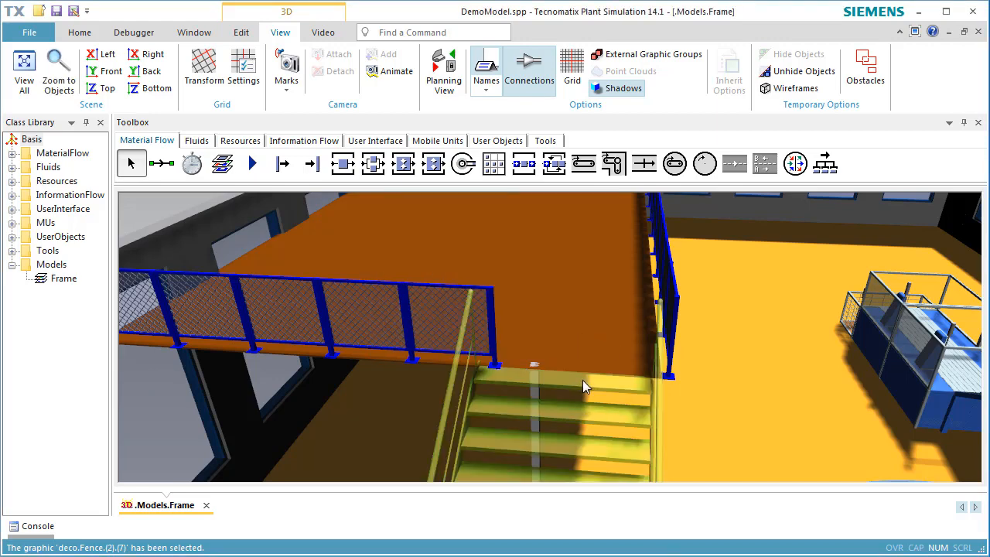
pyautogui.moveTo(582, 379); pyautogui.dragTo(600, 378)
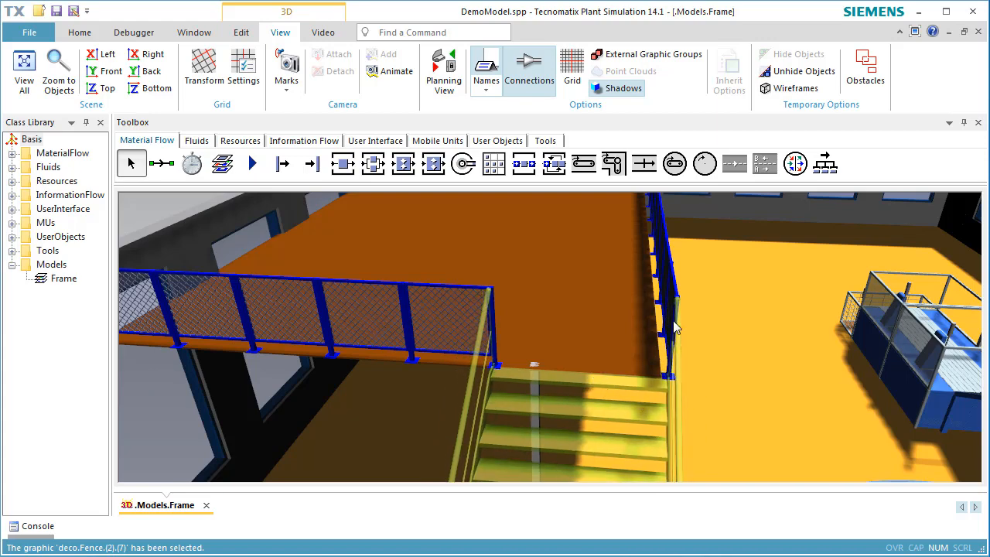
pyautogui.click(673, 283)
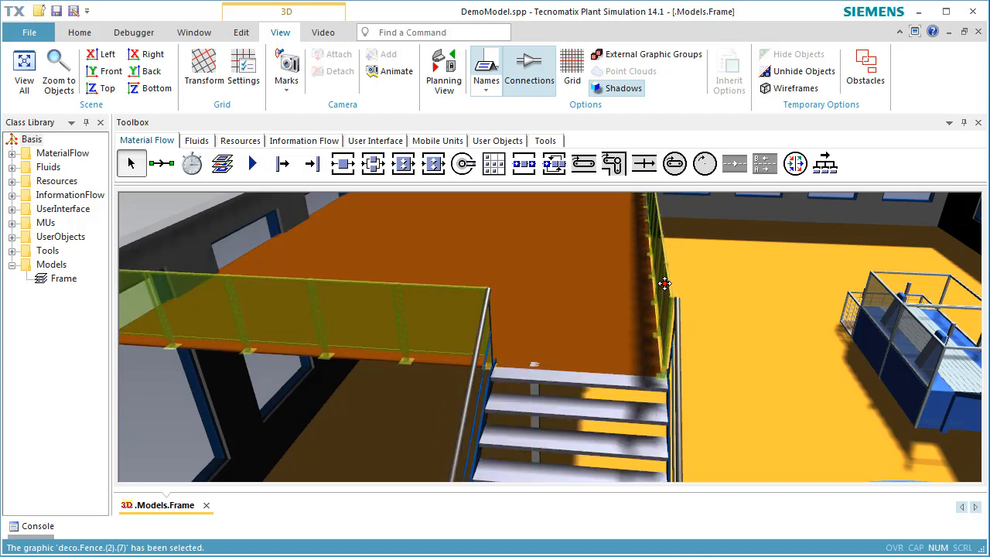
pyautogui.moveTo(664, 283); pyautogui.dragTo(662, 283)
pyautogui.click(755, 332)
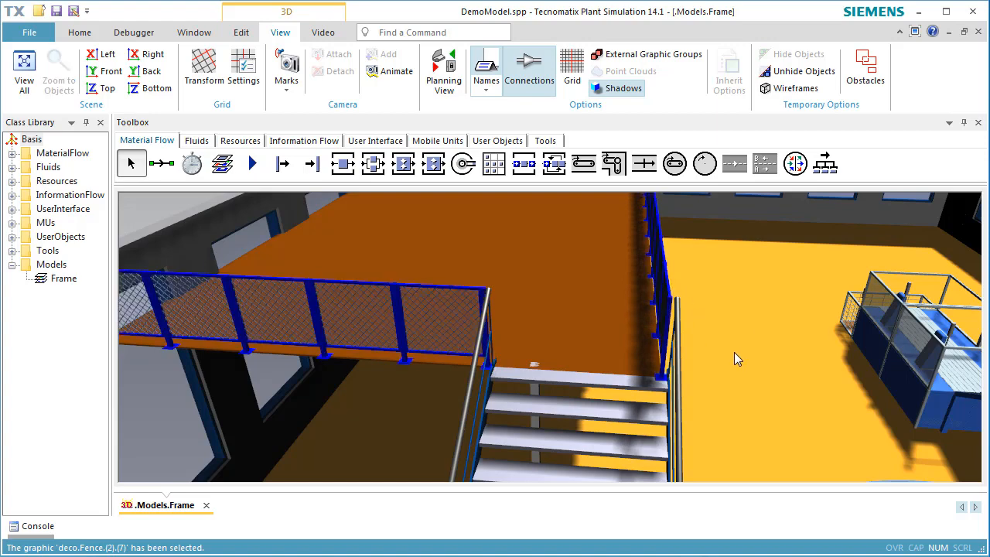
pyautogui.click(656, 440)
pyautogui.moveTo(656, 440); pyautogui.dragTo(645, 436)
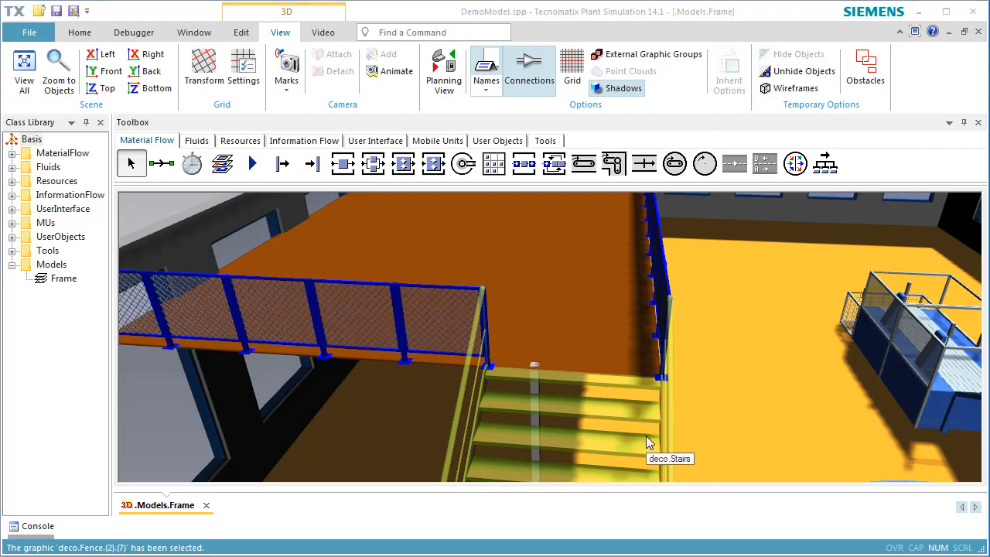
pyautogui.click(771, 456)
pyautogui.moveTo(772, 455); pyautogui.dragTo(674, 478, button='right')
pyautogui.scroll(-6, 625, 464)
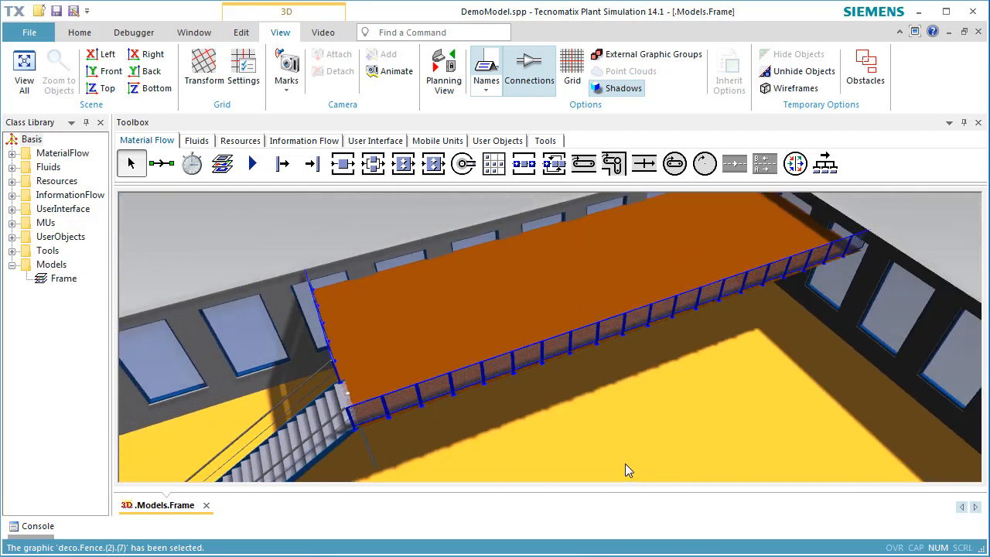
pyautogui.moveTo(625, 464); pyautogui.dragTo(624, 391)
pyautogui.scroll(-5, 624, 391)
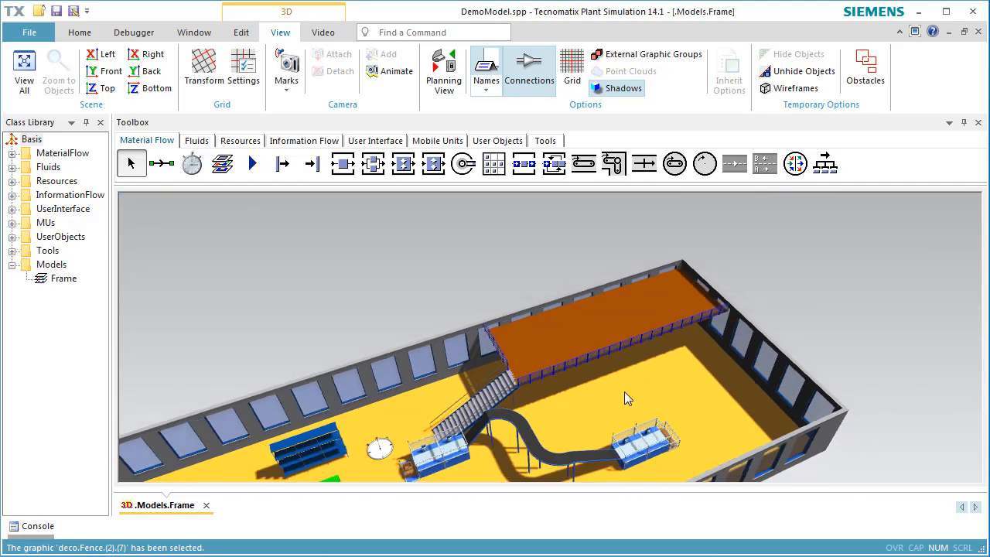
pyautogui.moveTo(687, 424); pyautogui.dragTo(740, 355, button='right')
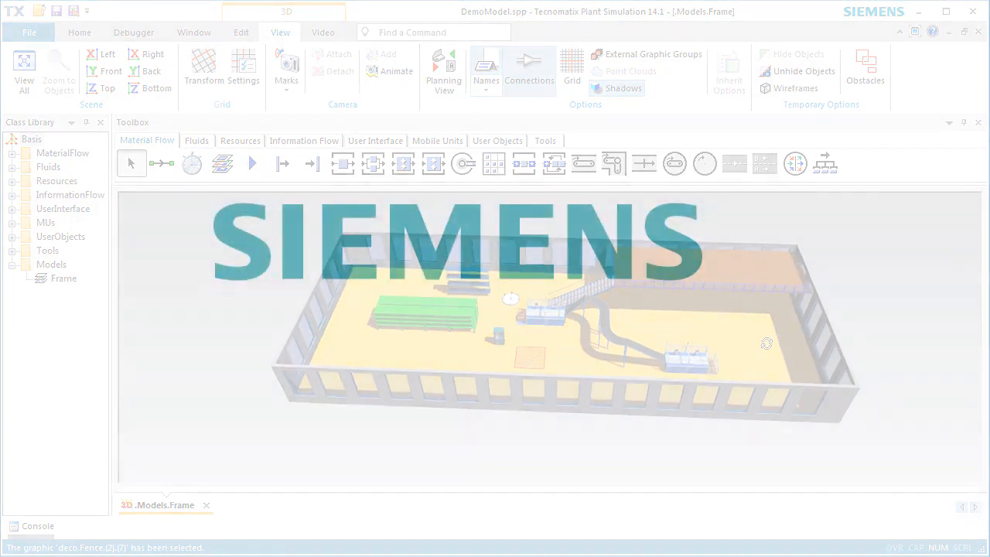